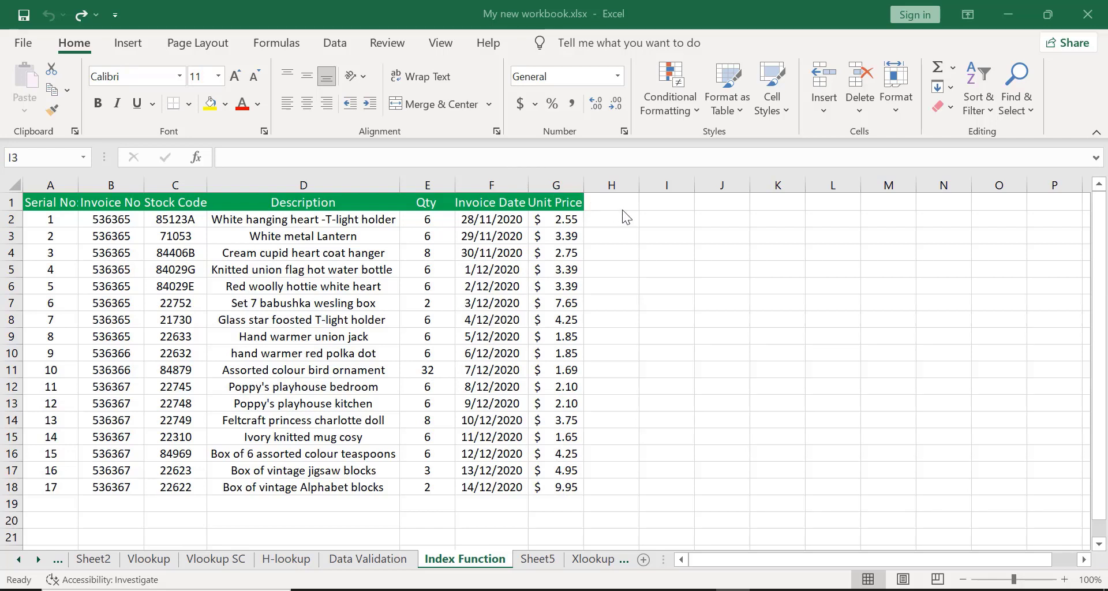
# Start an INDEX formula in I2 using B1:G18 as the array.
pyautogui.click(650, 217)
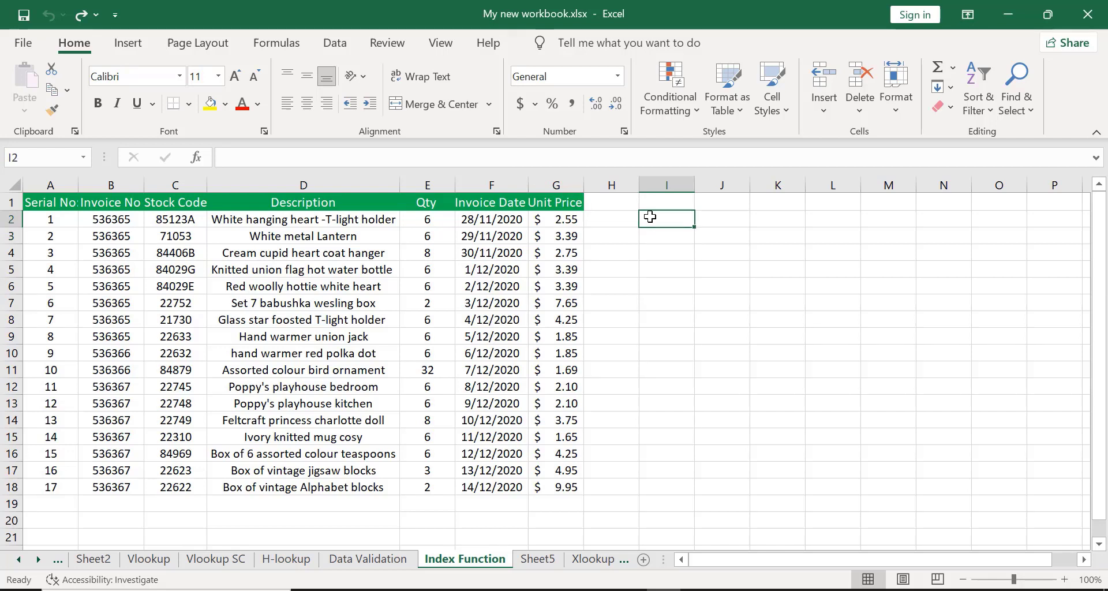
pyautogui.write('=')
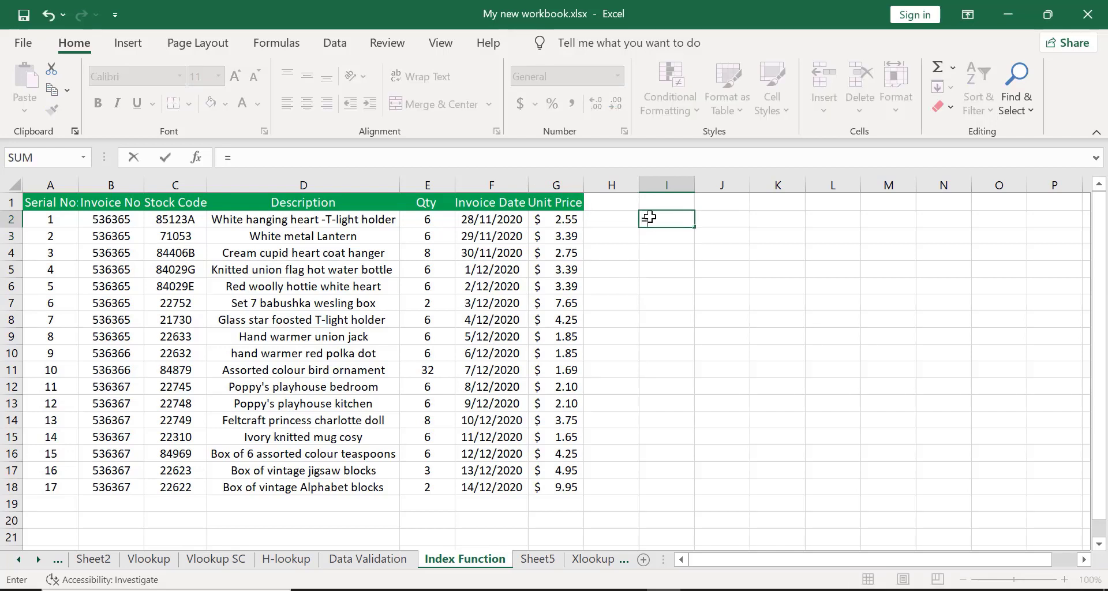
pyautogui.write('inde')
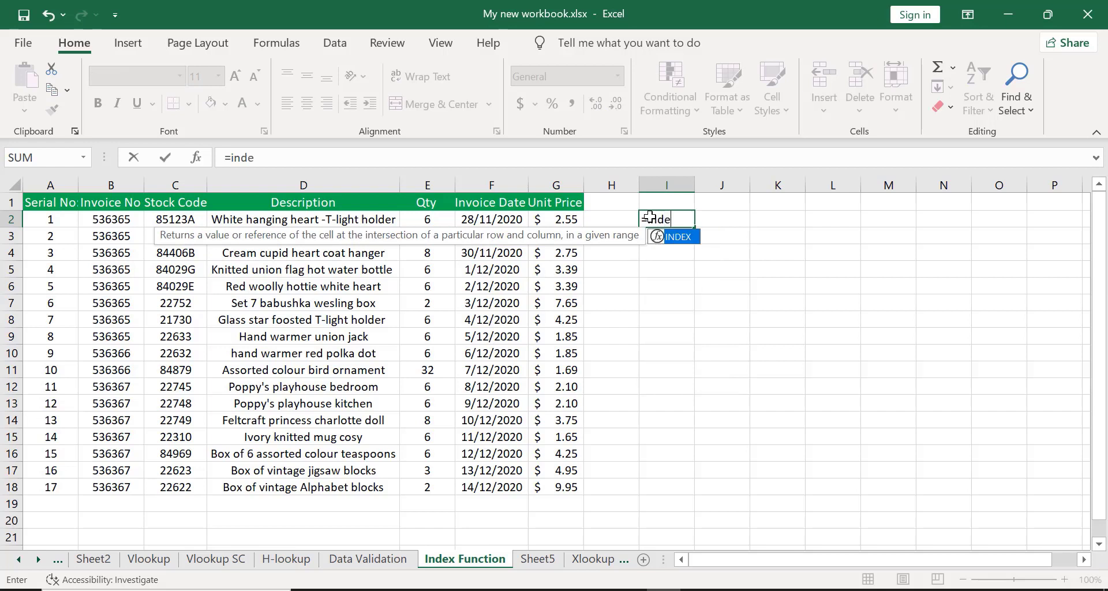
pyautogui.doubleClick(677, 237)
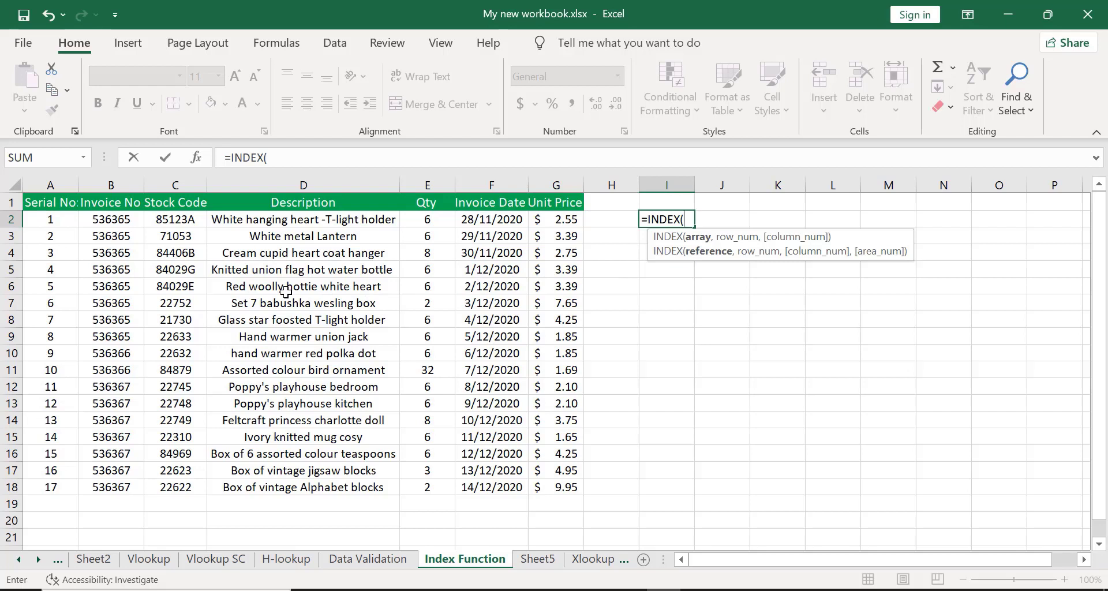
pyautogui.click(105, 204)
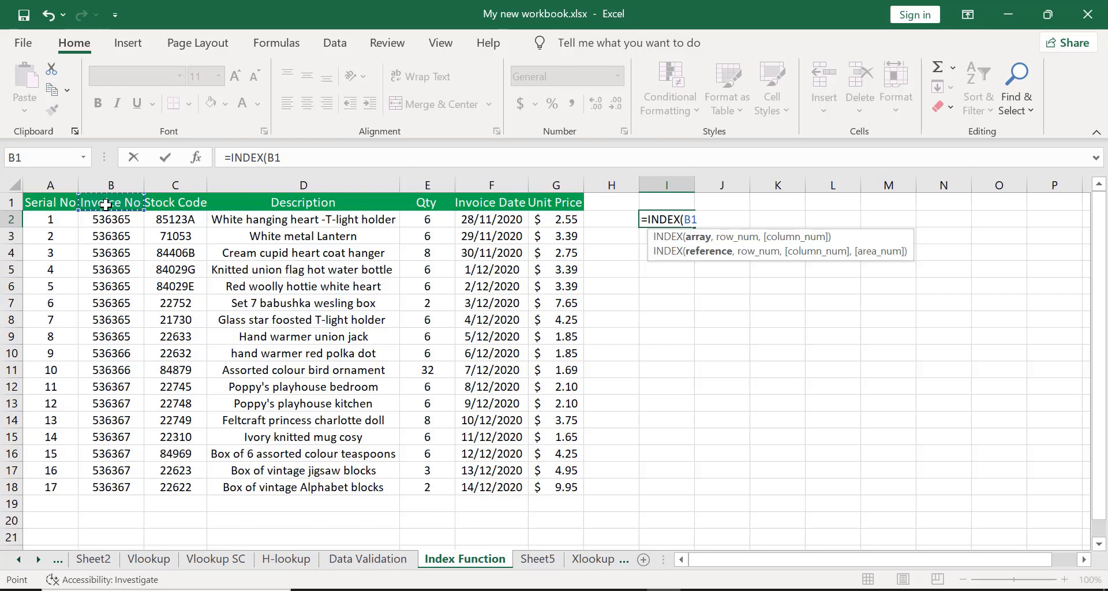
pyautogui.hotkey('ctrl', 'shift', 'Down')
pyautogui.hotkey('shift', 'Right')
pyautogui.hotkey('shift', 'Right')
pyautogui.hotkey('shift', 'Right')
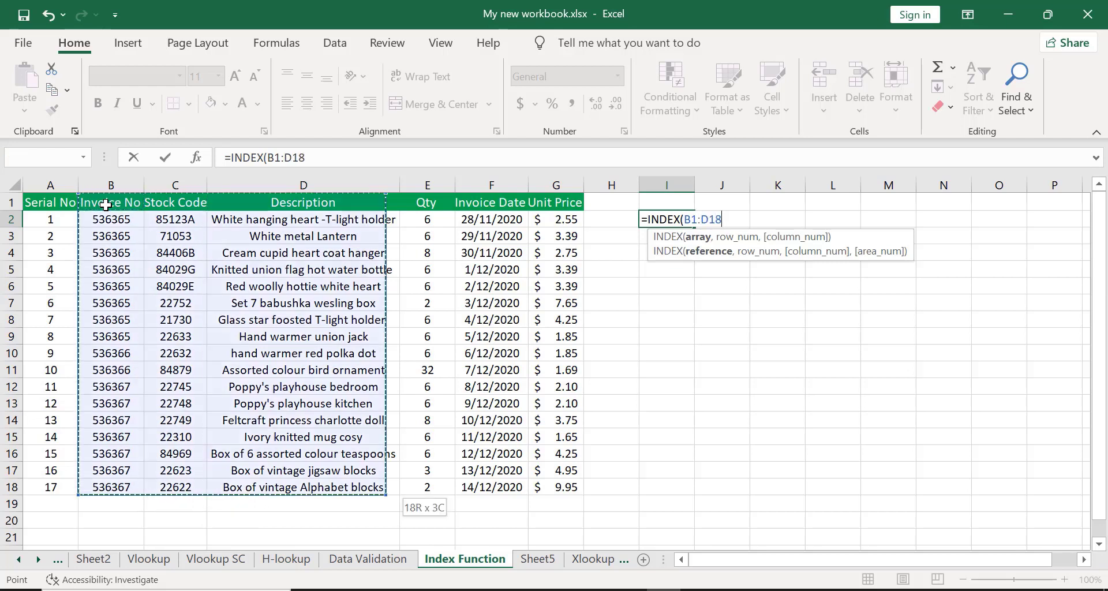
pyautogui.hotkey('shift', 'Right')
pyautogui.hotkey('shift', 'Right')
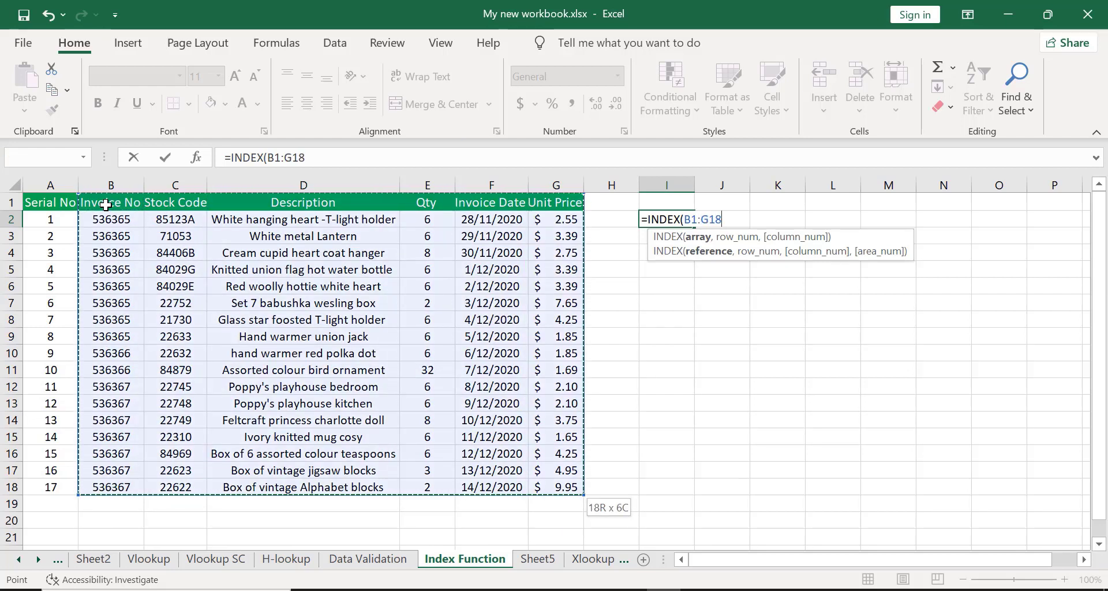
# Complete the formula as =INDEX(B1:G18,2,3) with row 2 and column 3.
pyautogui.write(',')
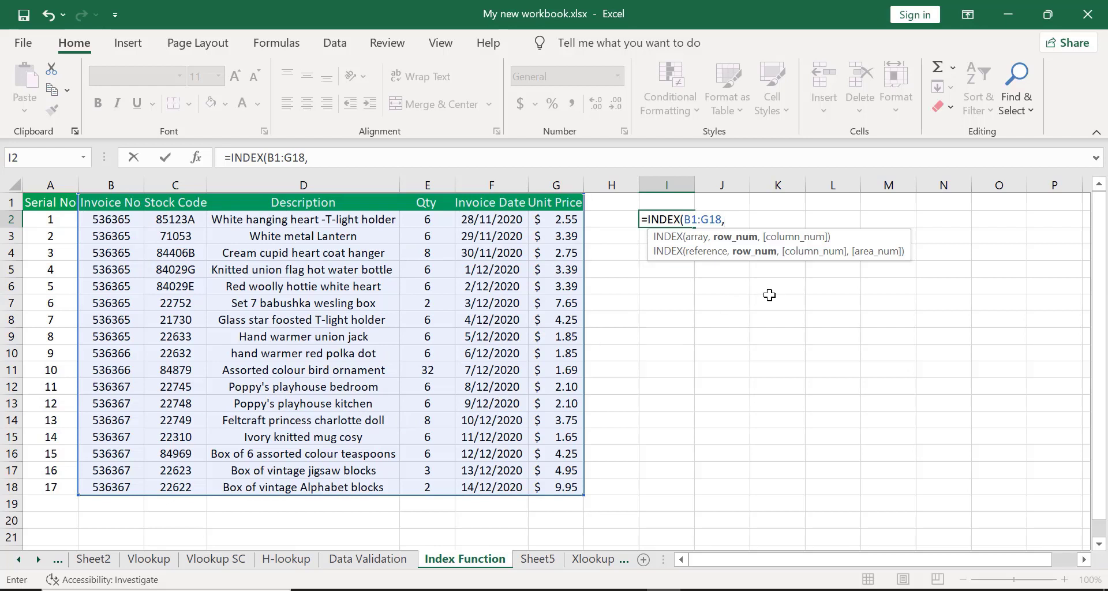
pyautogui.write(',')
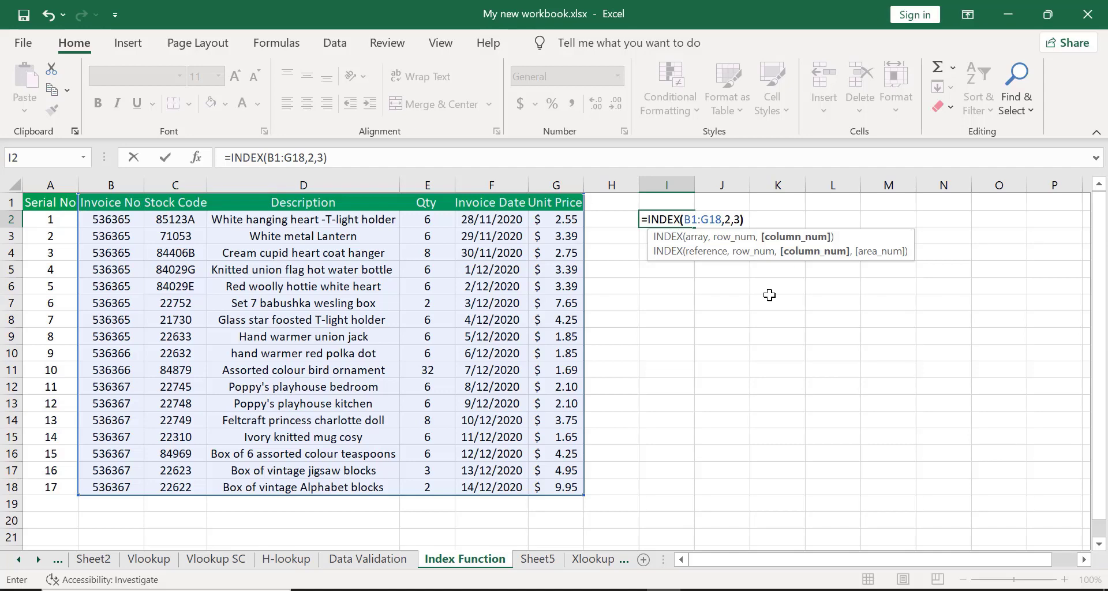
pyautogui.write('3)')
pyautogui.press('Return')
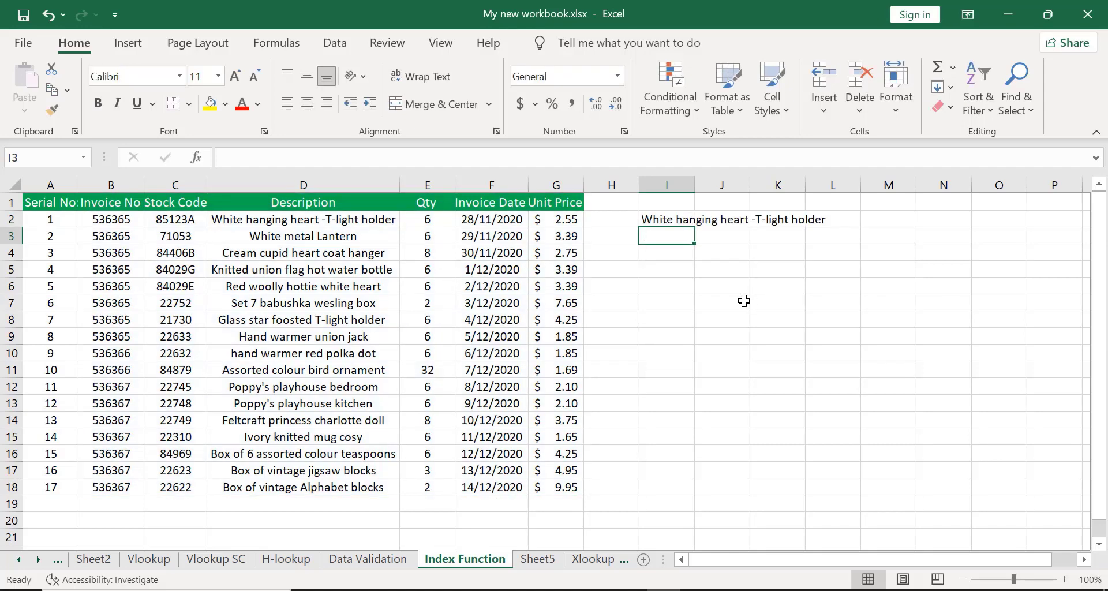
# Autofit column I to the width of the formula result.
pyautogui.click(662, 217)
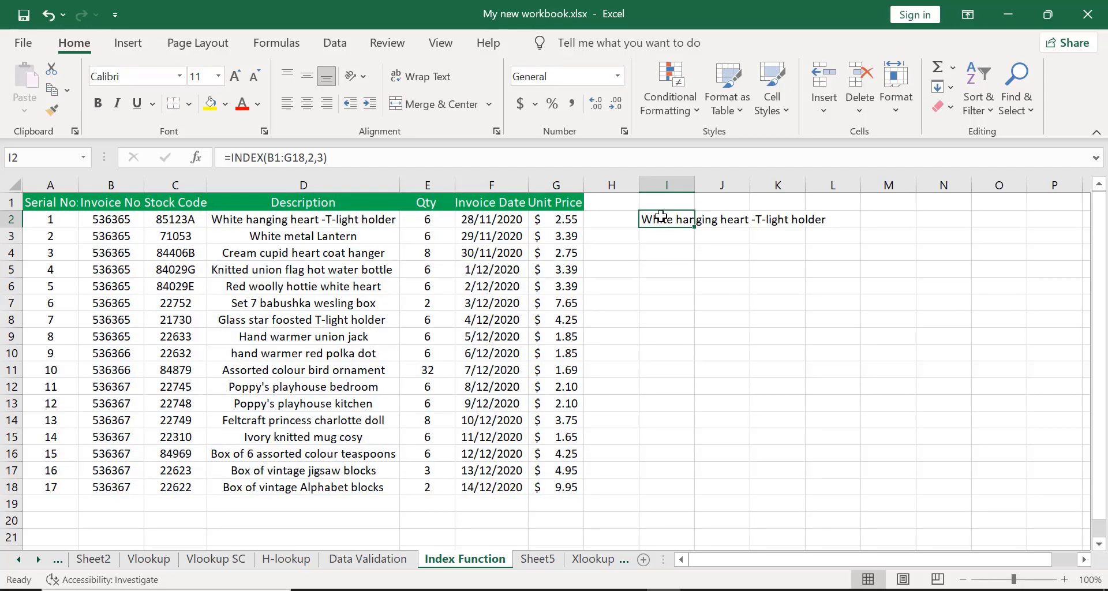
pyautogui.doubleClick(694, 183)
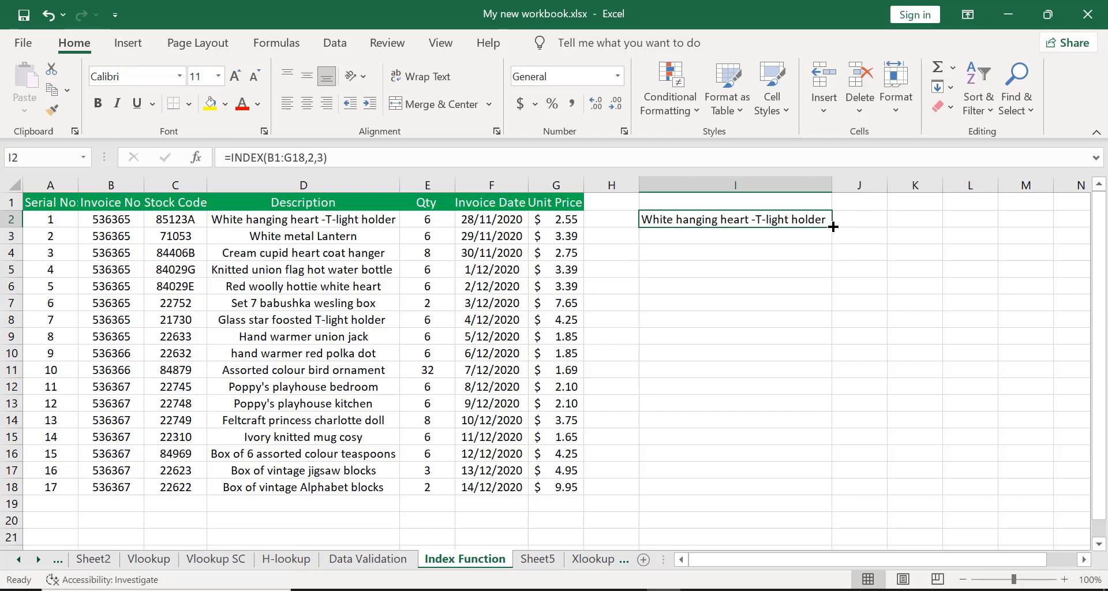
pyautogui.moveTo(833, 226); pyautogui.dragTo(843, 495)
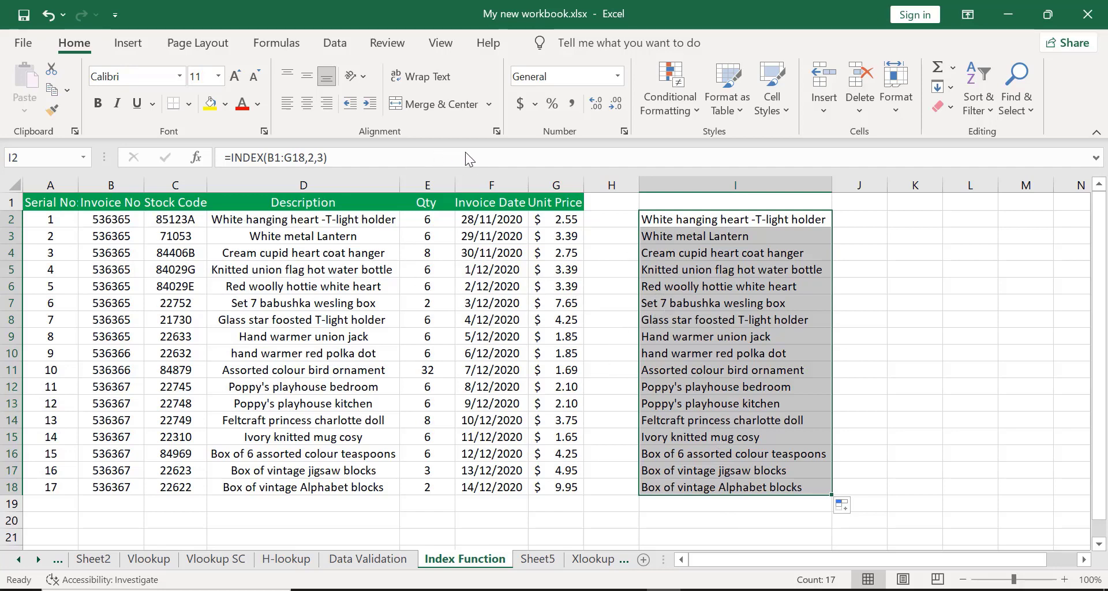
pyautogui.hotkey('alt', 'Tab')
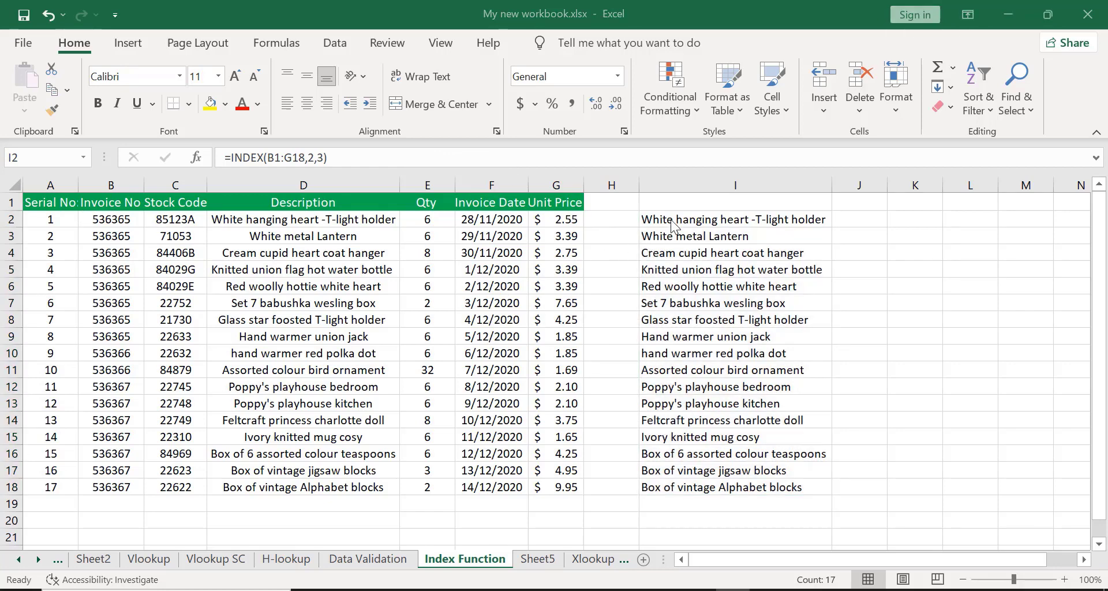
pyautogui.hotkey('alt', 'Tab')
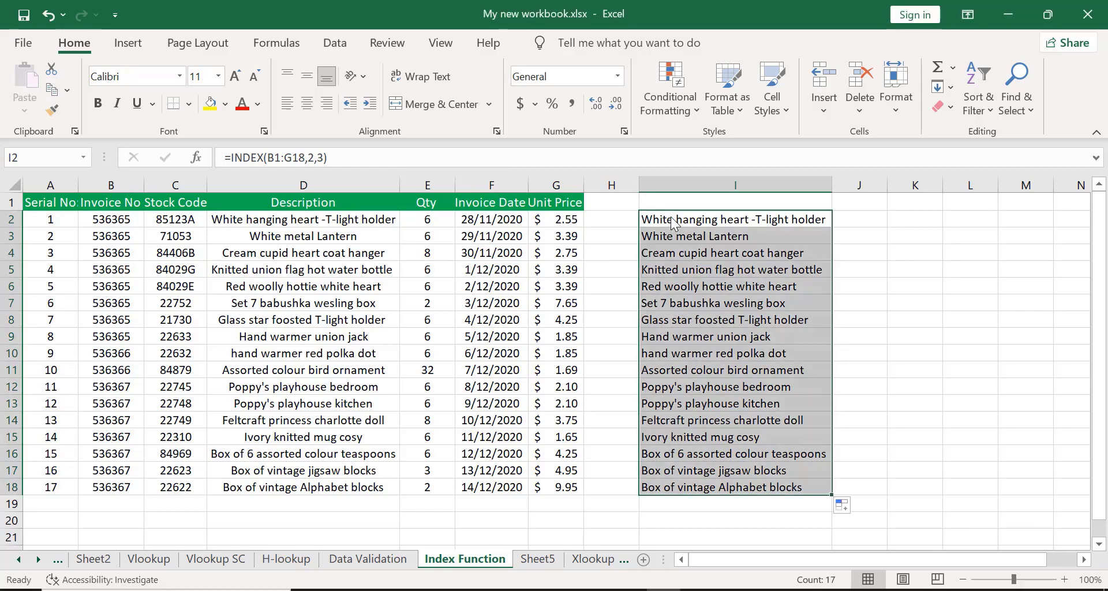
pyautogui.hotkey('ctrl', 'z')
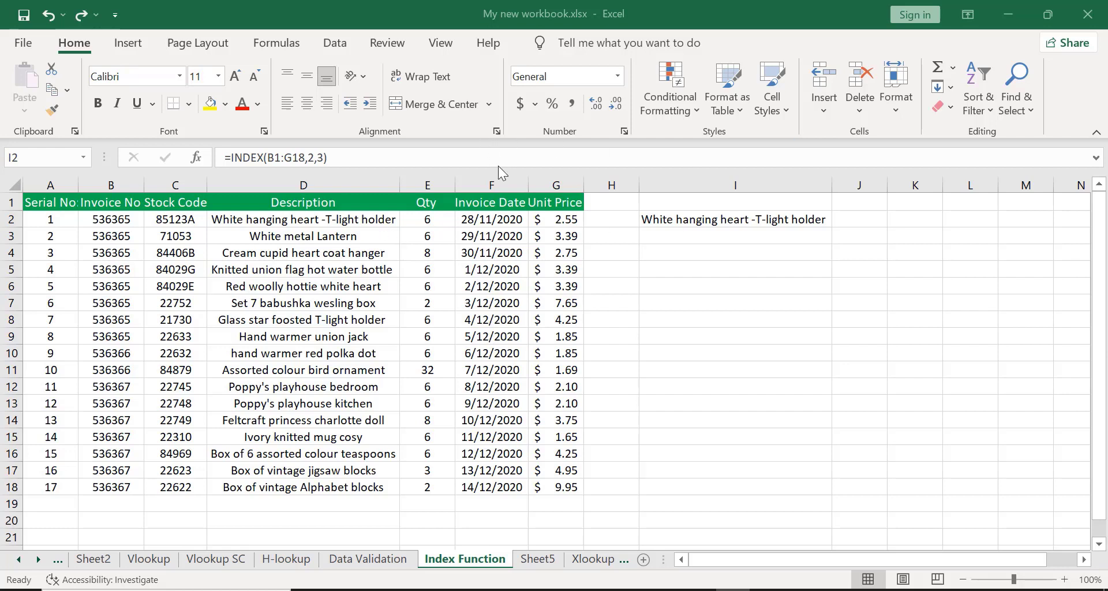
# Inspect the first and last cells of the B1:G18 lookup range.
pyautogui.click(98, 195)
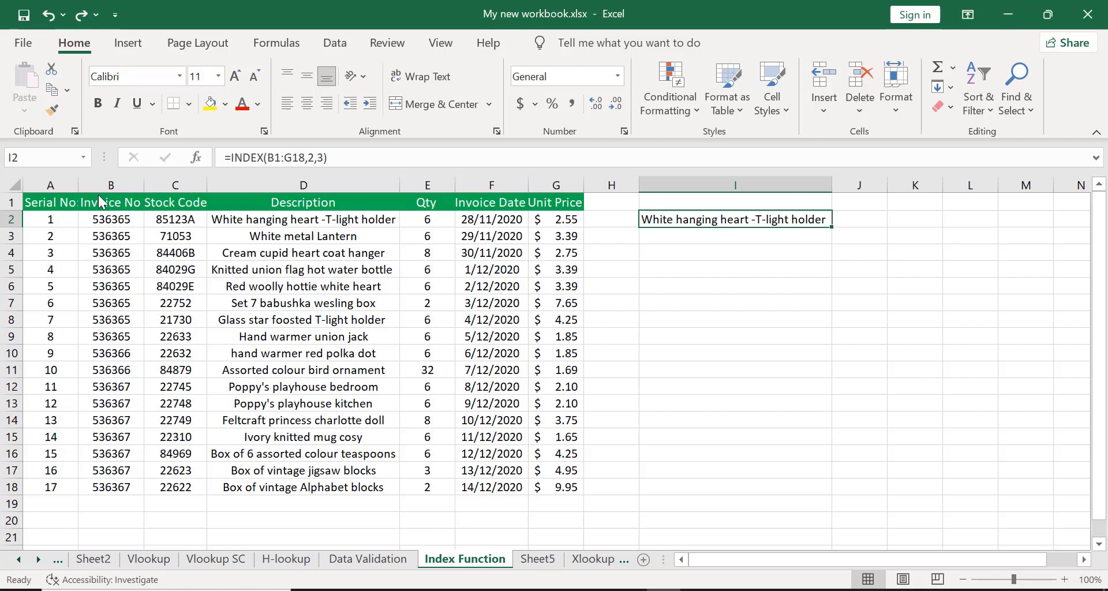
pyautogui.click(104, 199)
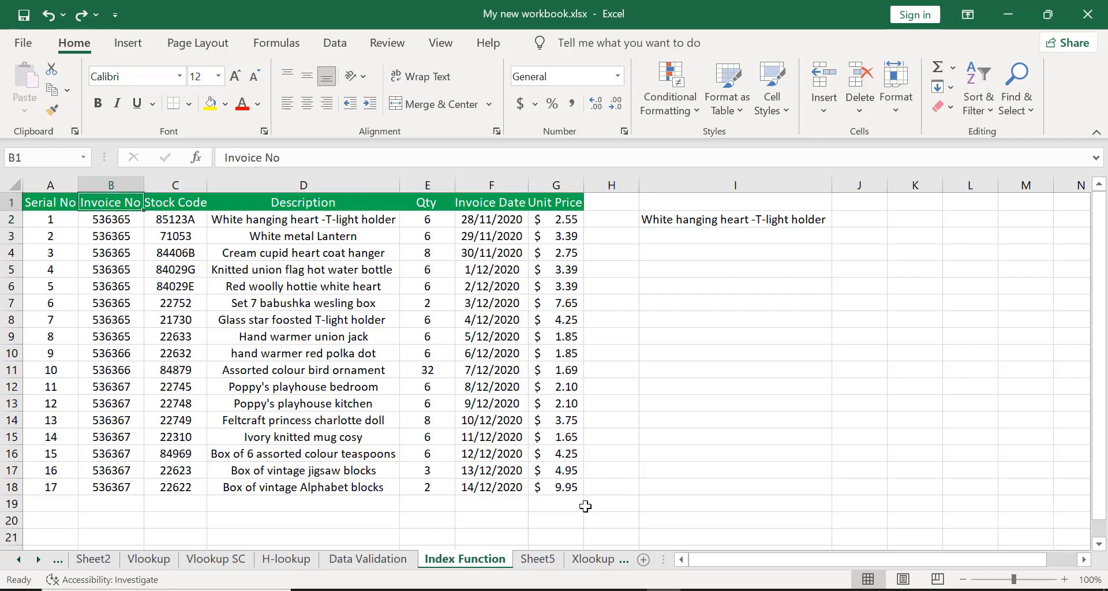
pyautogui.click(564, 491)
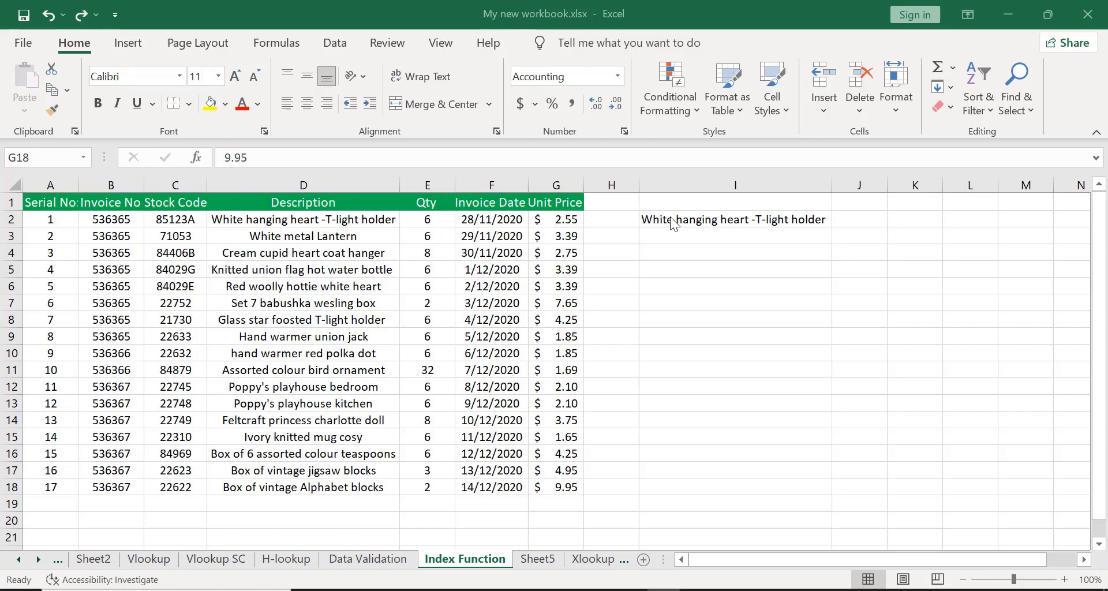
# Fill the I2 formula down to row 18.
pyautogui.click(765, 219)
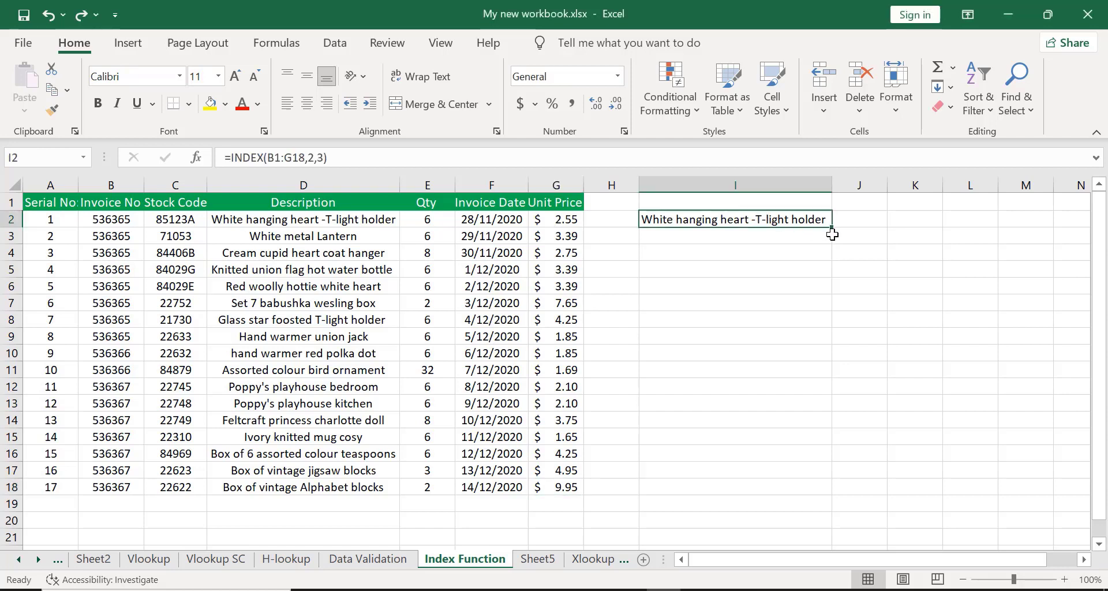
pyautogui.moveTo(831, 227); pyautogui.dragTo(826, 495)
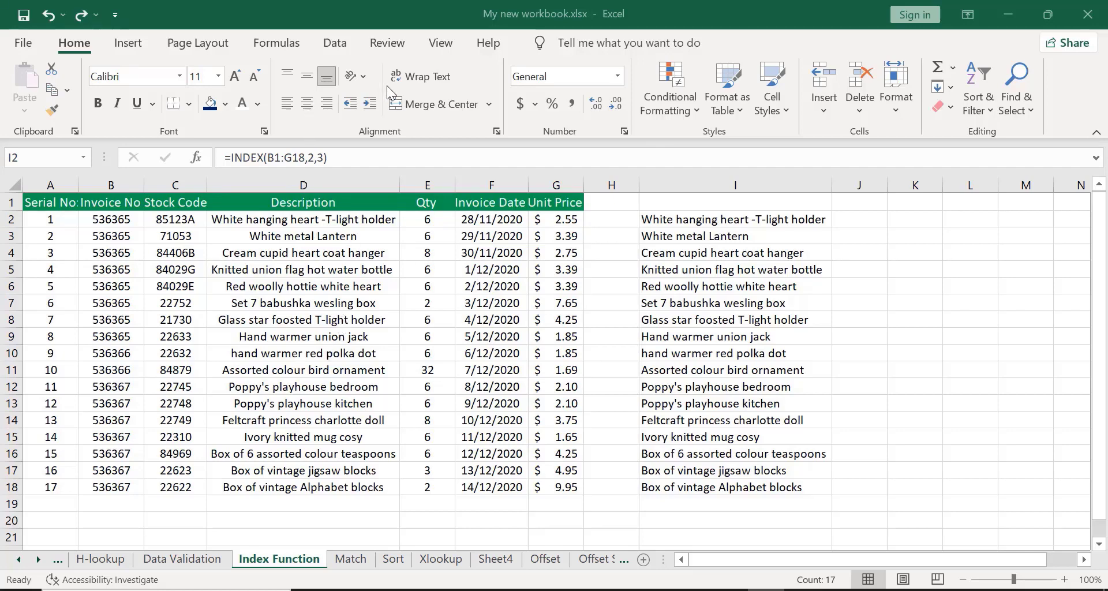
# Compare the Invoice No header and the first description with the result in I2.
pyautogui.click(91, 199)
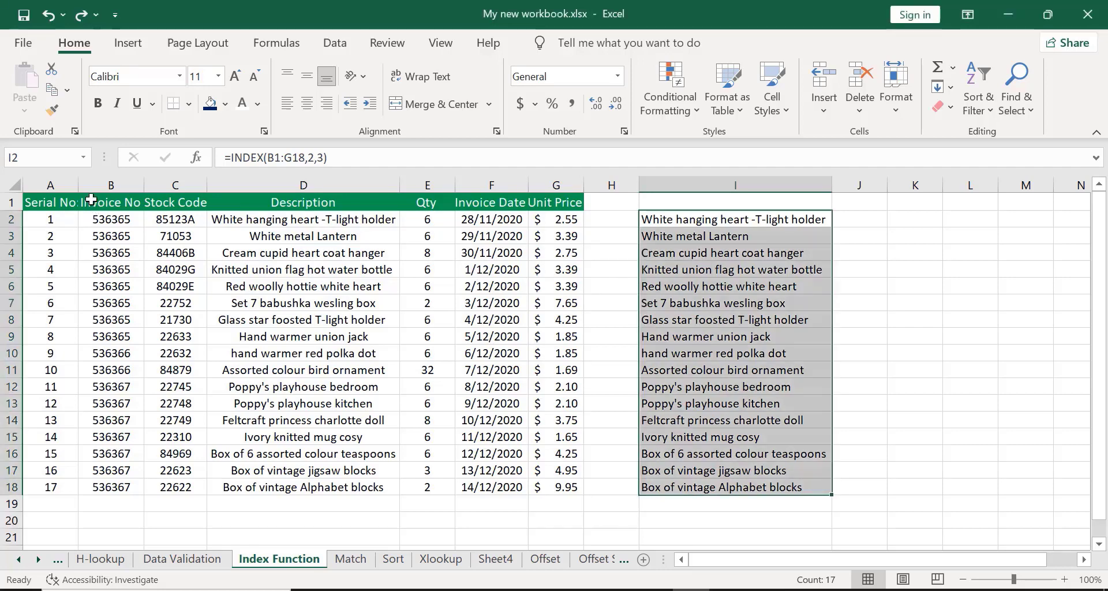
pyautogui.click(91, 199)
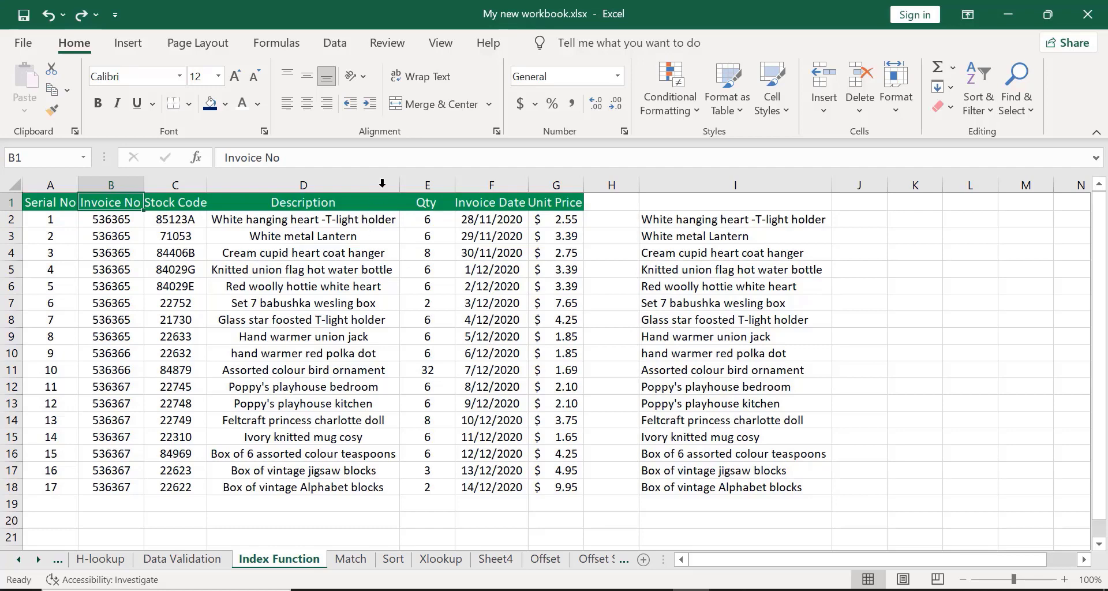
pyautogui.hotkey('alt', 'Tab')
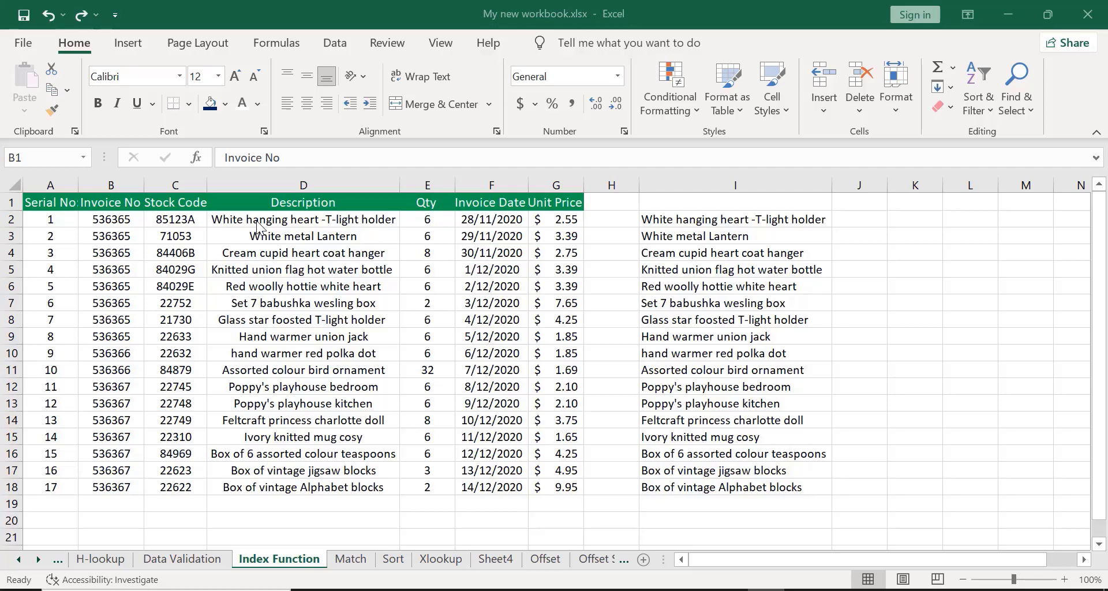
pyautogui.hotkey('alt', 'Tab')
pyautogui.click(237, 221)
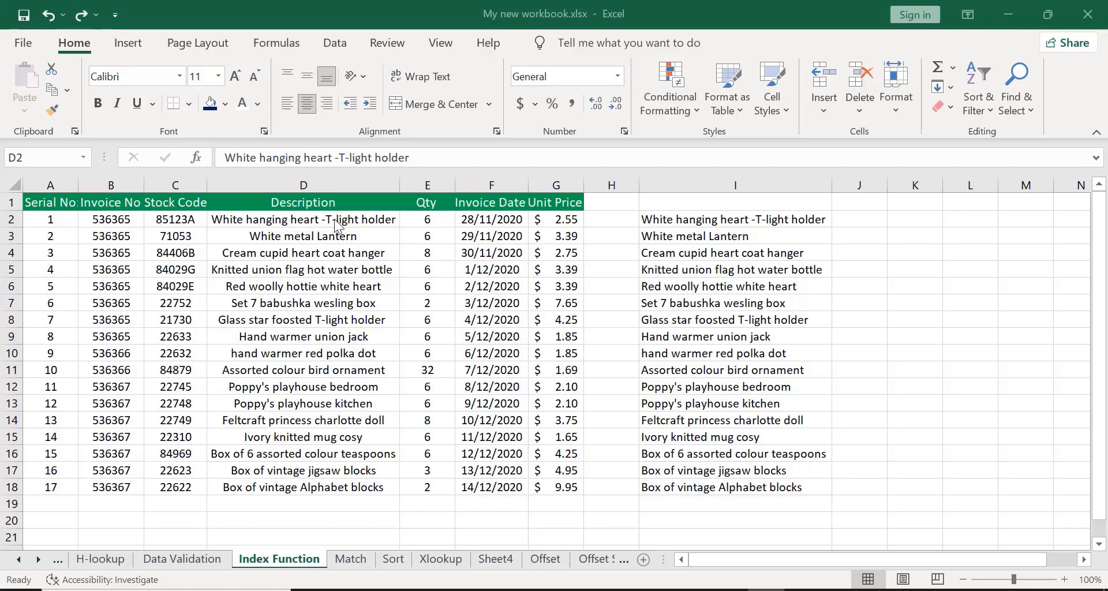
pyautogui.click(665, 214)
# Remove the filled copies from I3:I18, keeping only the formula in I2.
pyautogui.click(664, 224)
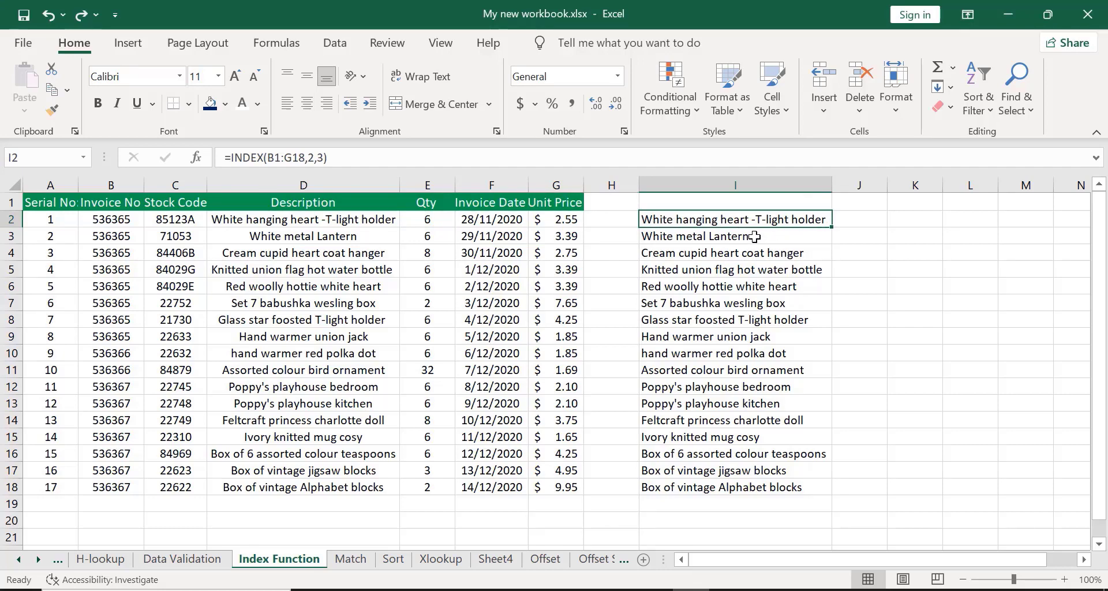
pyautogui.hotkey('ctrl', 'shift', 'Down')
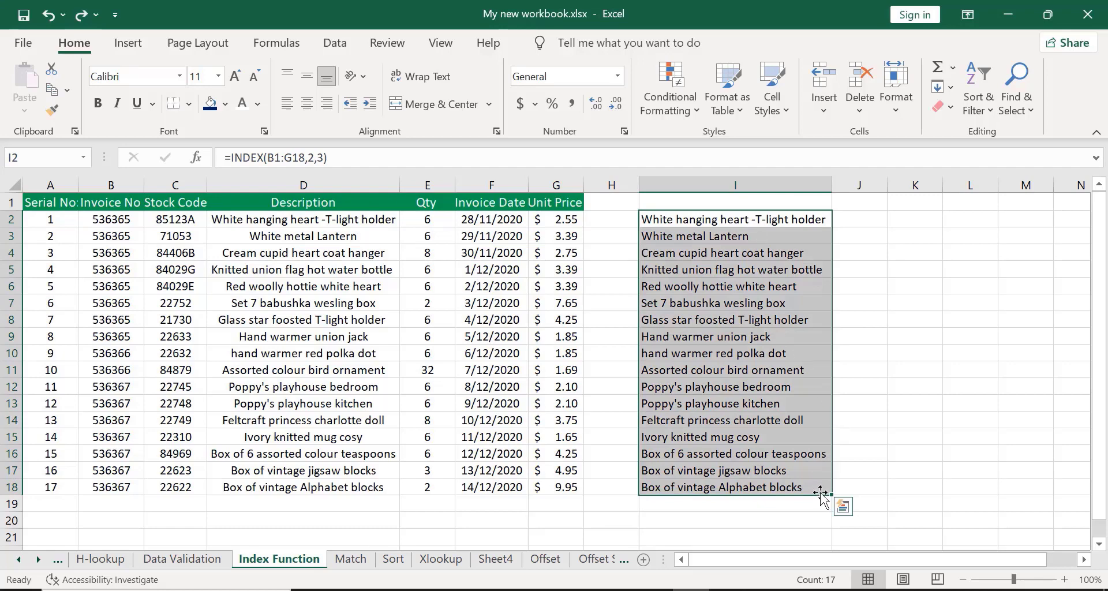
pyautogui.moveTo(831, 495); pyautogui.dragTo(814, 219)
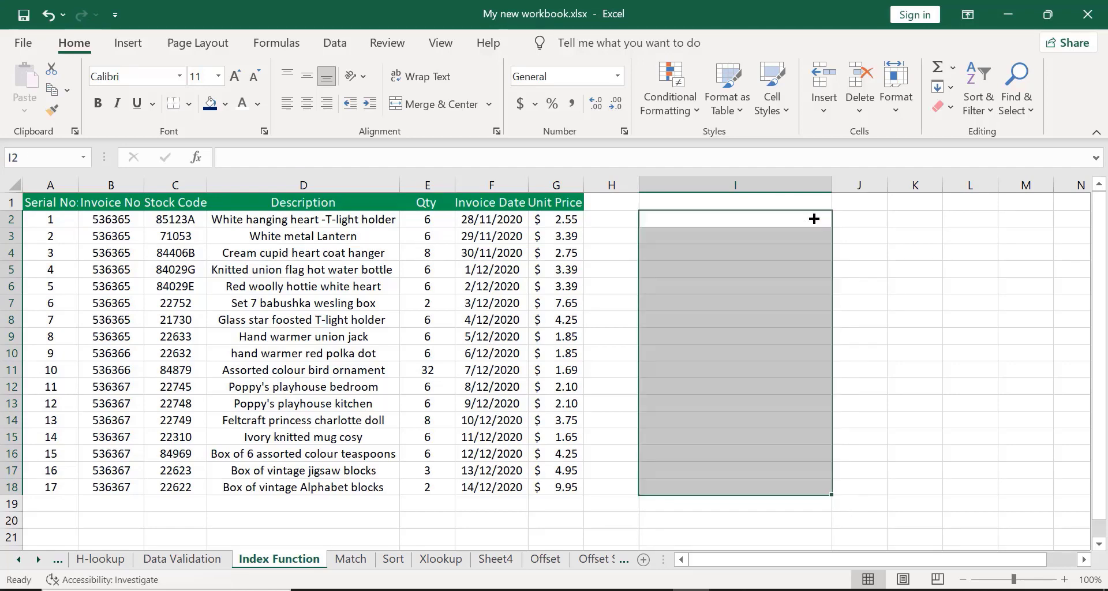
pyautogui.click(862, 248)
pyautogui.hotkey('ctrl', 'z')
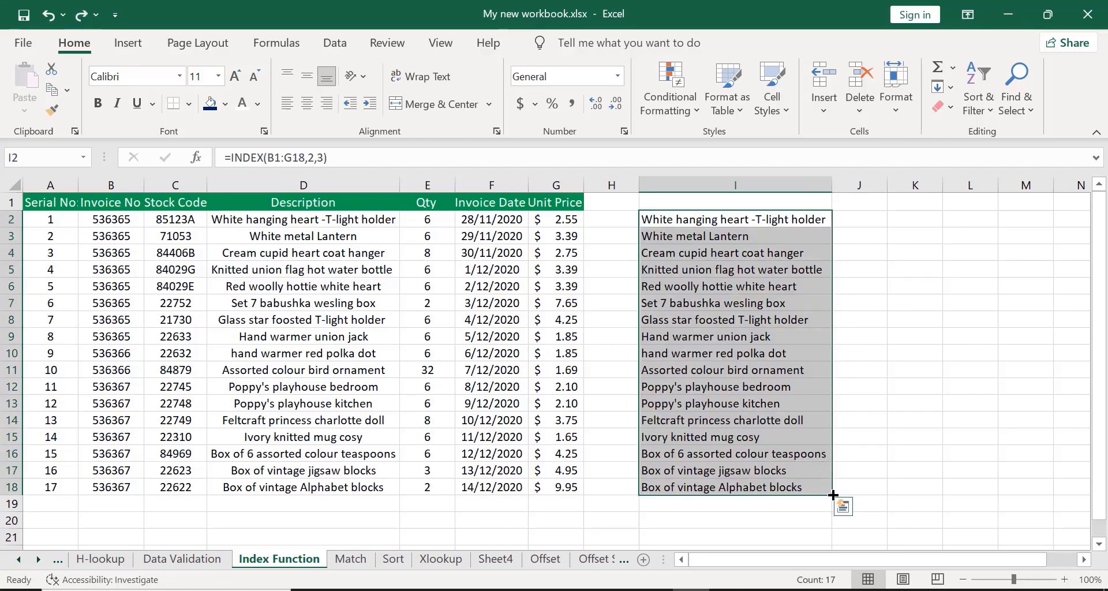
pyautogui.moveTo(832, 495); pyautogui.dragTo(816, 225)
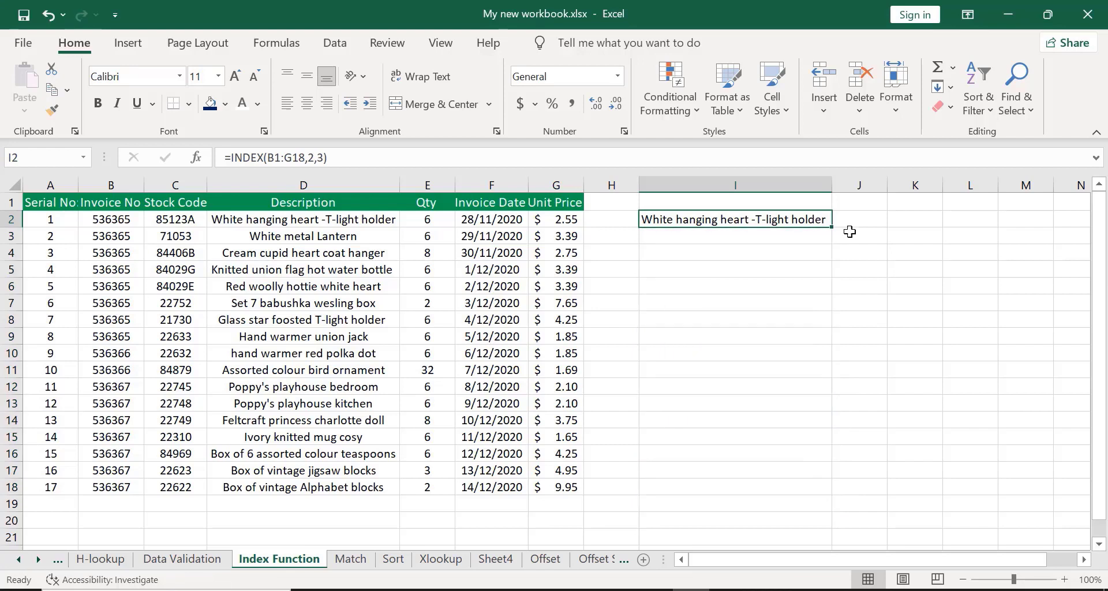
pyautogui.click(850, 231)
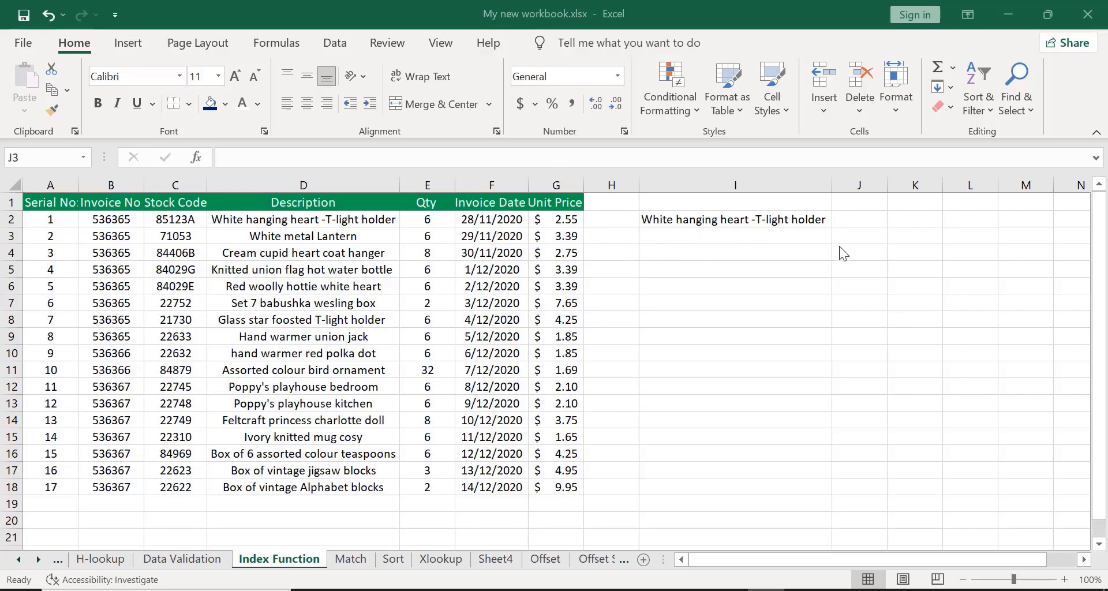
pyautogui.click(846, 232)
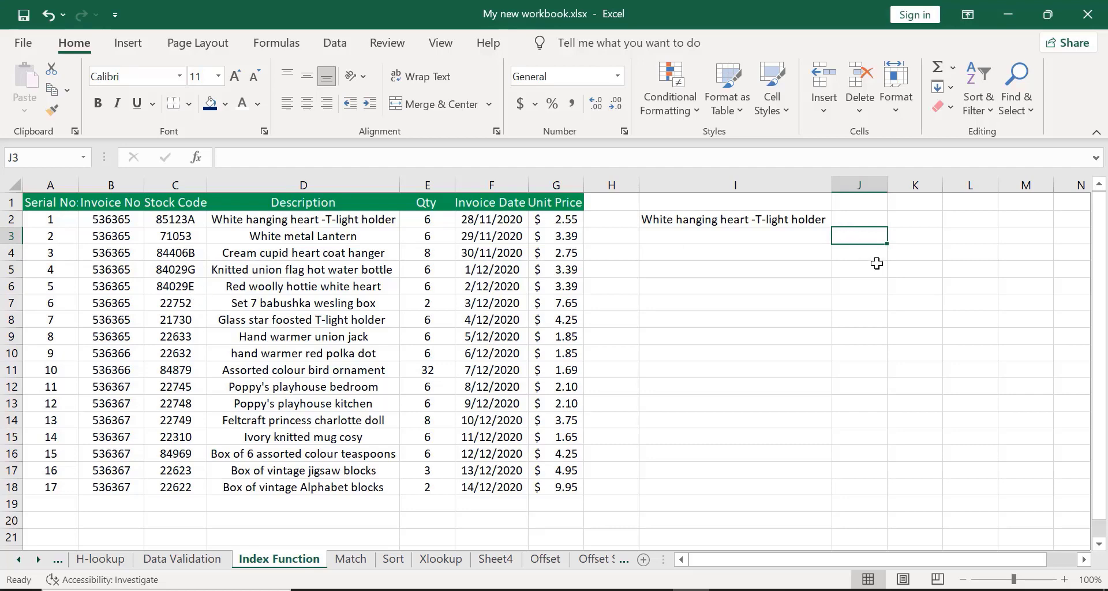
pyautogui.write('=')
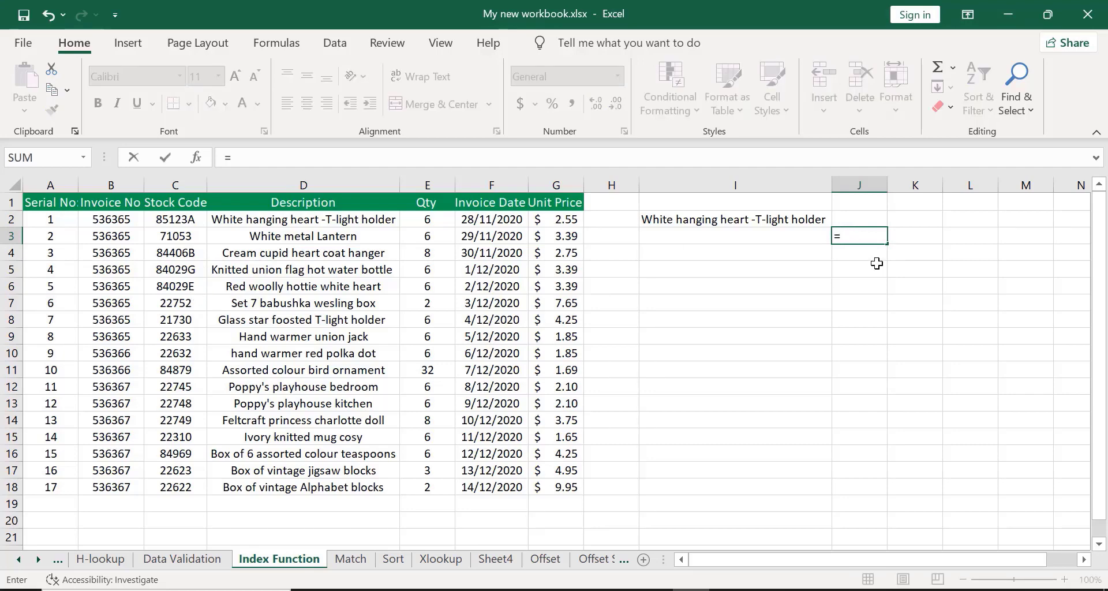
pyautogui.write('INDEX')
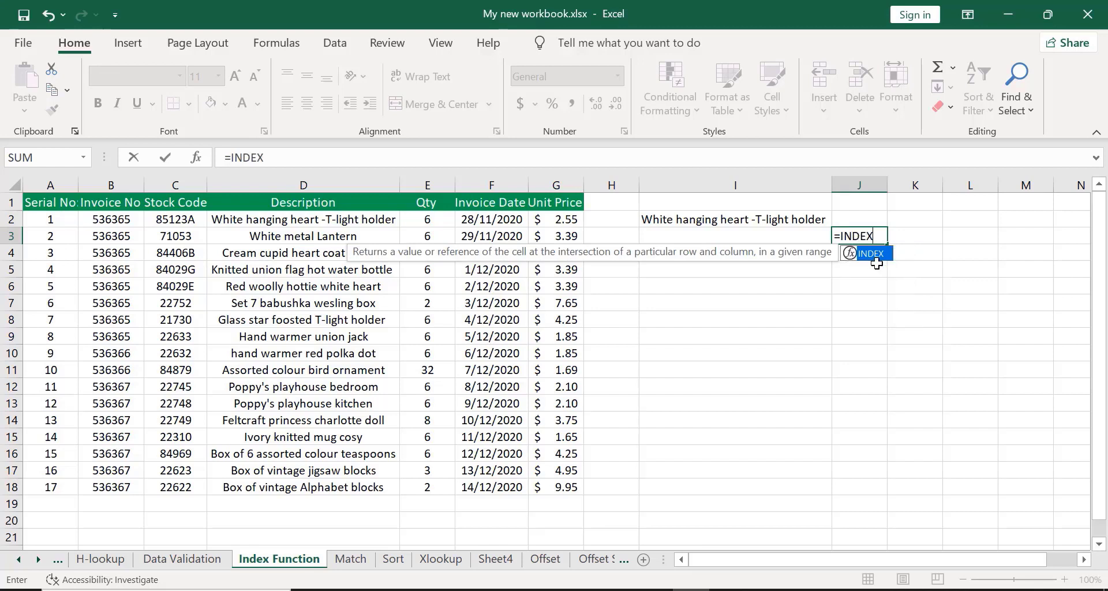
pyautogui.doubleClick(874, 255)
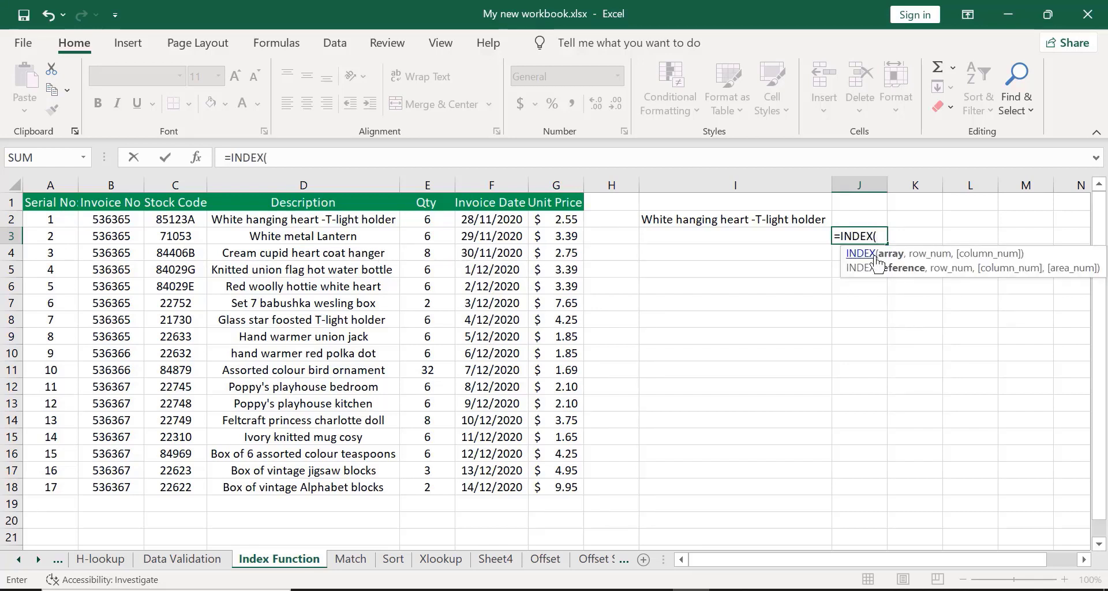
pyautogui.click(98, 204)
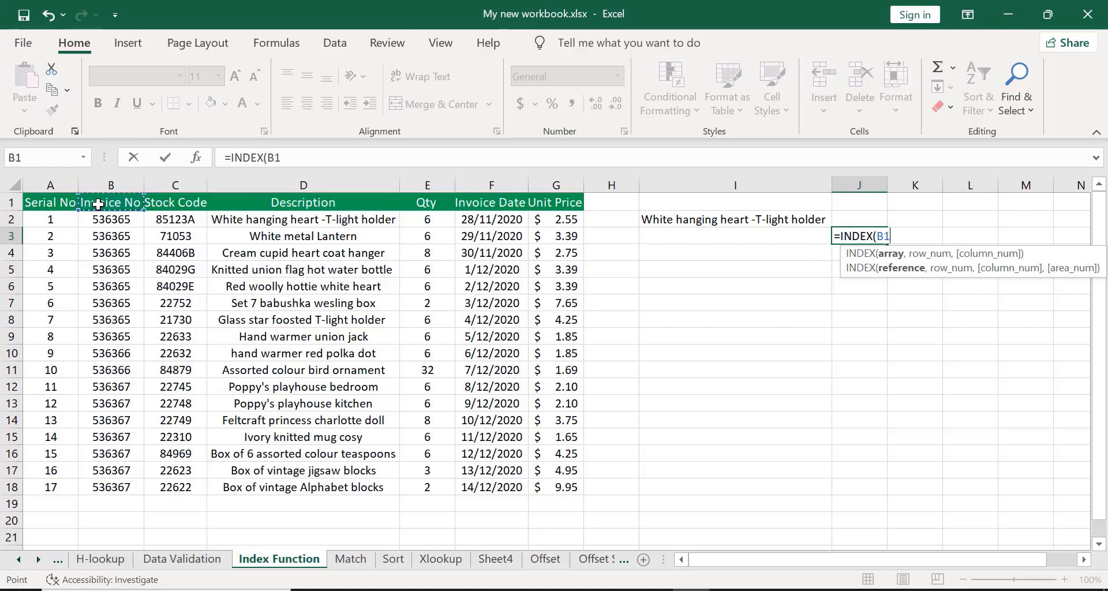
pyautogui.hotkey('ctrl', 'shift', 'Down')
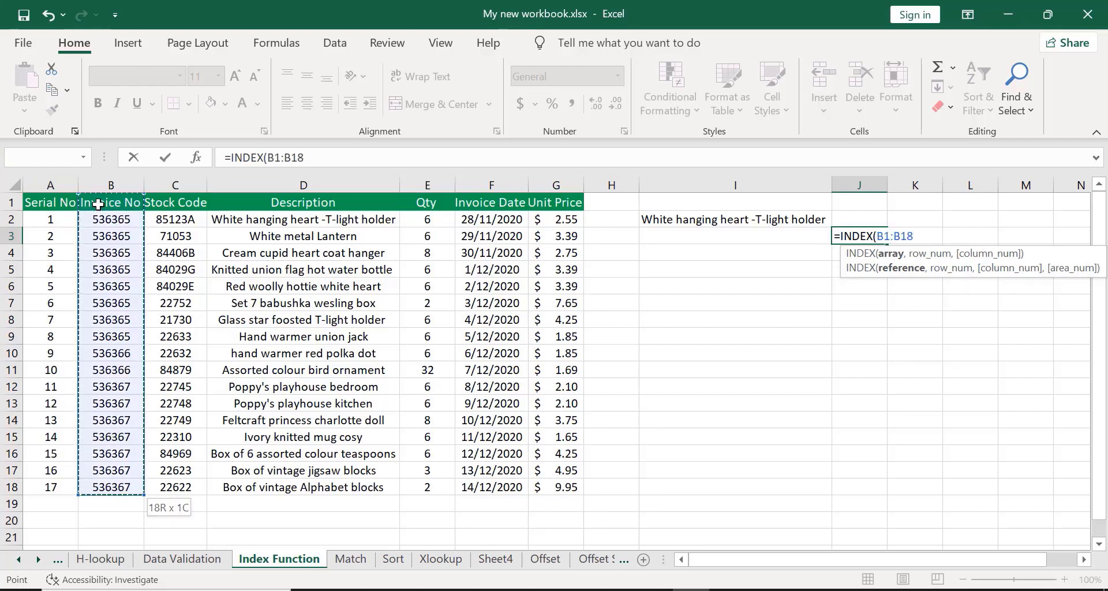
pyautogui.hotkey('ctrl', 'shift', 'Right')
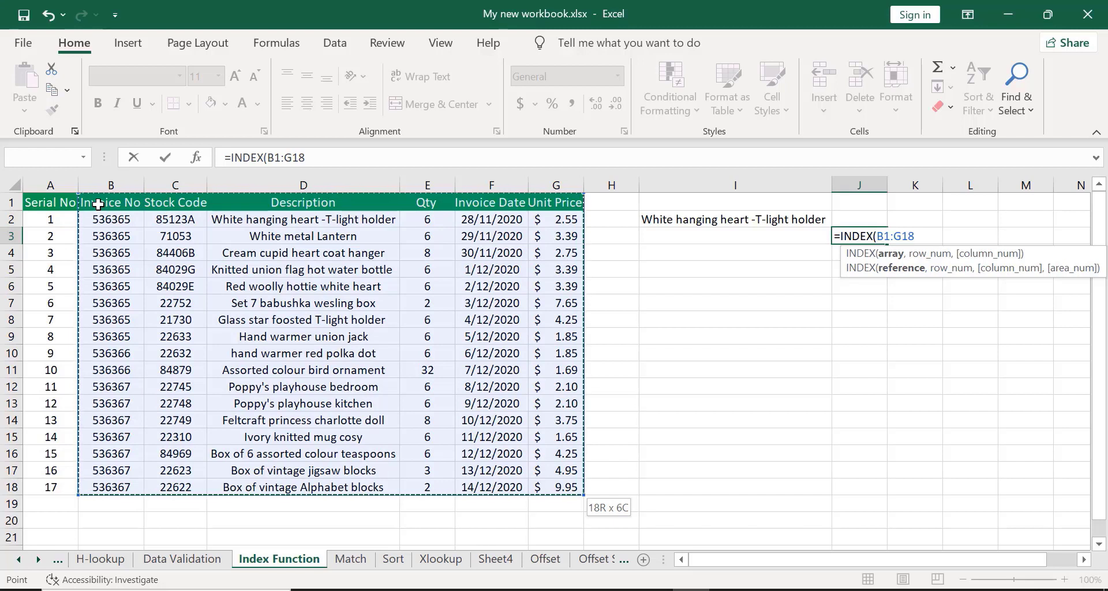
pyautogui.write(',0')
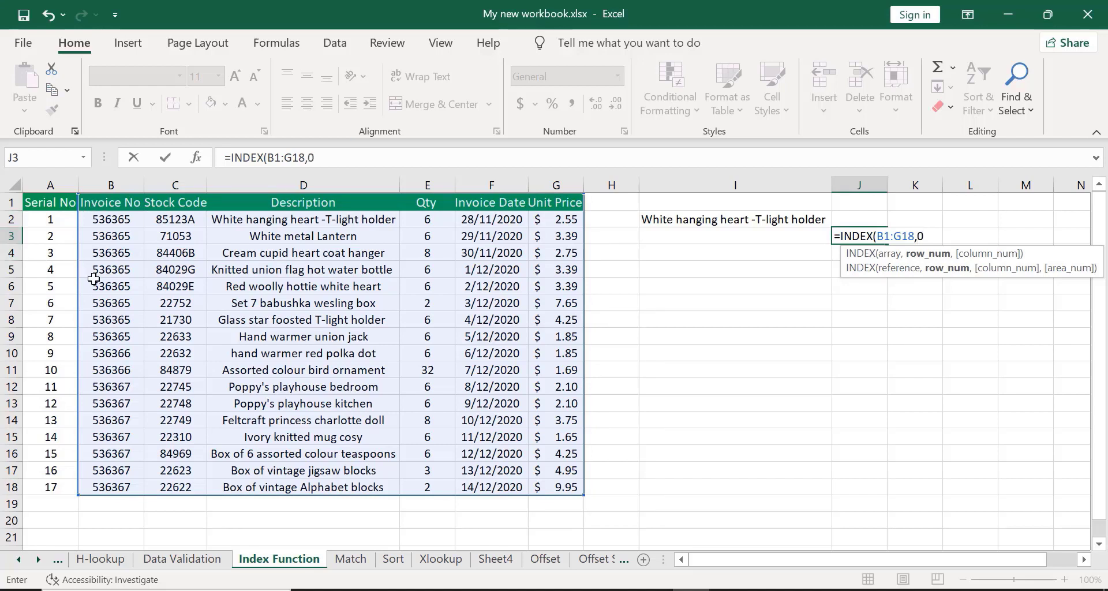
pyautogui.write(',')
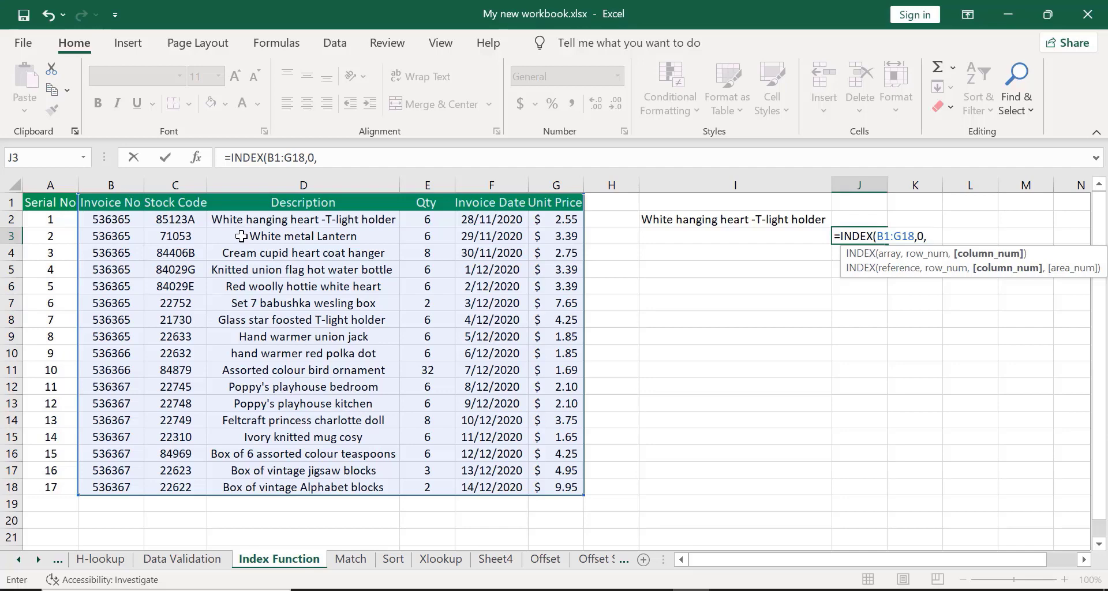
pyautogui.press('BackSpace')
pyautogui.press('BackSpace')
pyautogui.press('BackSpace')
pyautogui.press('BackSpace')
pyautogui.press('BackSpace')
pyautogui.press('BackSpace')
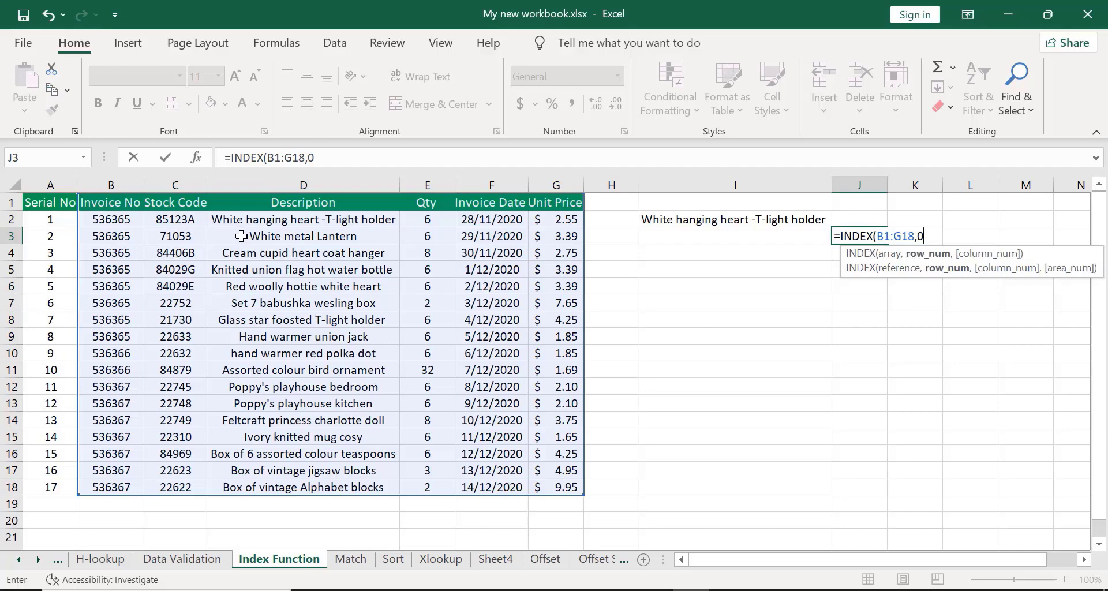
pyautogui.press('BackSpace')
pyautogui.press('BackSpace')
pyautogui.press('BackSpace')
pyautogui.press('BackSpace')
pyautogui.press('BackSpace')
pyautogui.press('BackSpace')
pyautogui.press('BackSpace')
pyautogui.press('BackSpace')
pyautogui.press('BackSpace')
pyautogui.press('BackSpace')
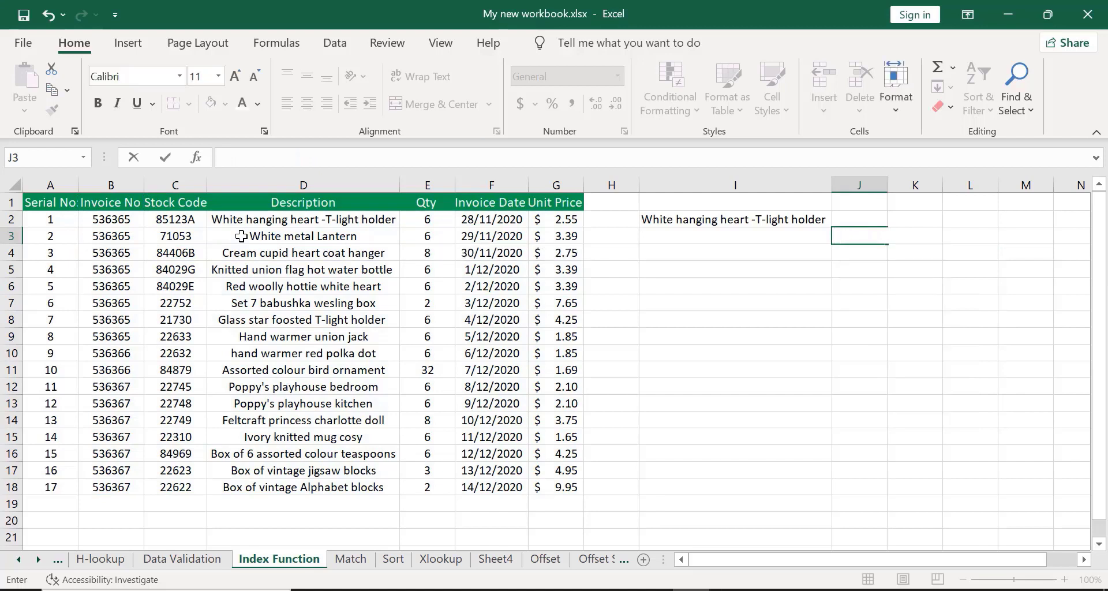
pyautogui.click(503, 386)
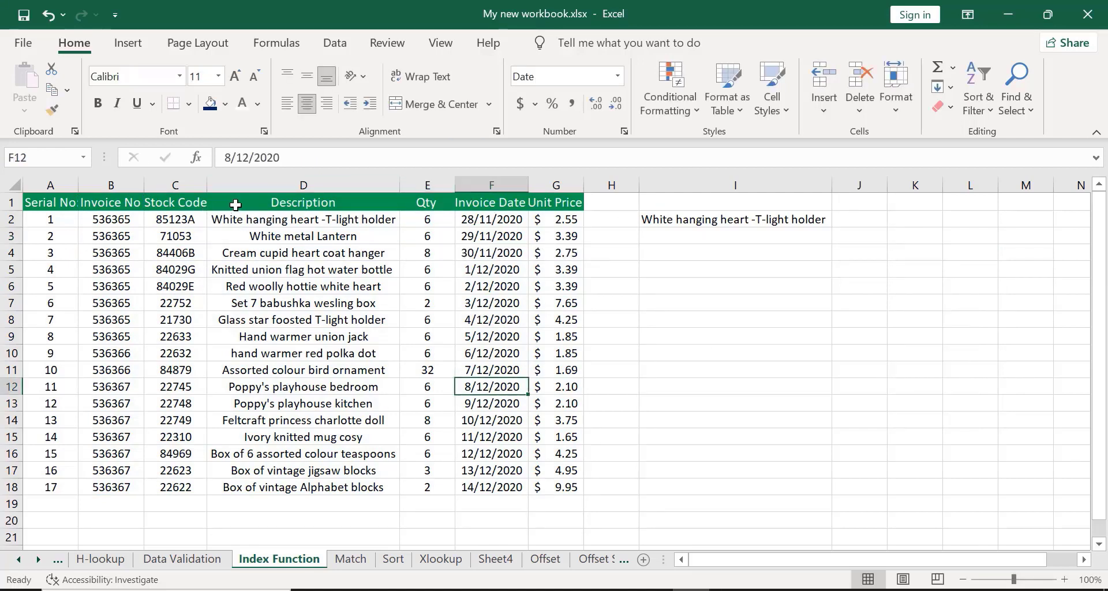
pyautogui.click(898, 204)
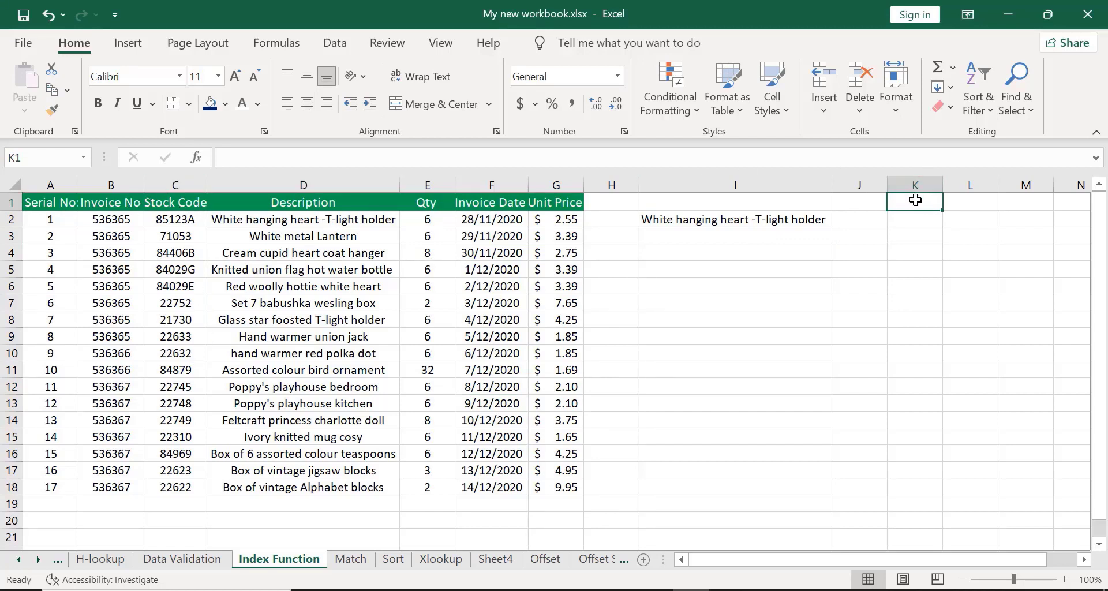
pyautogui.click(907, 239)
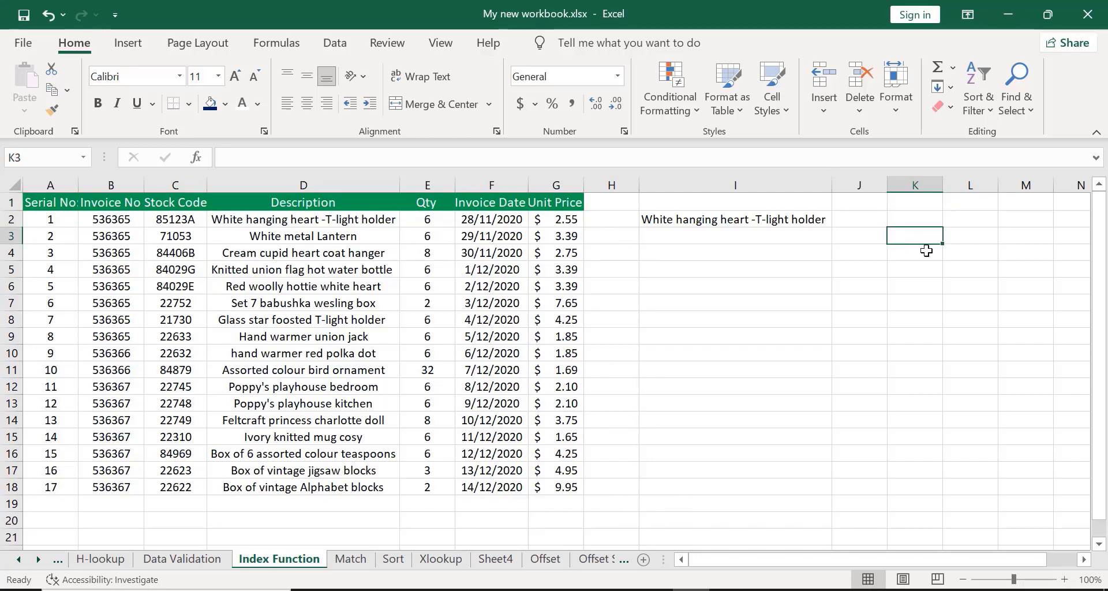
# Enter =INDEX(B1:G18,0,3) in K1 to return the entire third column of the invoice range.
pyautogui.click(906, 203)
pyautogui.write('=')
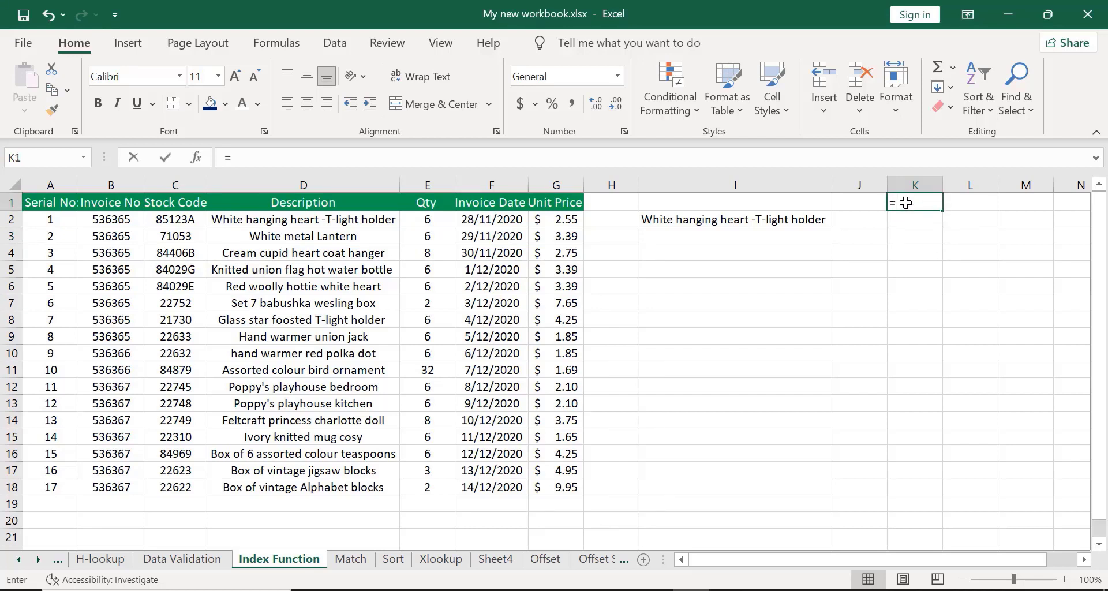
pyautogui.write('IN')
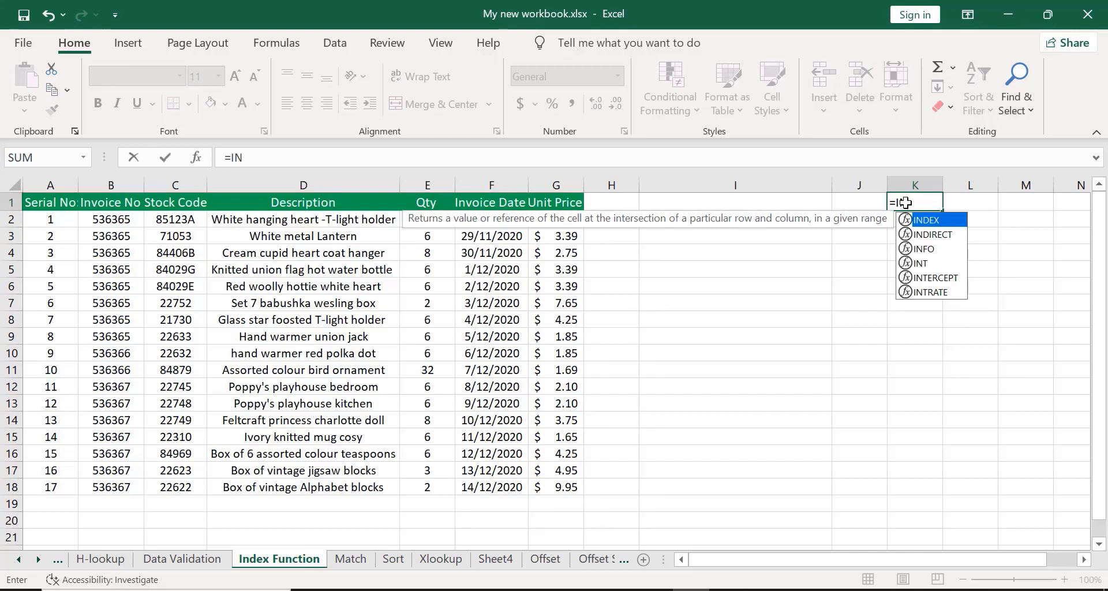
pyautogui.write('DEX')
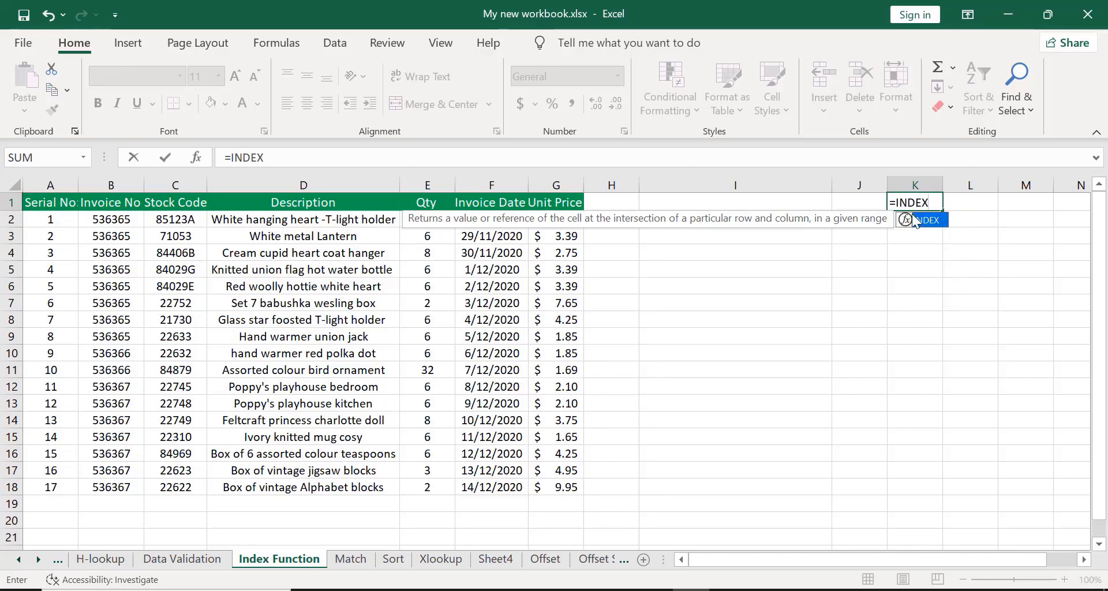
pyautogui.doubleClick(920, 220)
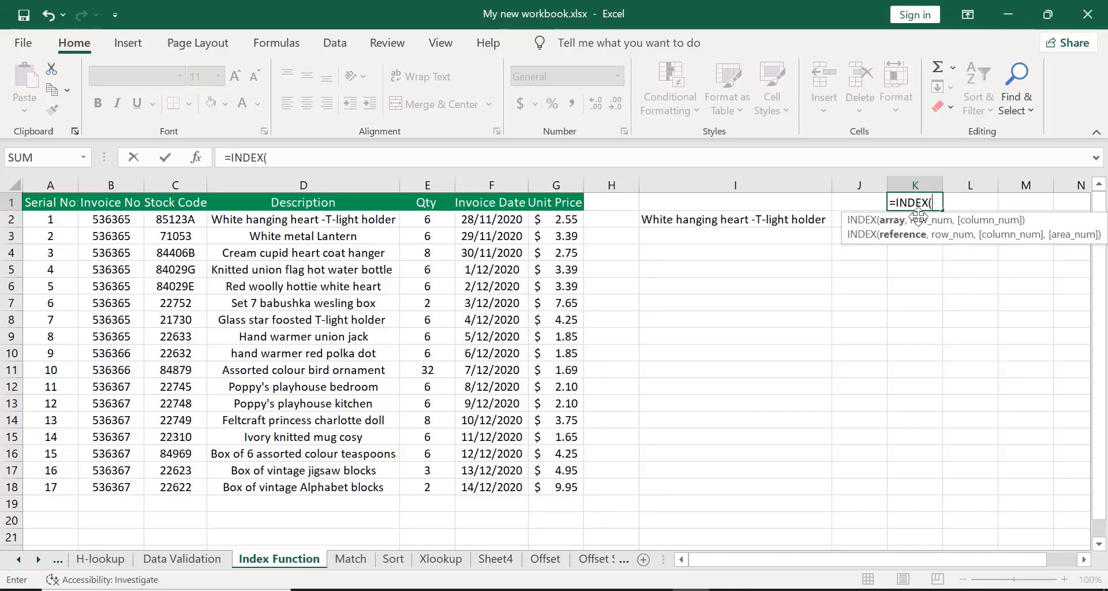
pyautogui.click(94, 206)
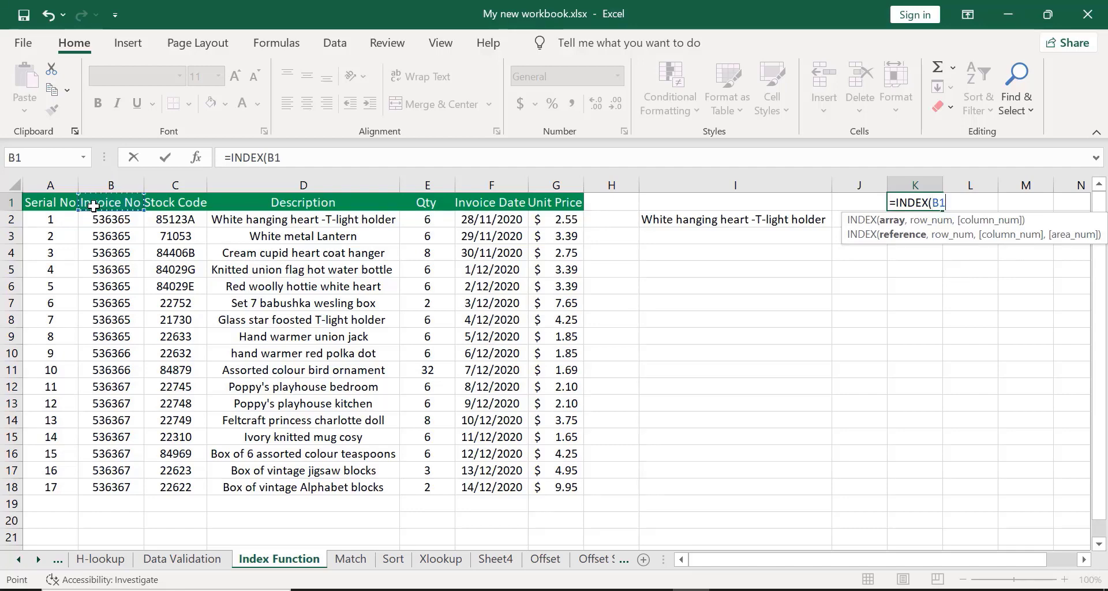
pyautogui.hotkey('ctrl', 'shift', 'Down')
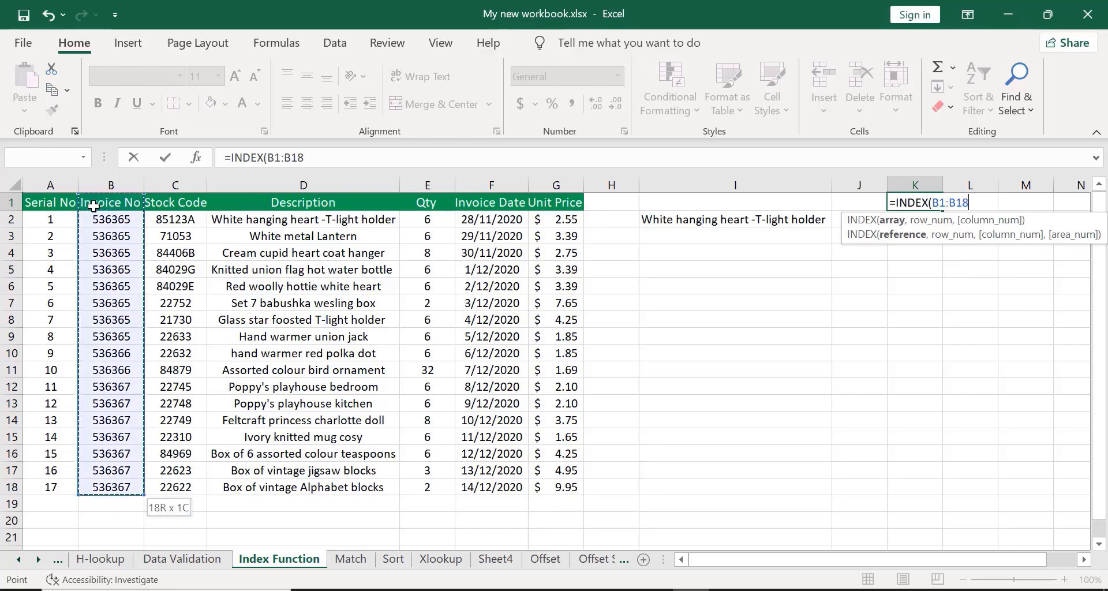
pyautogui.hotkey('ctrl', 'shift', 'Right')
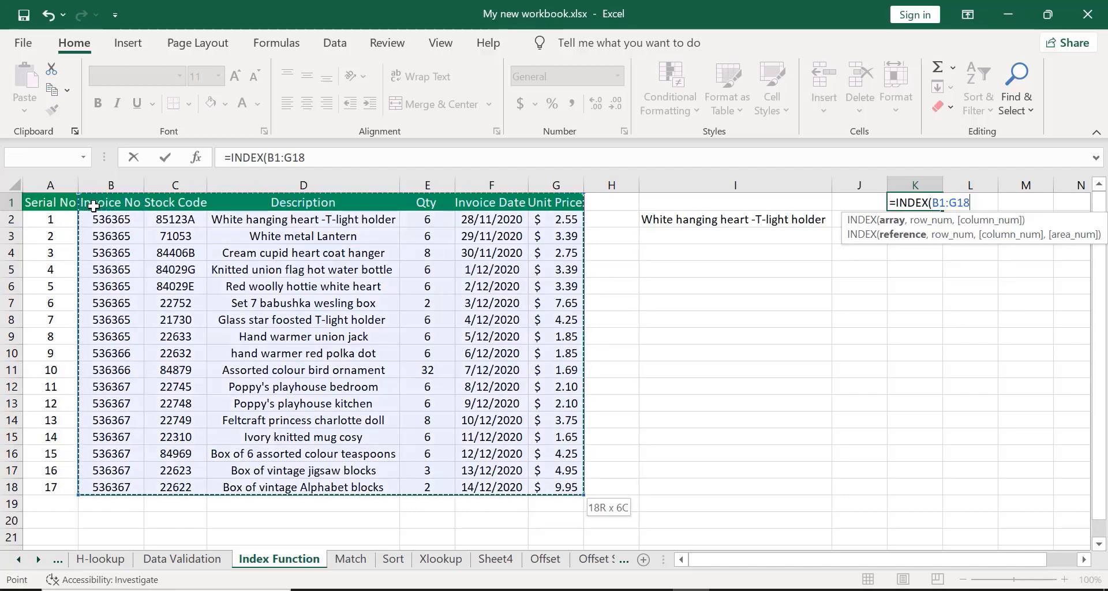
pyautogui.write(',')
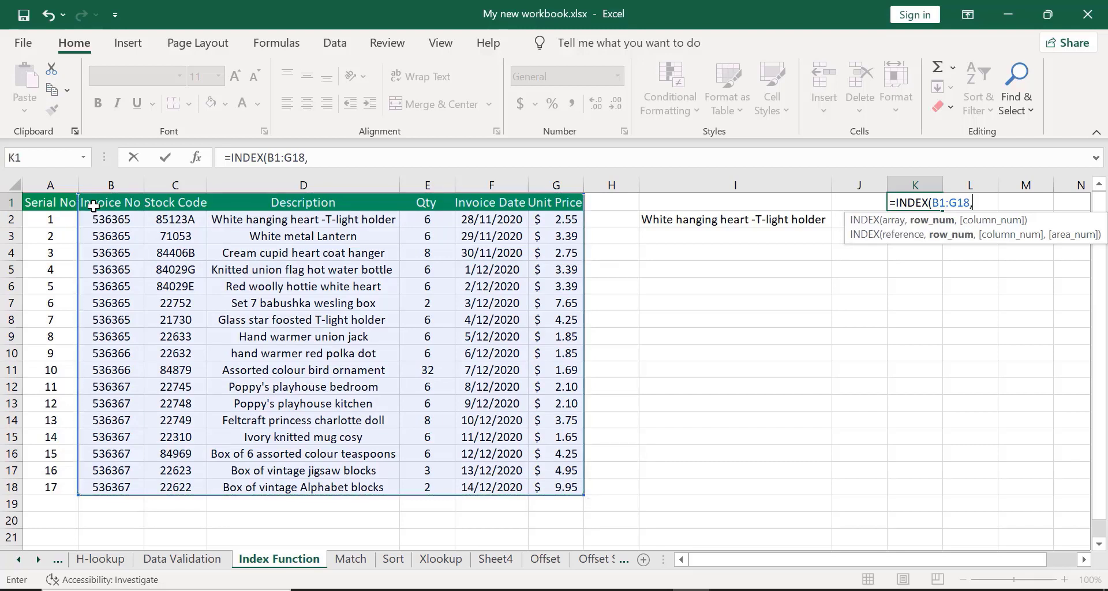
pyautogui.write('0,')
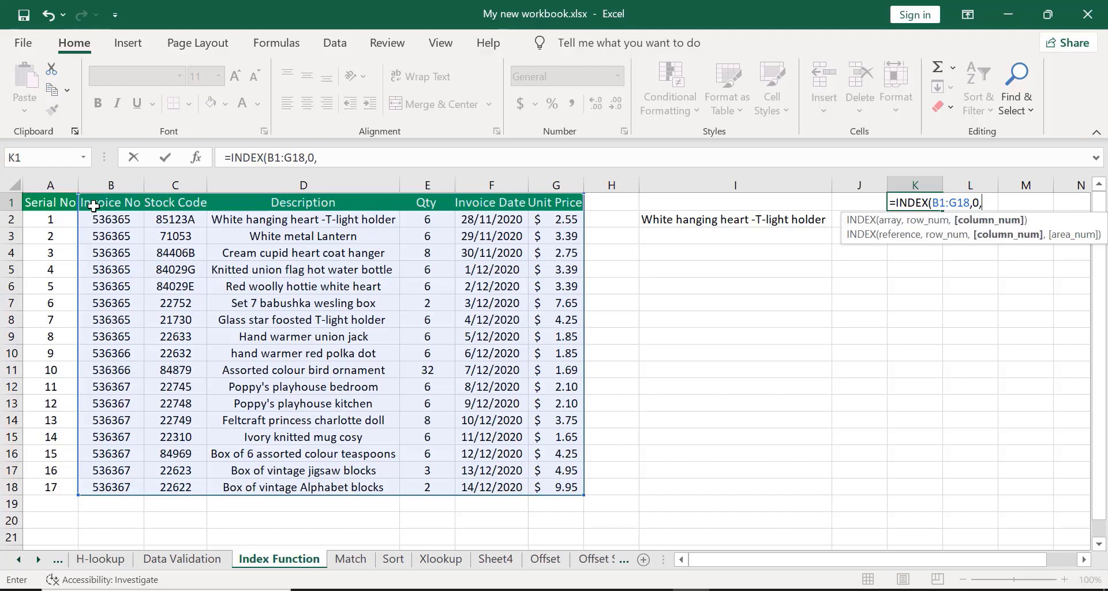
pyautogui.write('3)')
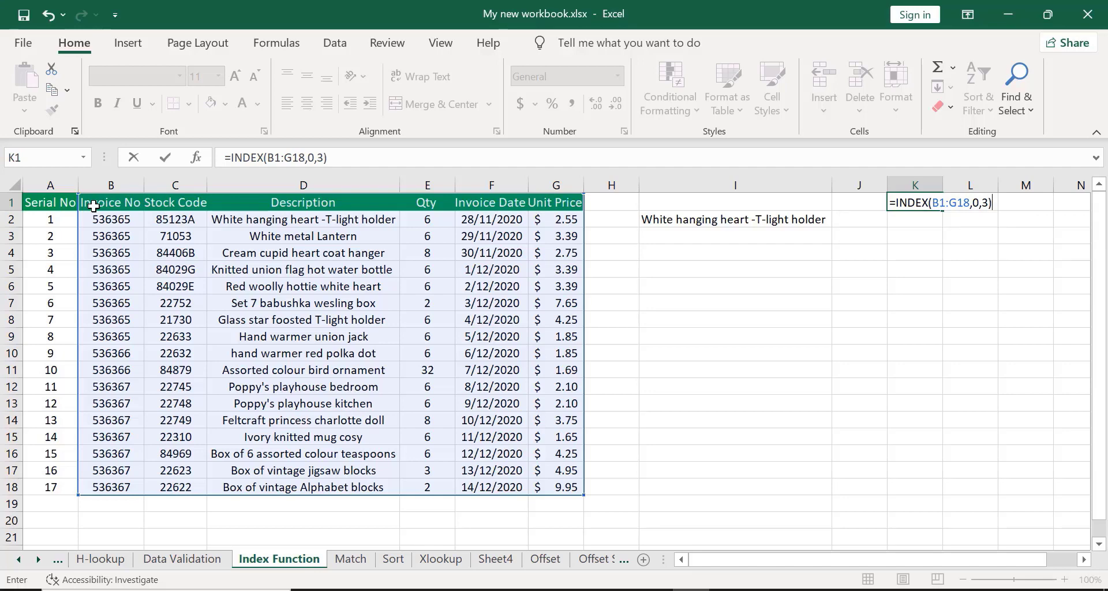
pyautogui.press('Return')
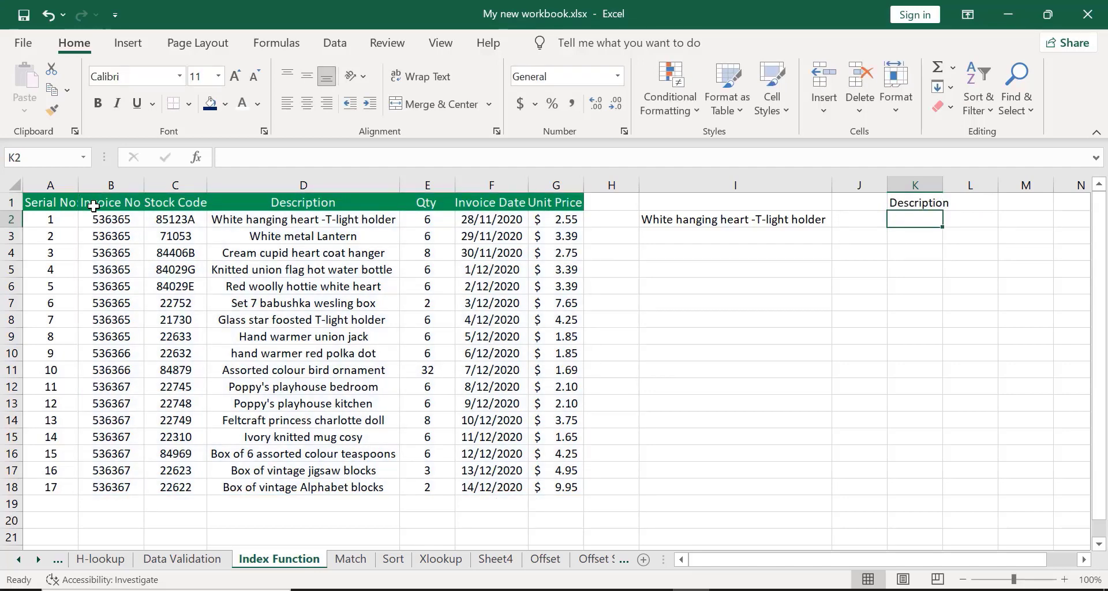
# Autofit column K's width, then undo the autofit and the K1 formula entry.
pyautogui.doubleClick(942, 184)
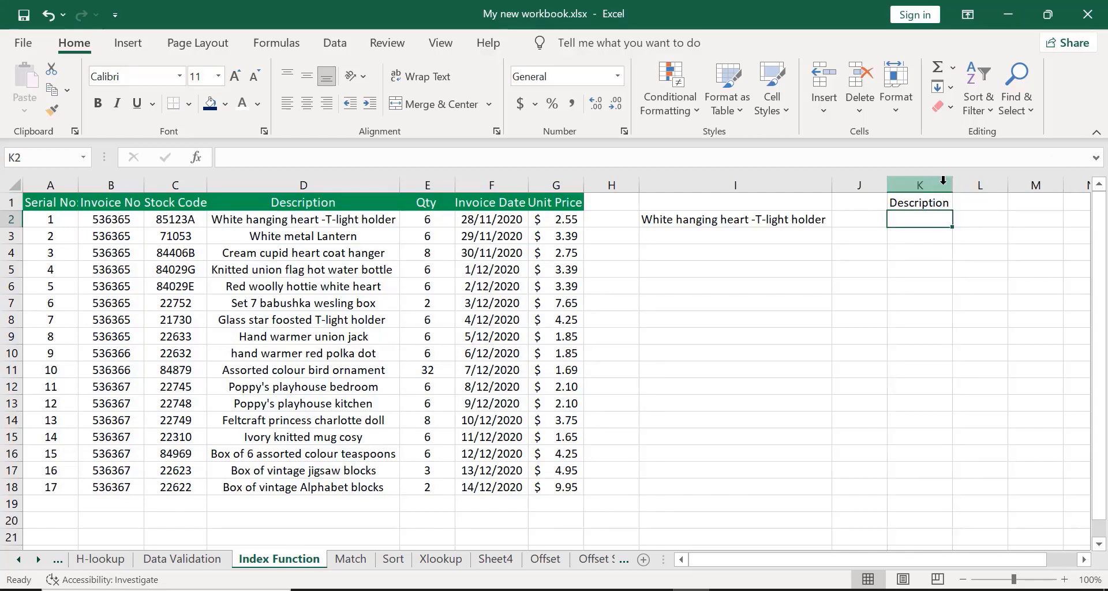
pyautogui.click(896, 203)
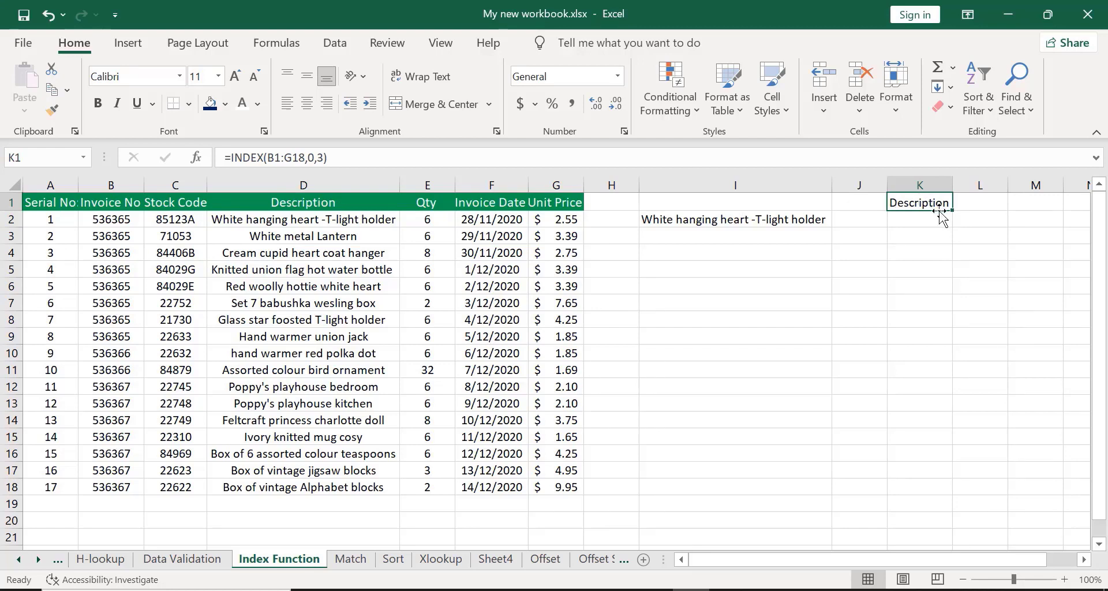
pyautogui.hotkey('ctrl', 'z')
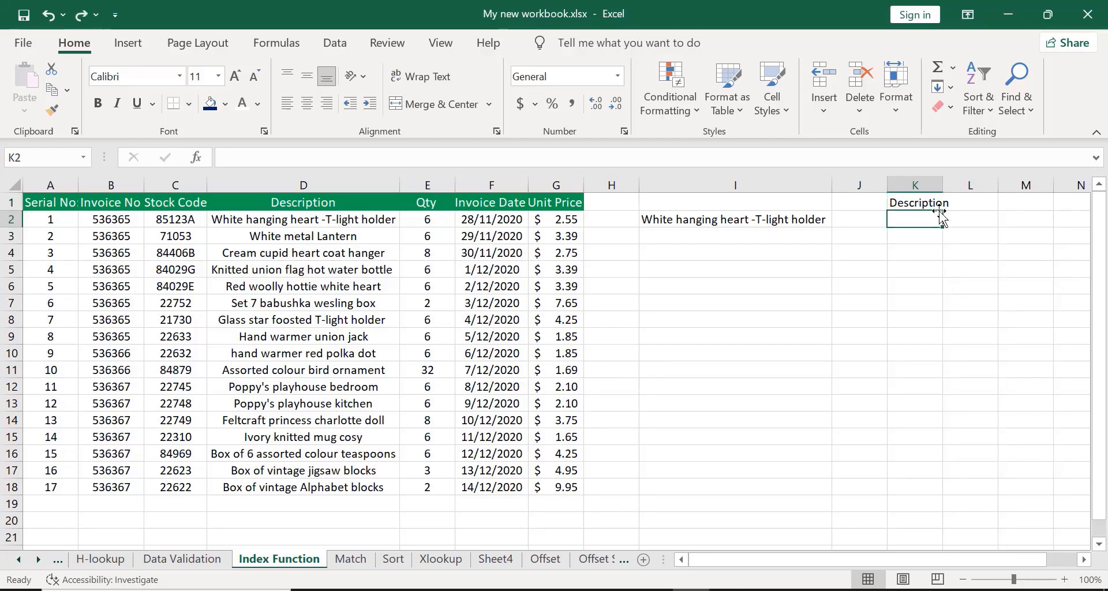
pyautogui.hotkey('ctrl', 'z')
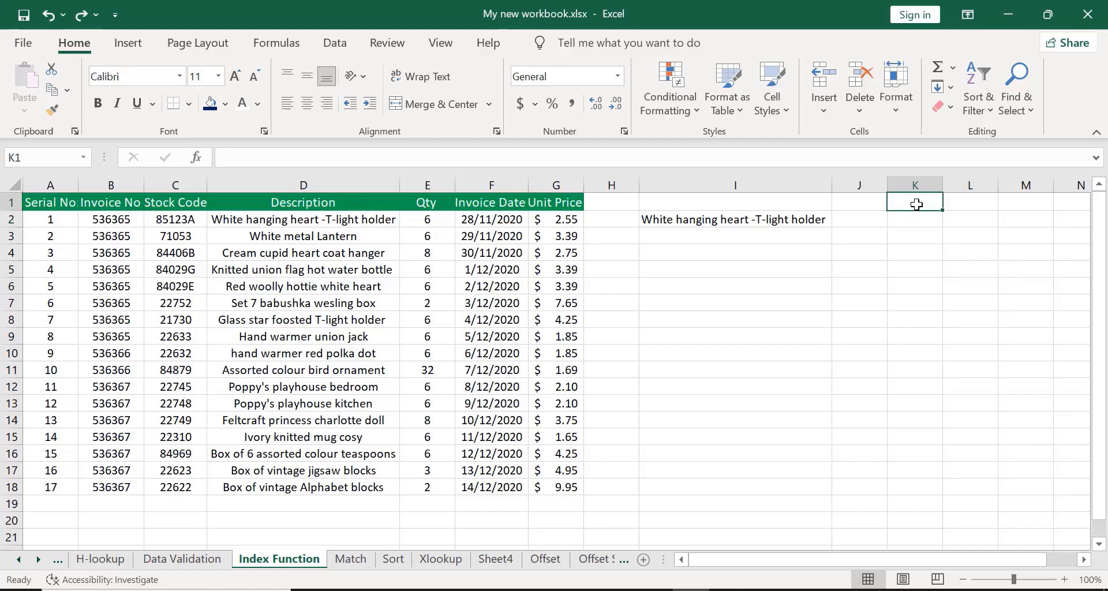
# Enter =INDEX(B1:G18,0,2) in K1 to return the second column of the invoice range.
pyautogui.write('=')
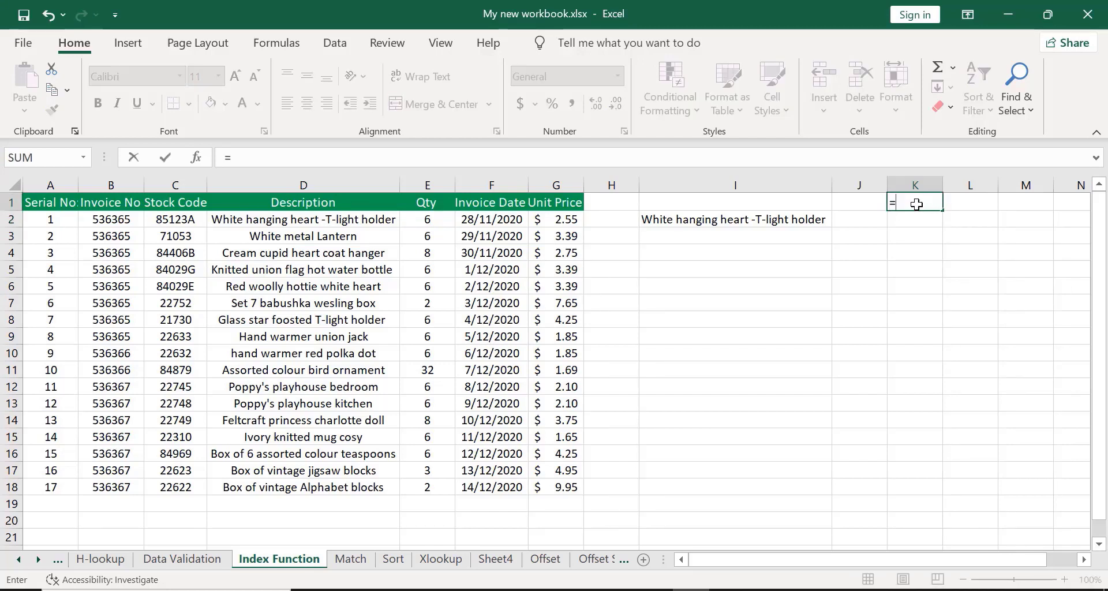
pyautogui.write('INDEX')
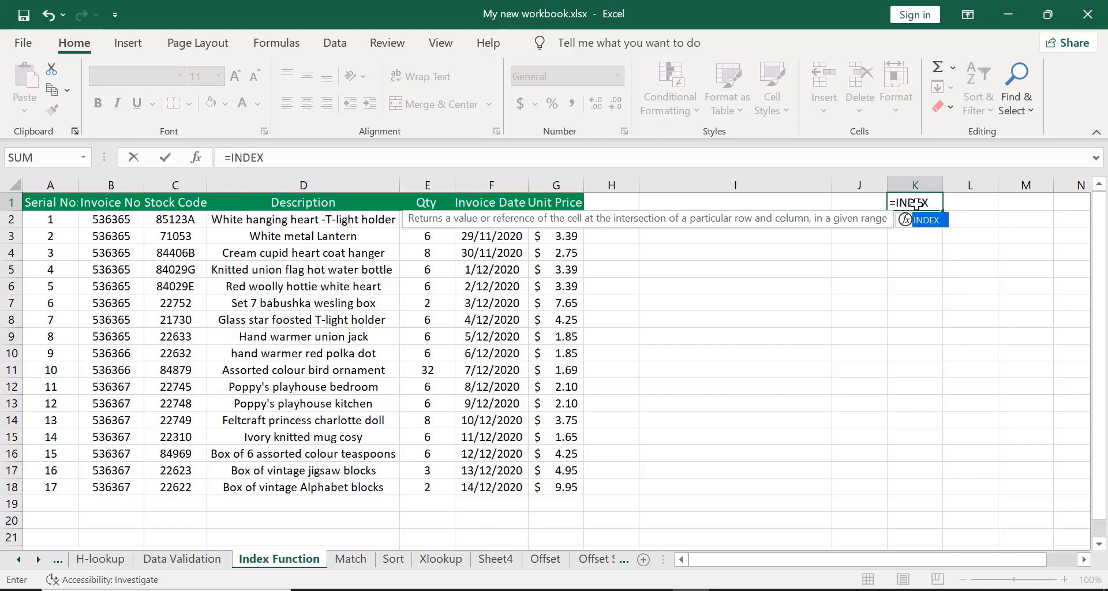
pyautogui.doubleClick(927, 220)
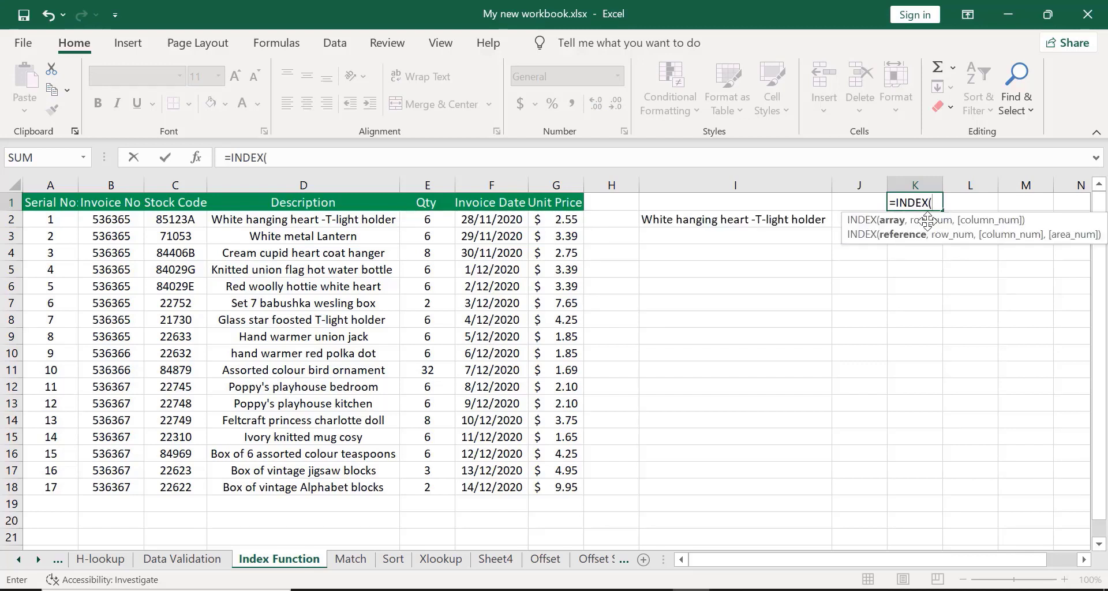
pyautogui.click(99, 202)
pyautogui.hotkey('ctrl', 'shift', 'Down')
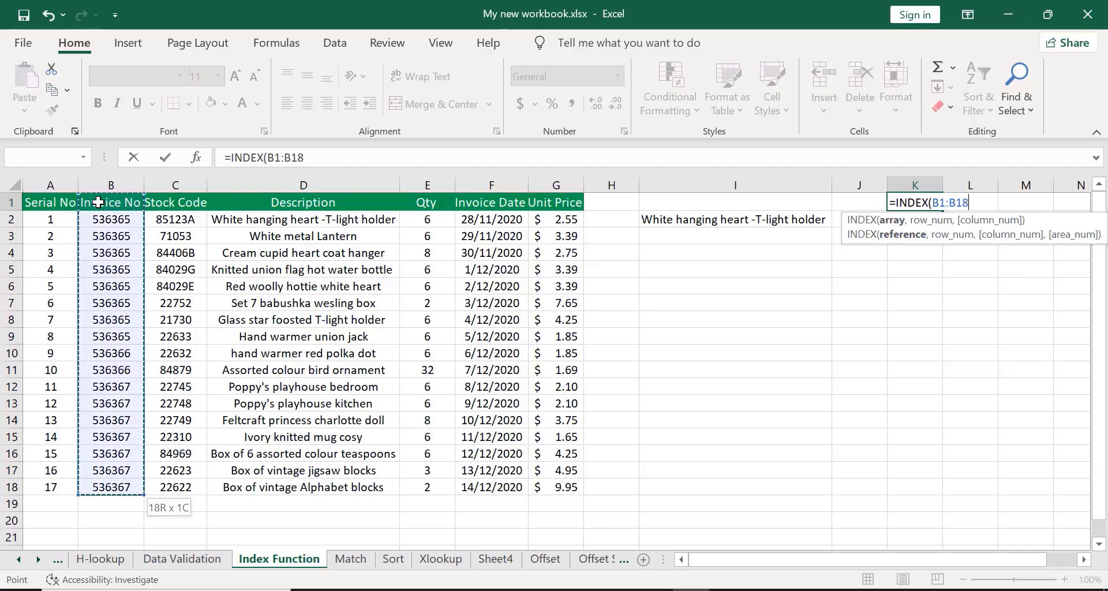
pyautogui.hotkey('ctrl', 'shift', 'Right')
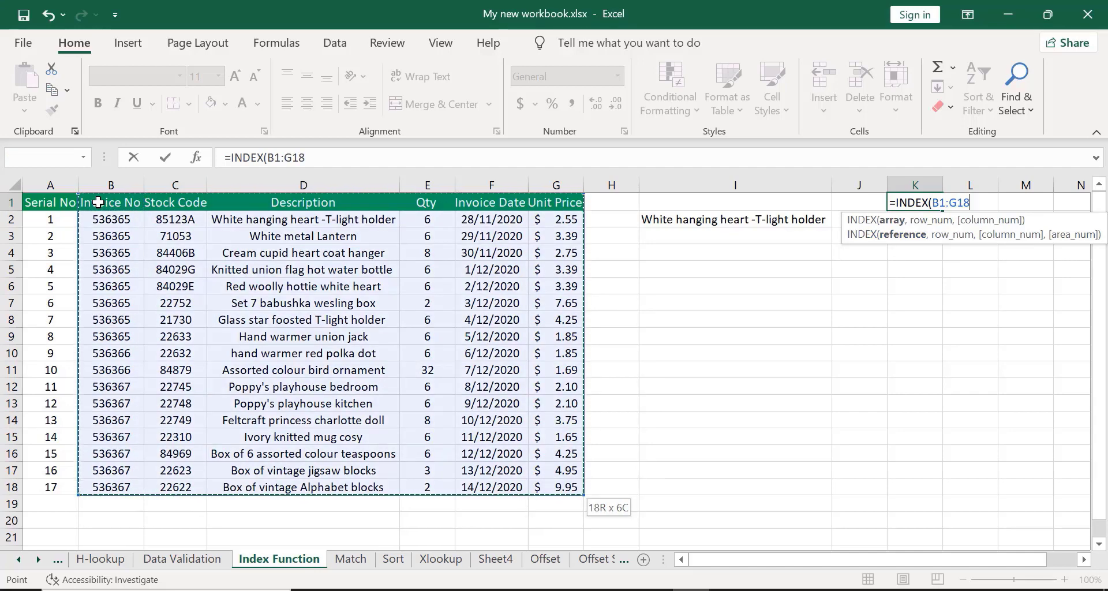
pyautogui.write(',')
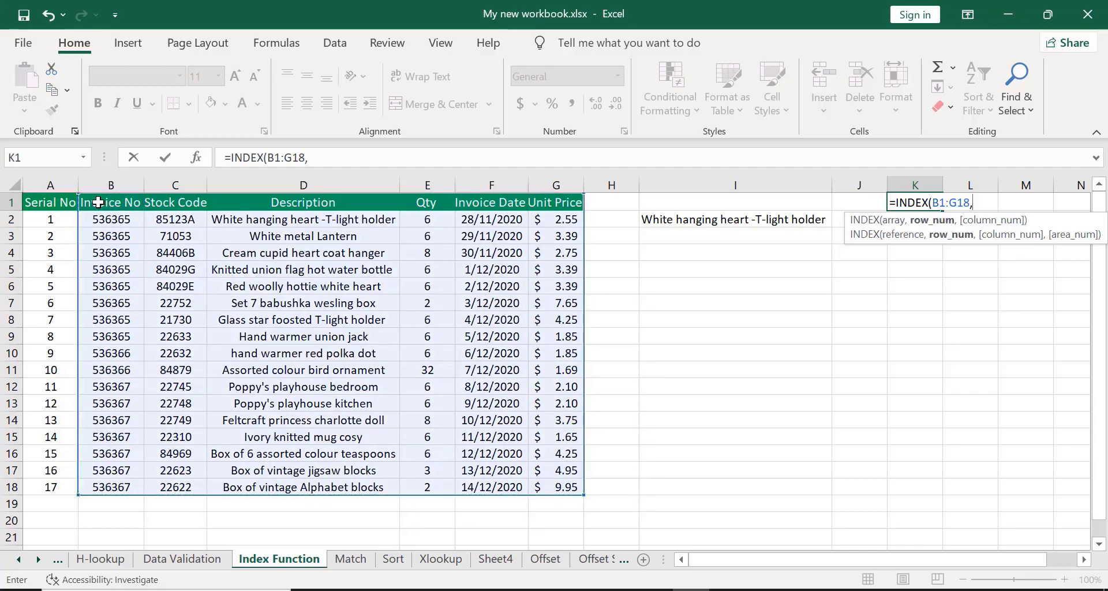
pyautogui.write('0')
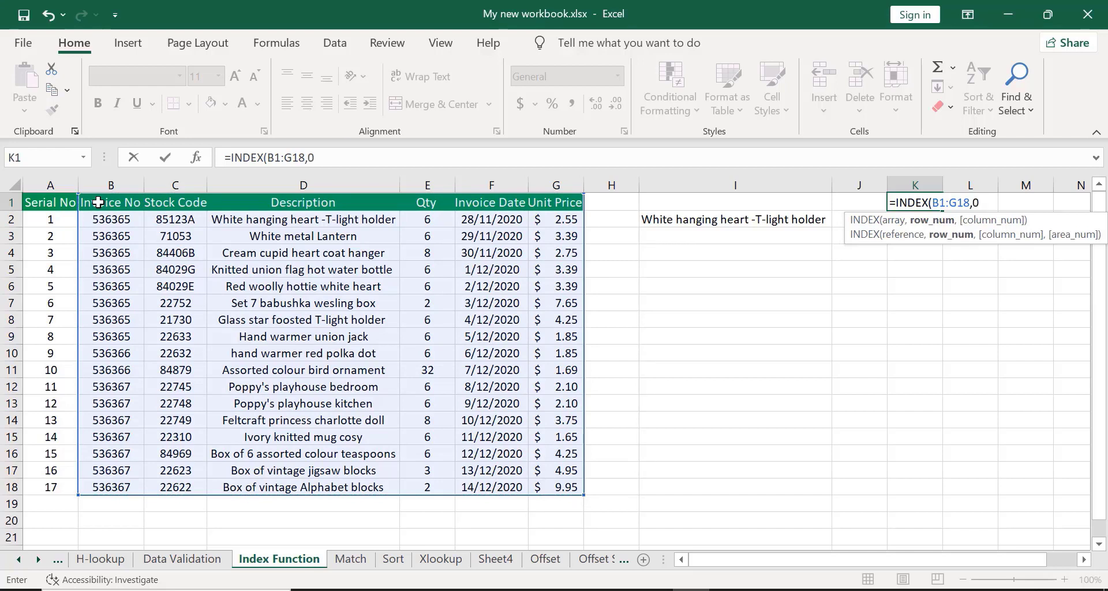
pyautogui.write(',')
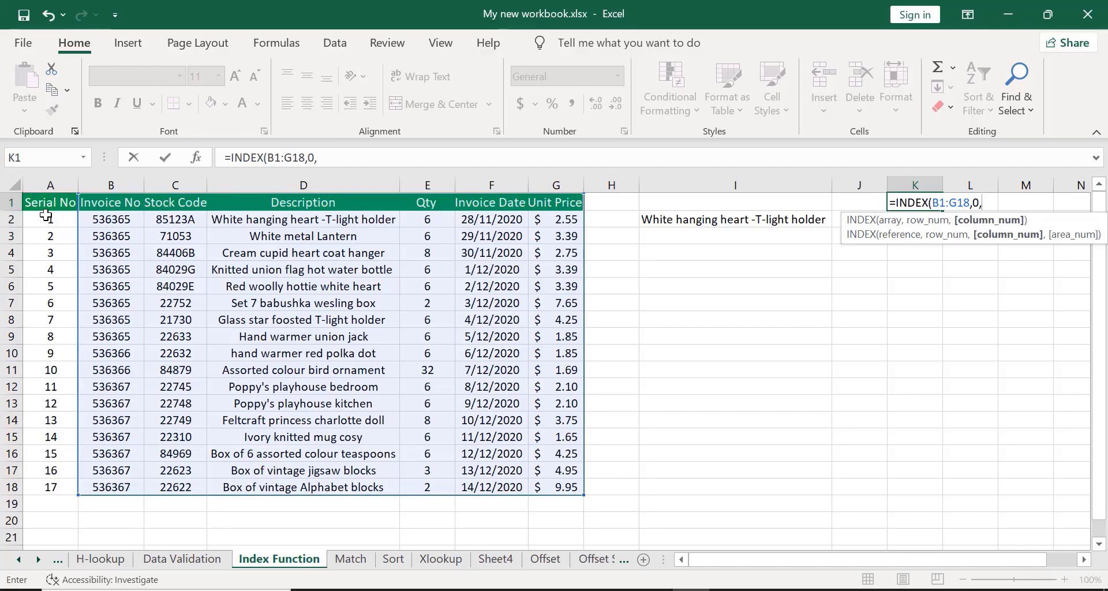
pyautogui.write('2)')
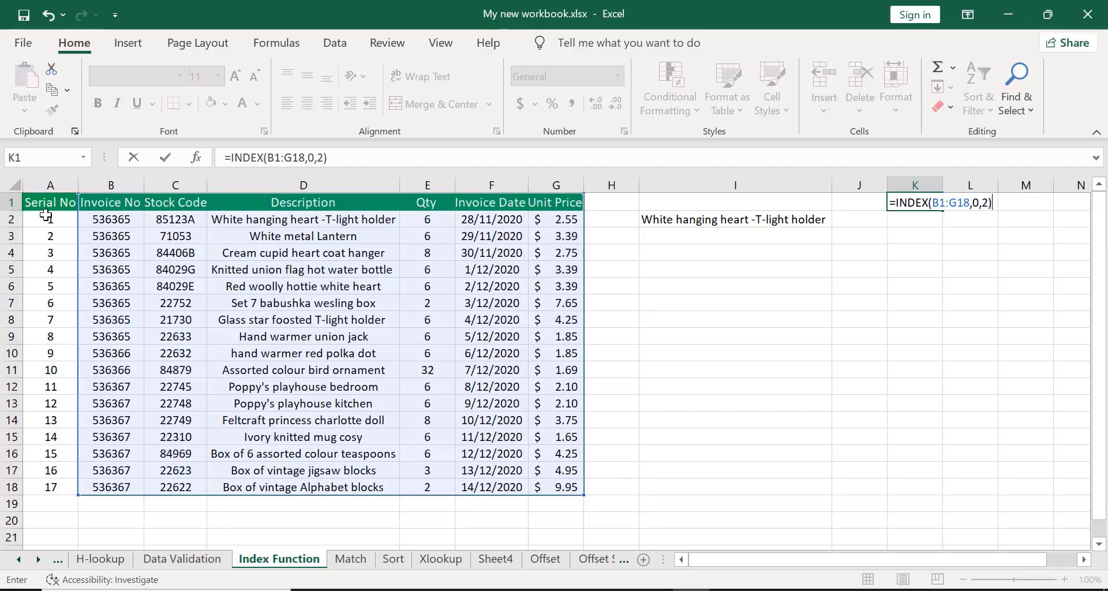
pyautogui.press('Return')
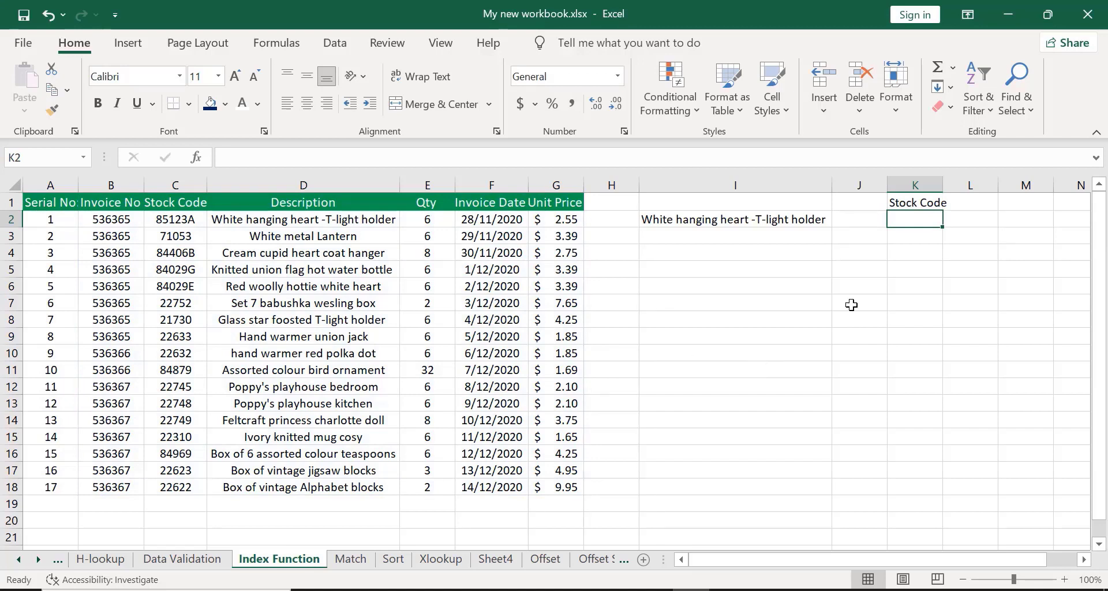
# Autofit column K and fill the K1 formula down to K18.
pyautogui.doubleClick(942, 185)
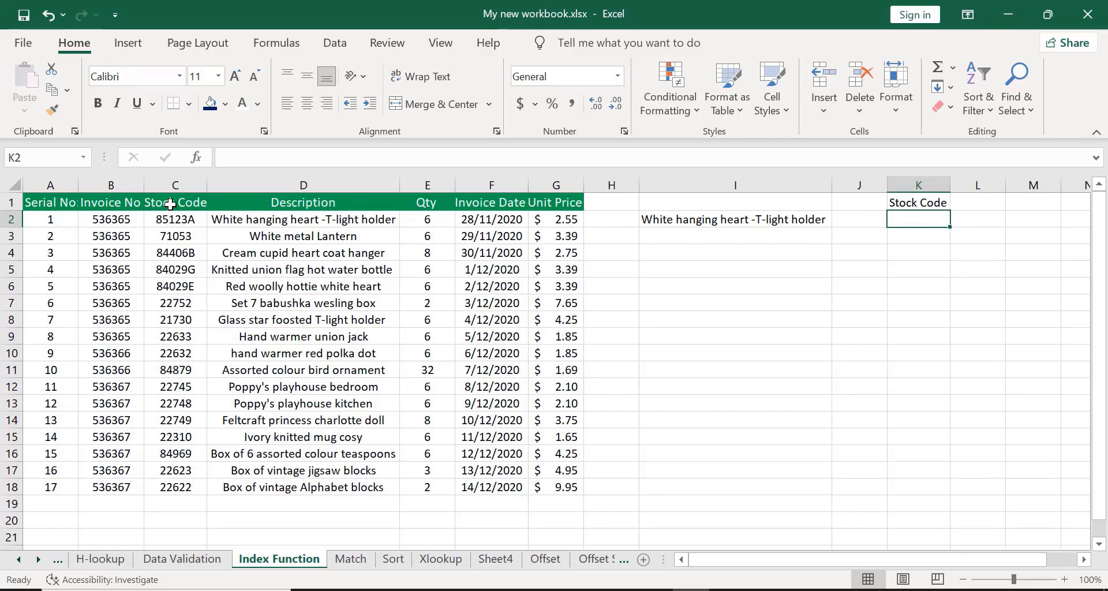
pyautogui.click(903, 202)
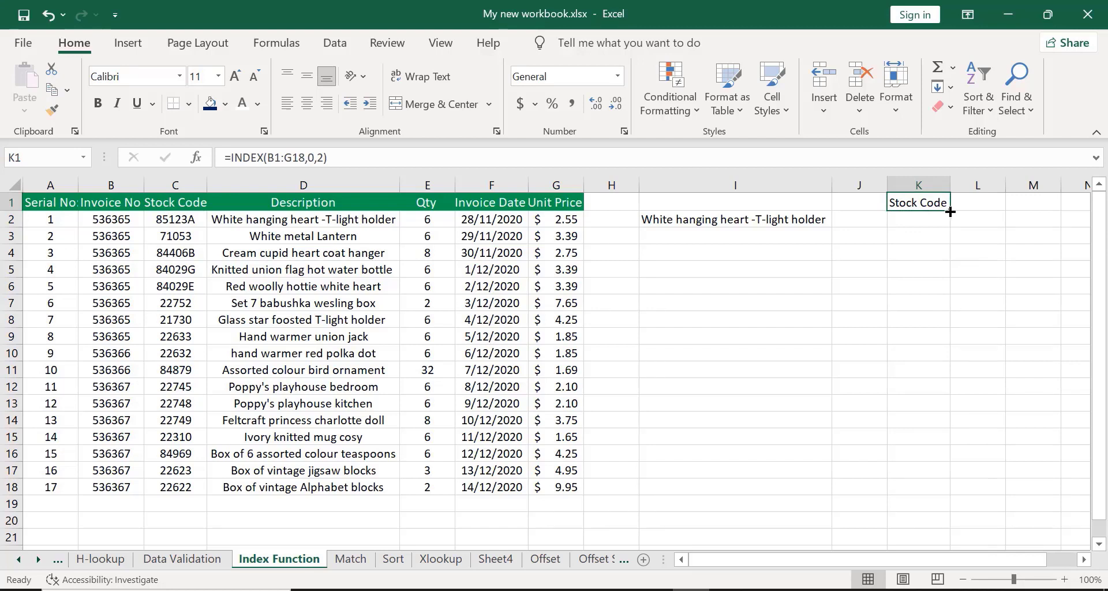
pyautogui.moveTo(951, 212); pyautogui.dragTo(951, 489)
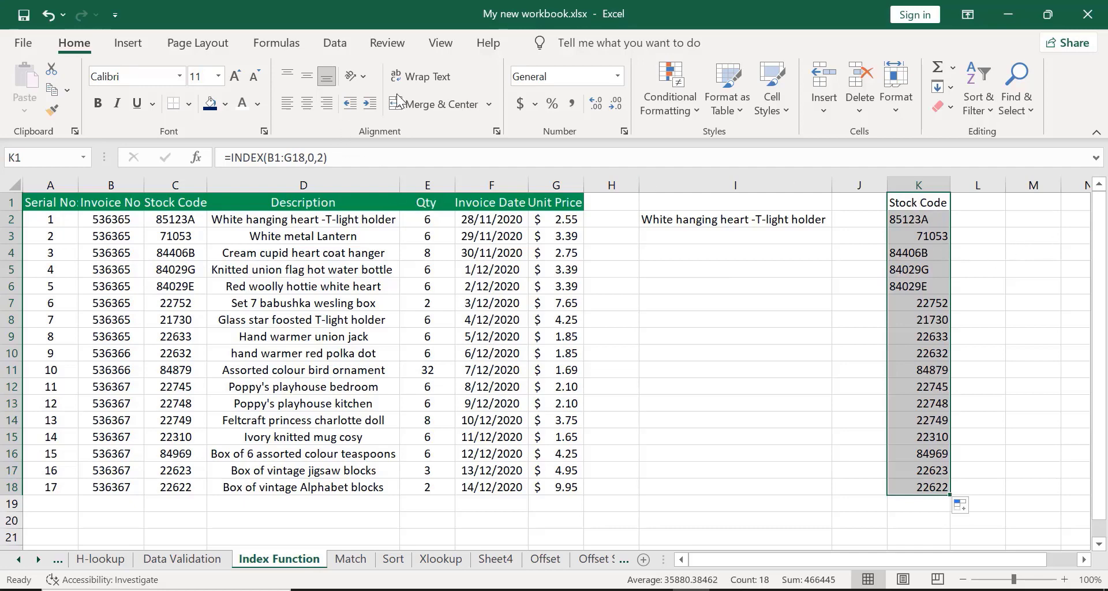
# Center-align the stock code results in column K.
pyautogui.click(904, 197)
pyautogui.click(308, 108)
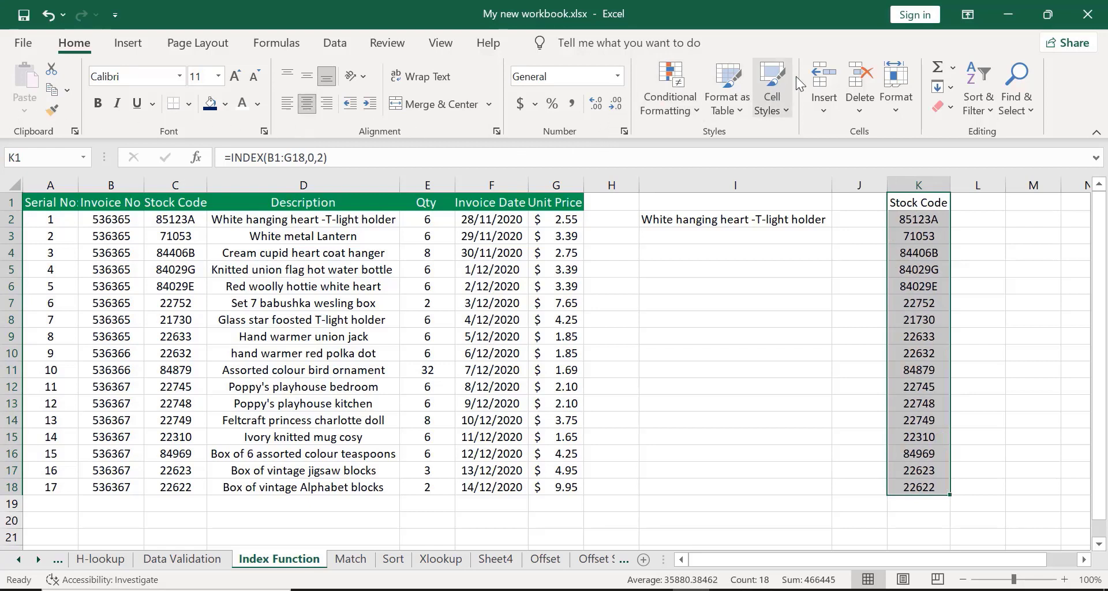
pyautogui.click(815, 30)
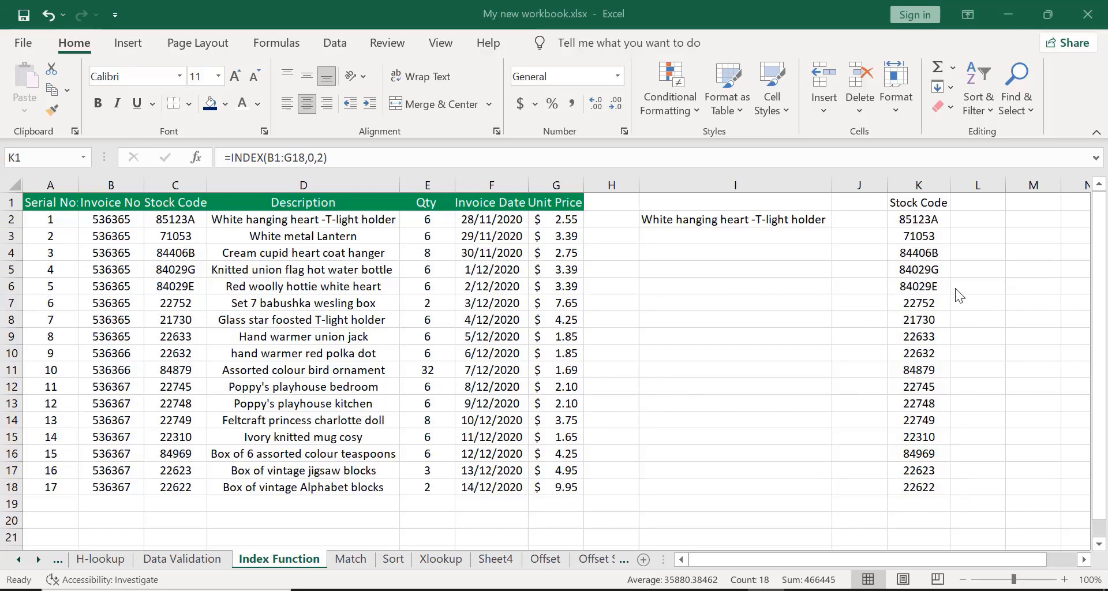
pyautogui.hotkey('ctrl', 'z')
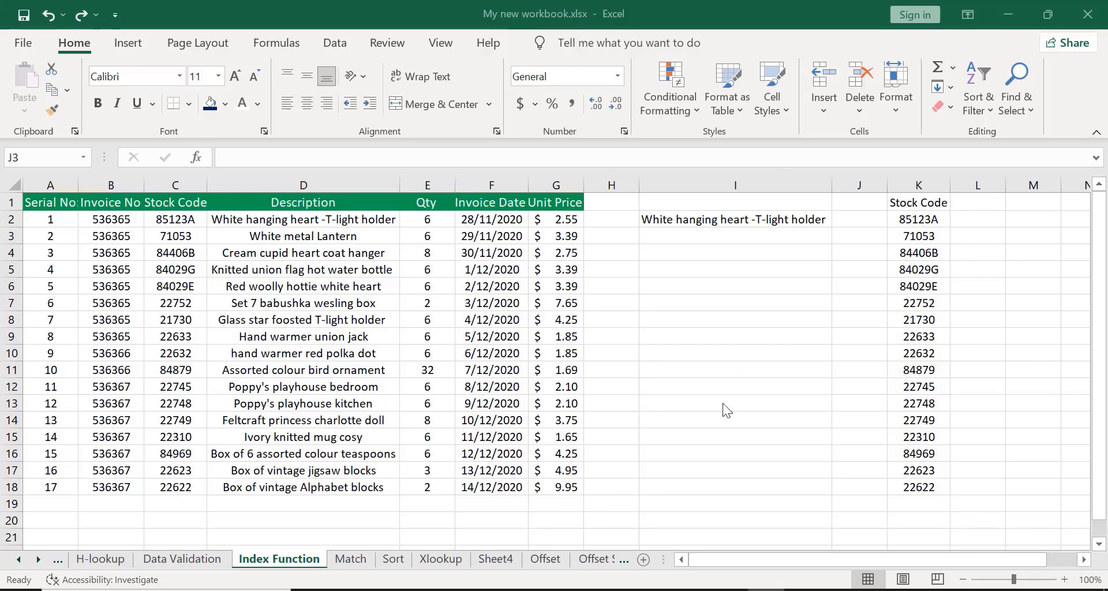
pyautogui.click(688, 489)
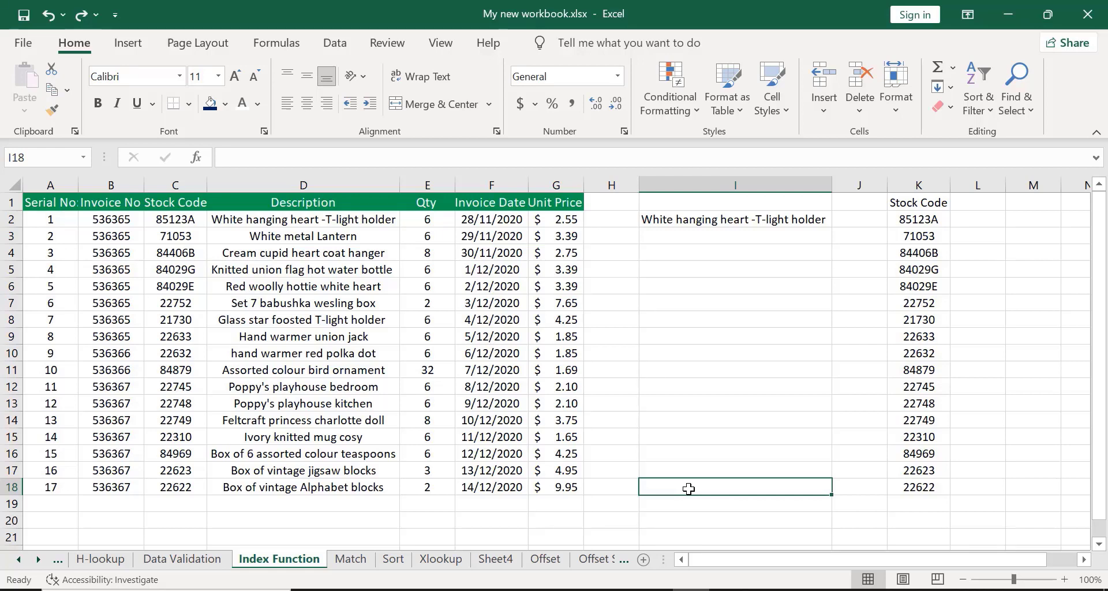
pyautogui.click(610, 515)
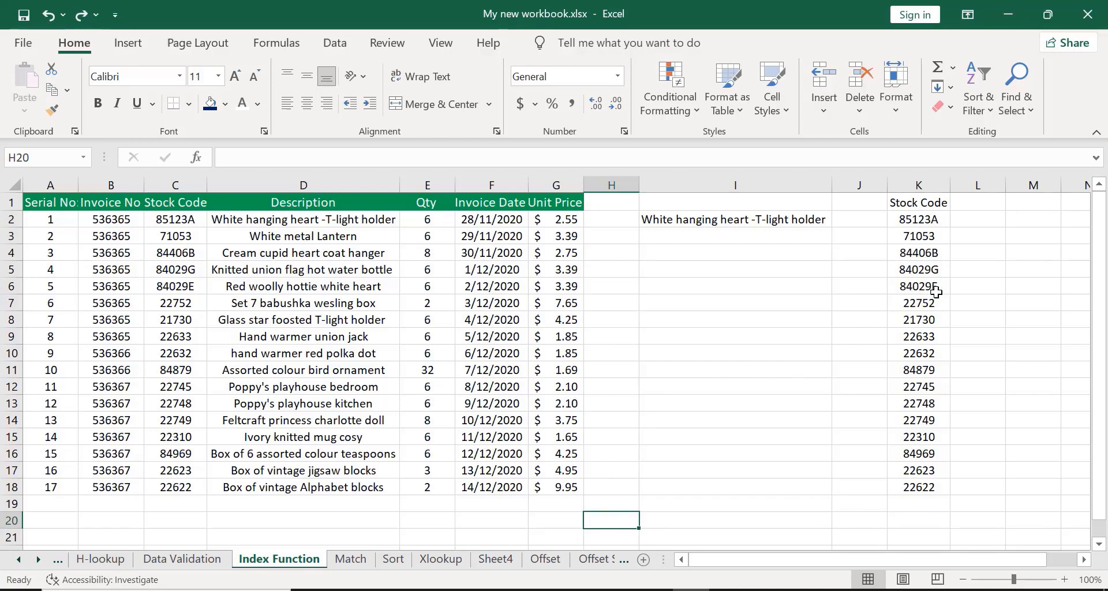
# Enter =INDEX(B1:G18,4,1) in L3 to return the fourth row's first column value.
pyautogui.click(968, 236)
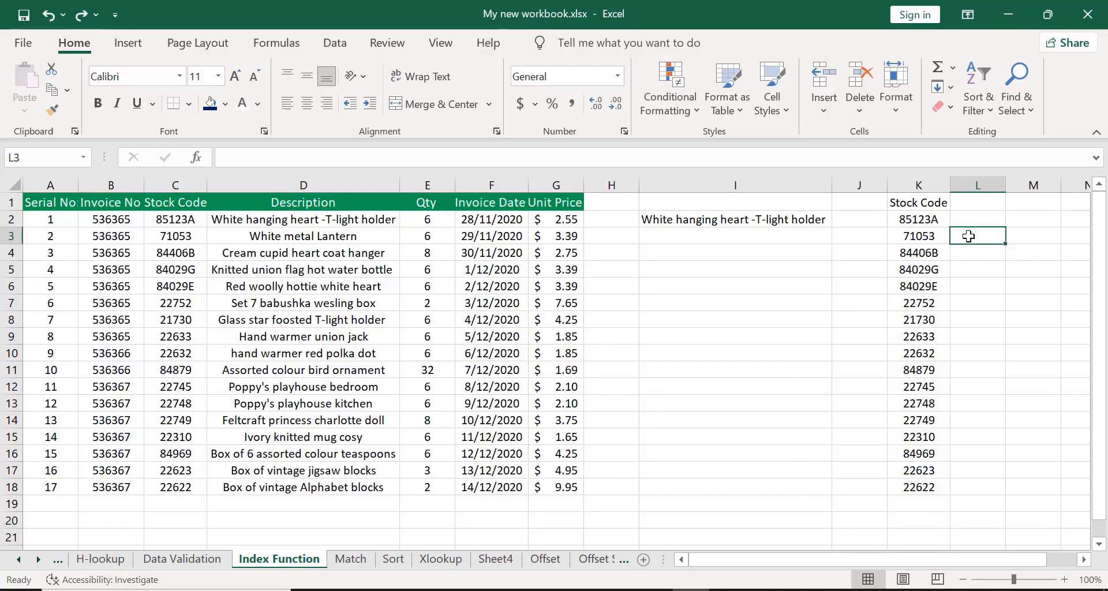
pyautogui.write('=')
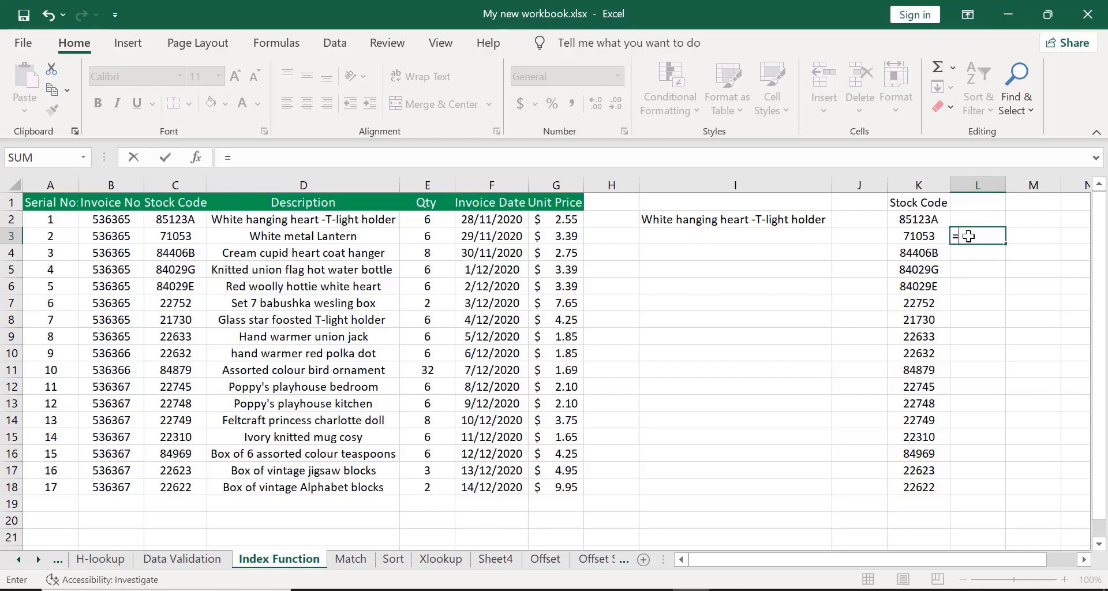
pyautogui.write('INDEX')
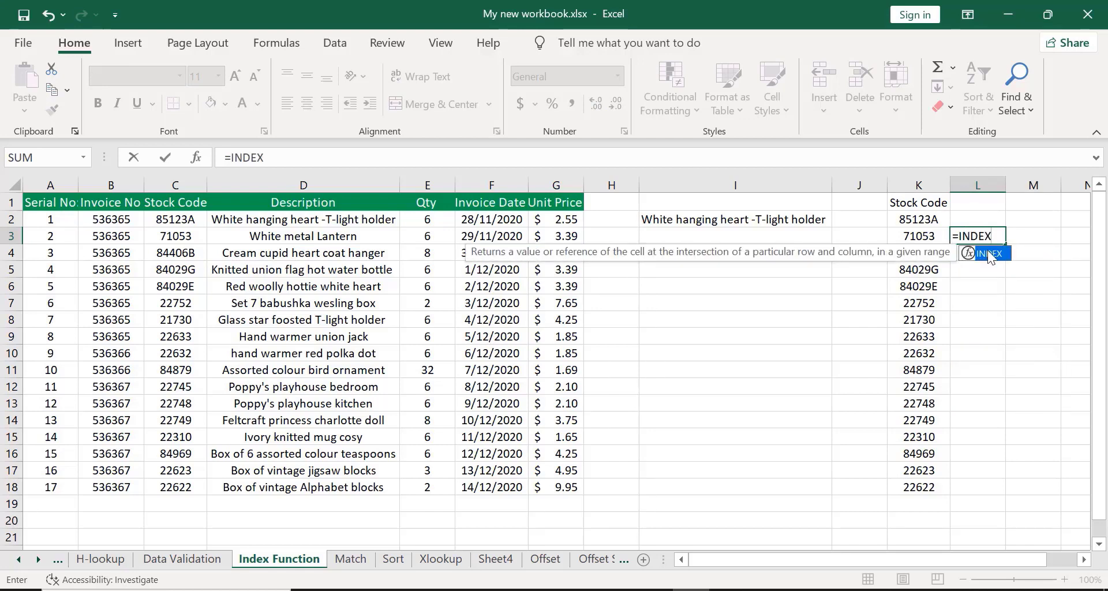
pyautogui.doubleClick(988, 251)
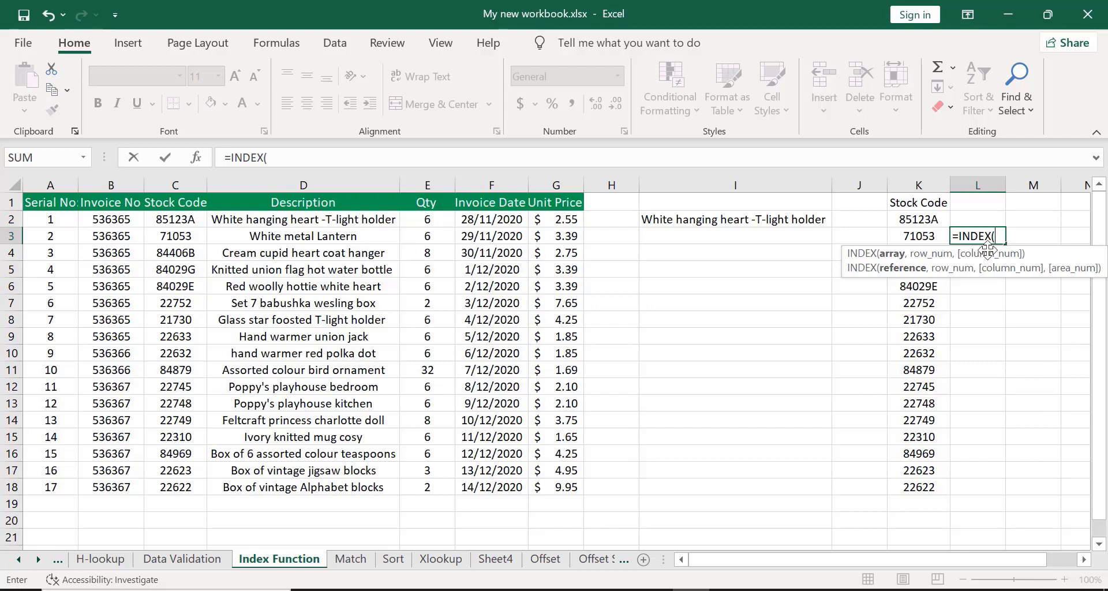
pyautogui.click(91, 201)
pyautogui.hotkey('ctrl', 'shift', 'Down')
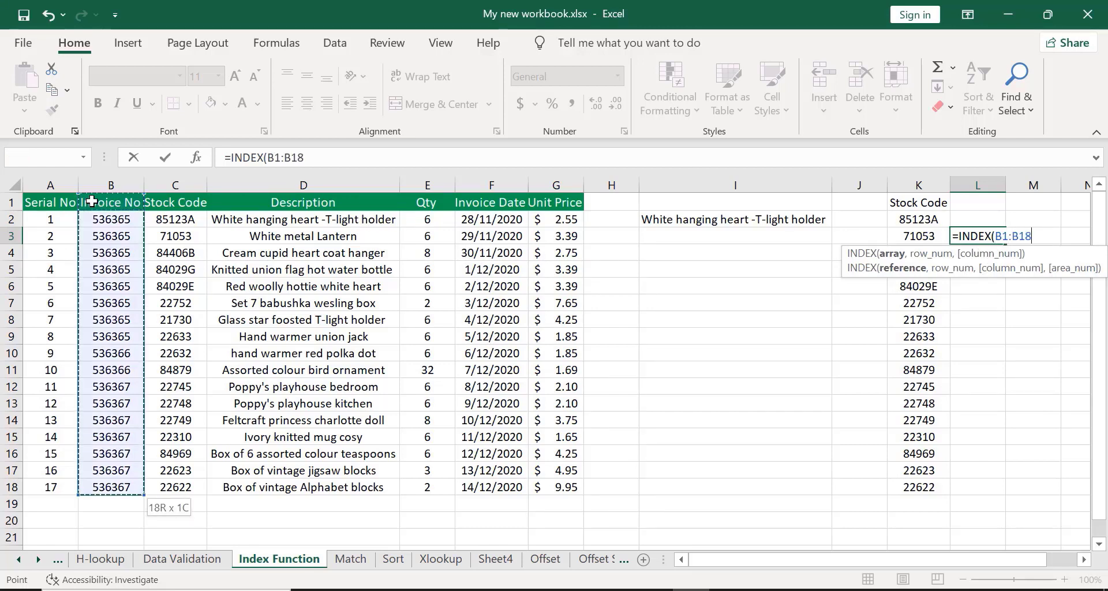
pyautogui.hotkey('ctrl', 'shift', 'Right')
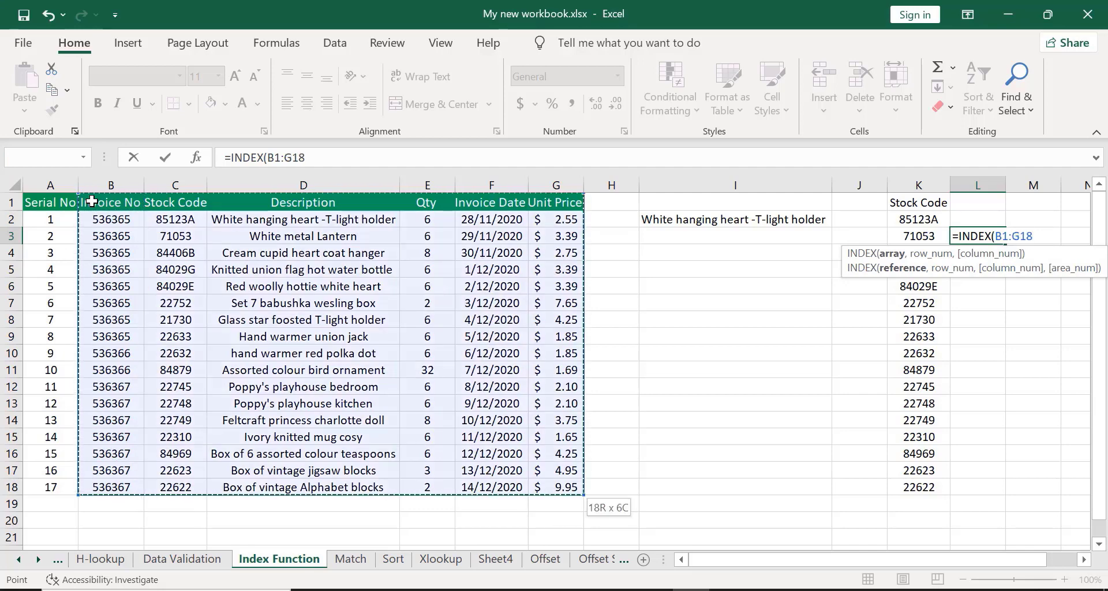
pyautogui.write(',')
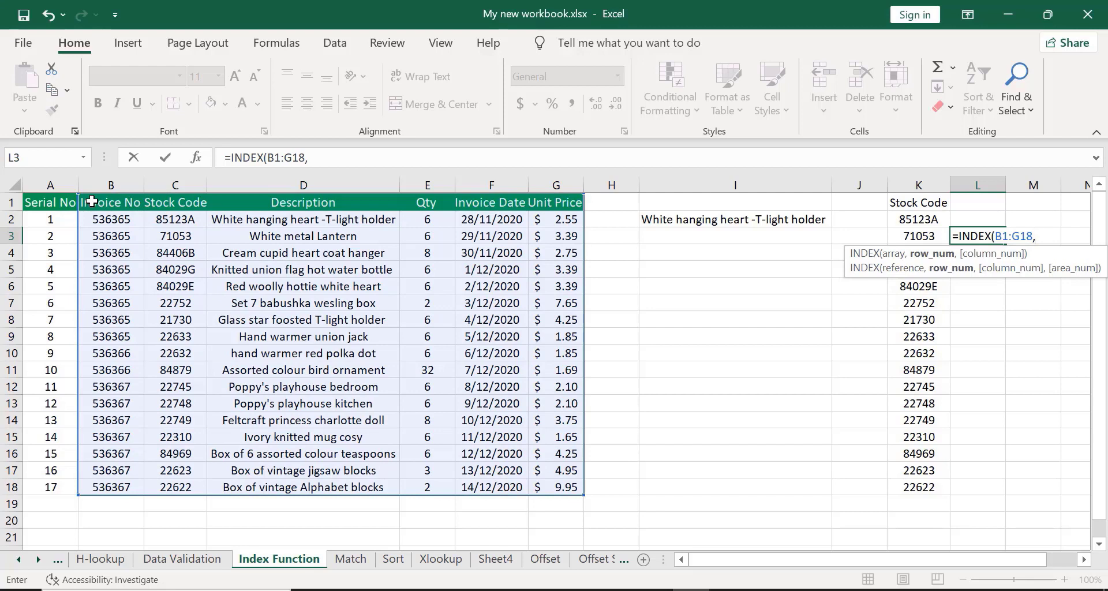
pyautogui.write('4,1')
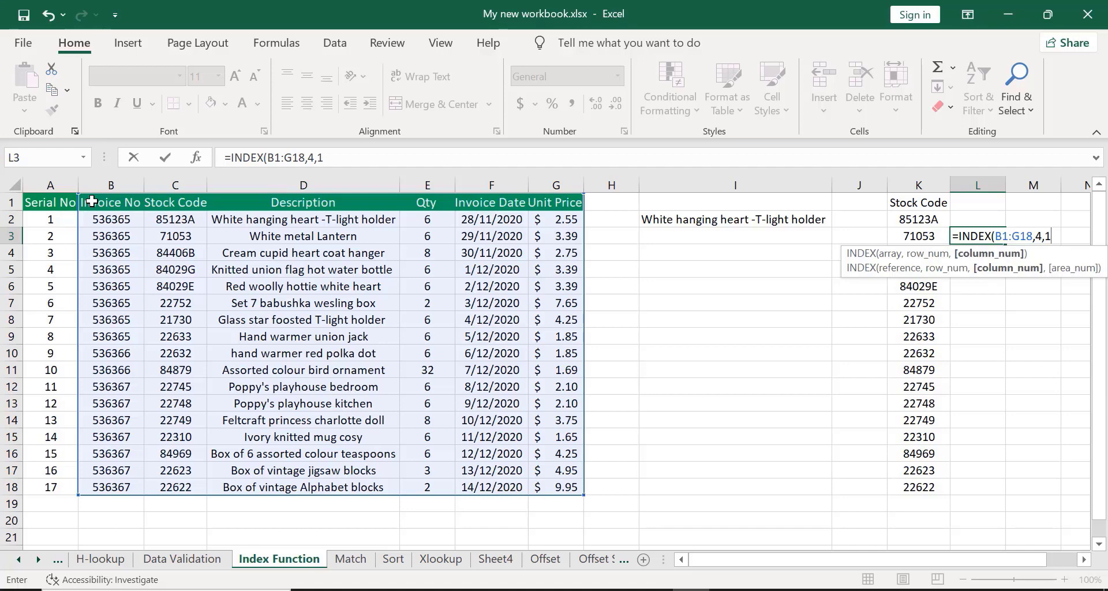
pyautogui.press('Return')
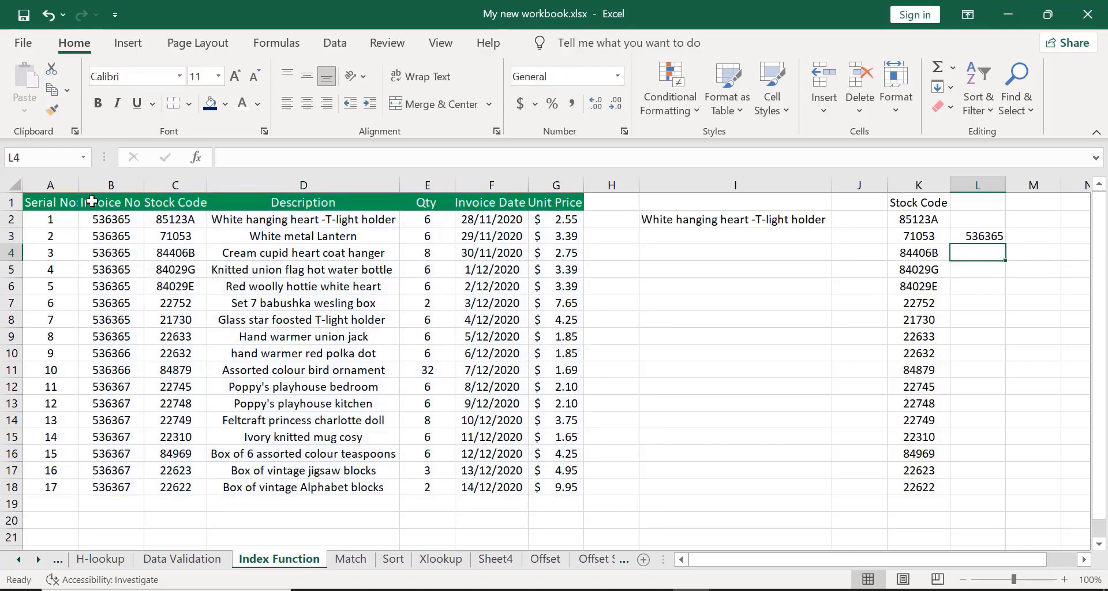
# Fill the L3 formula across to Q3 and autofit column N to show the full description.
pyautogui.click(963, 233)
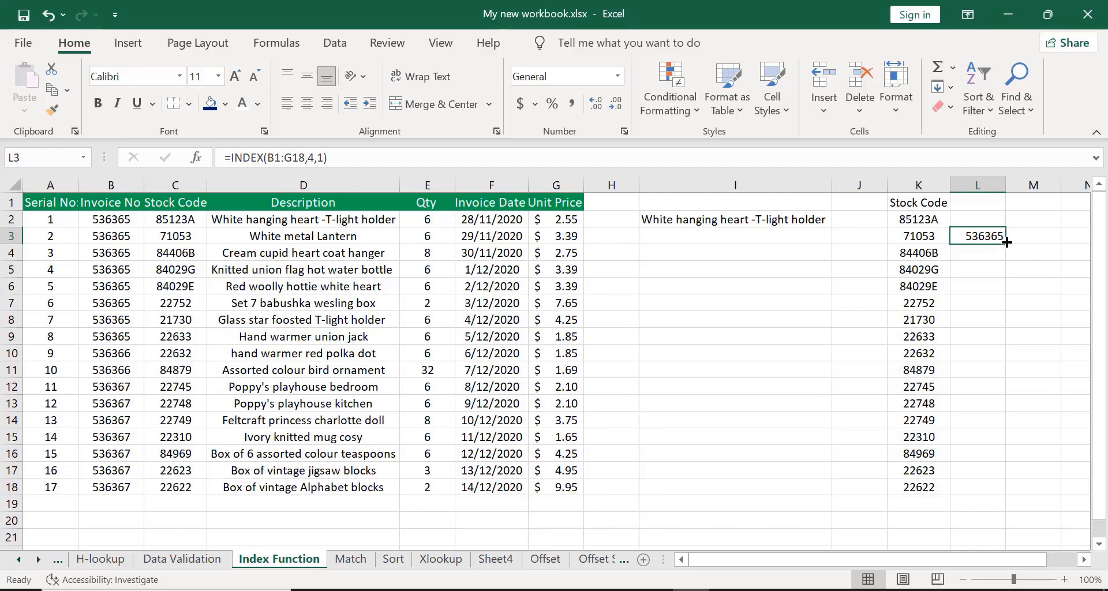
pyautogui.moveTo(1007, 244); pyautogui.dragTo(500, 252)
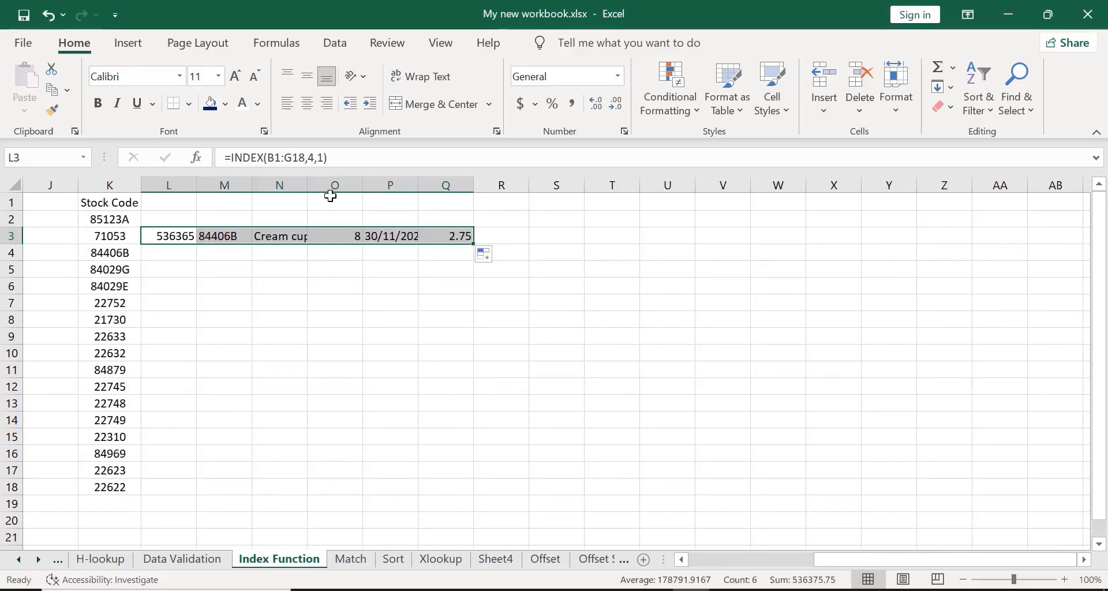
pyautogui.doubleClick(307, 189)
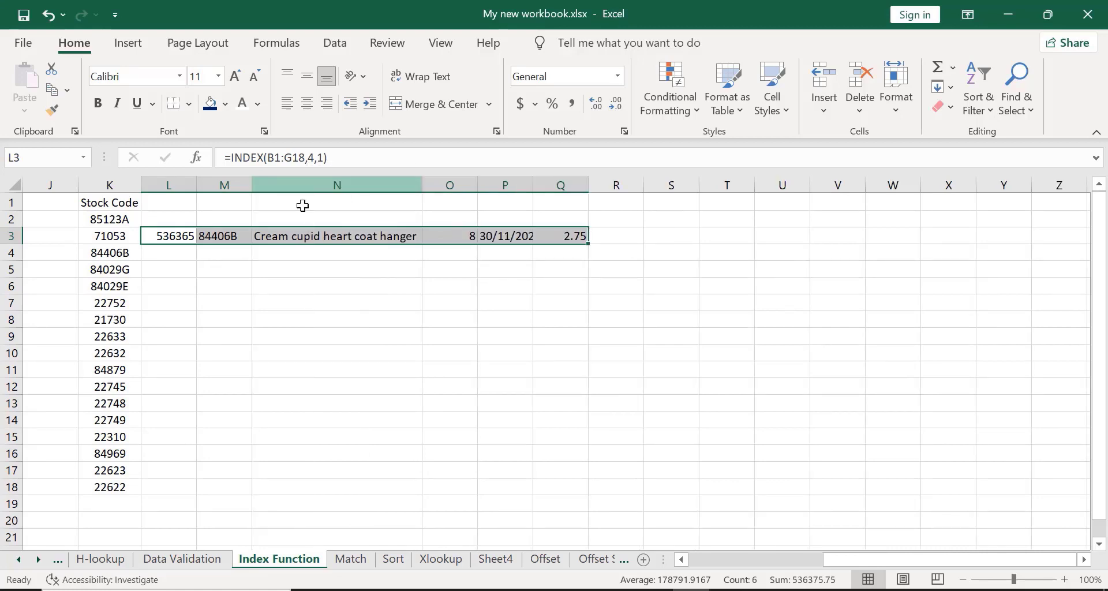
# Widen column P so the invoice date shows in full.
pyautogui.moveTo(843, 559); pyautogui.dragTo(664, 590)
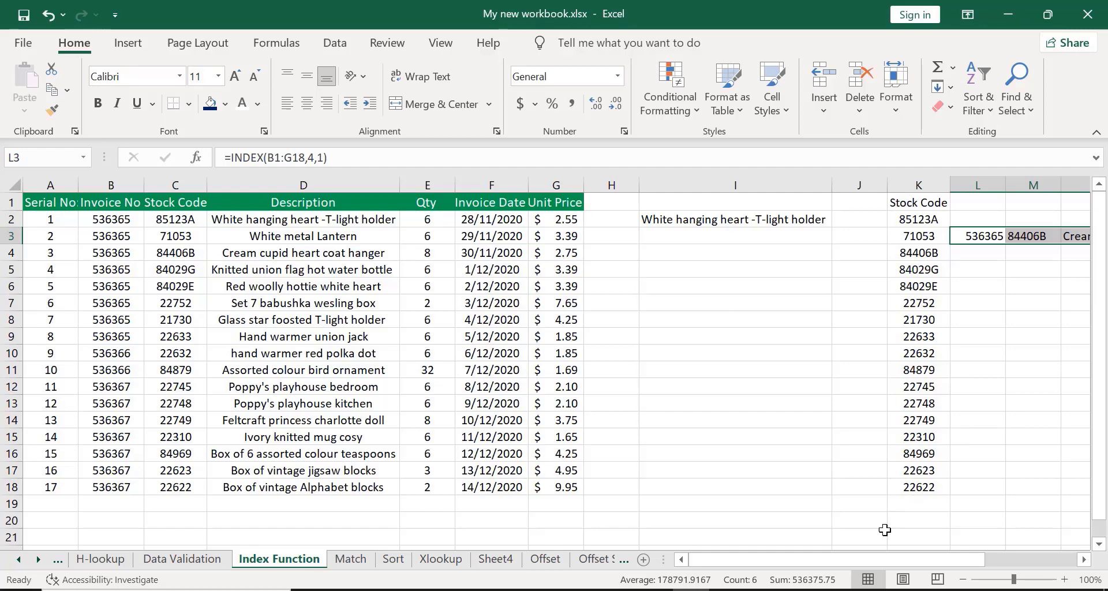
pyautogui.moveTo(876, 555); pyautogui.dragTo(970, 553)
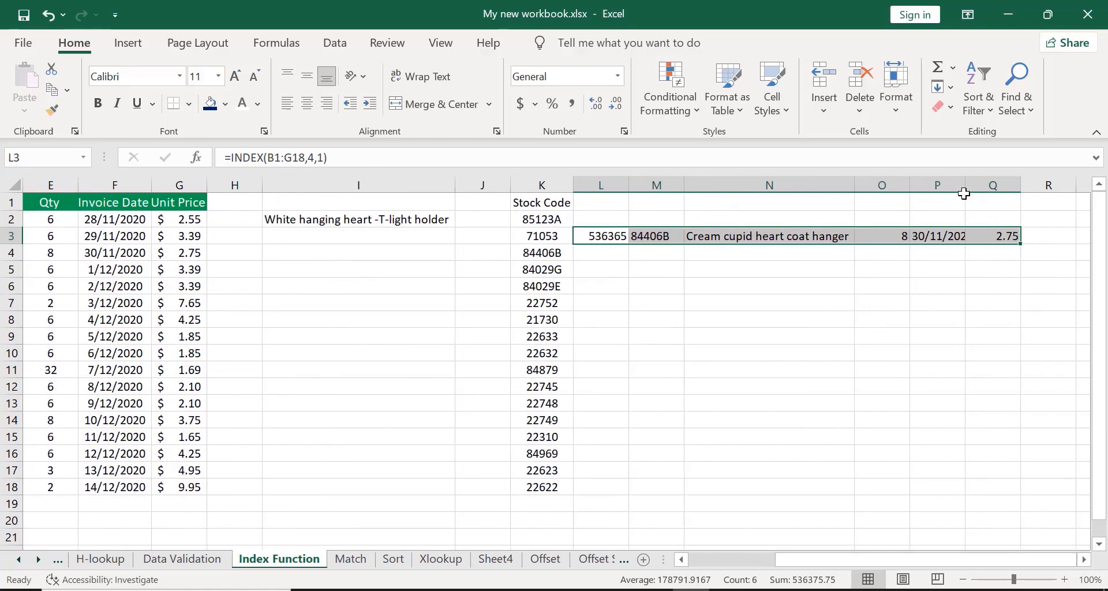
pyautogui.moveTo(965, 191); pyautogui.dragTo(975, 192)
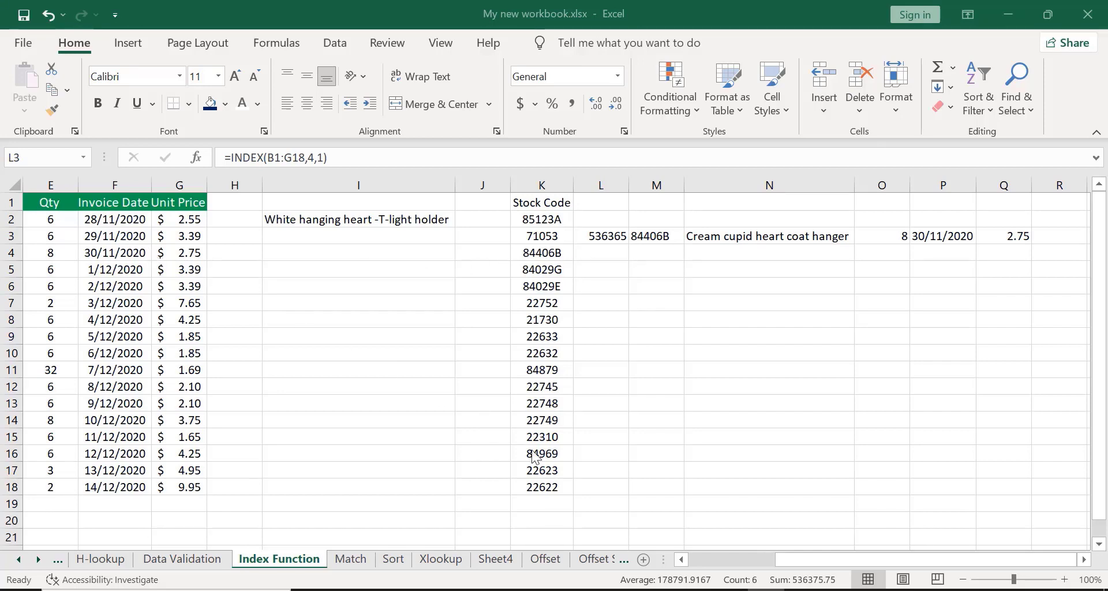
pyautogui.click(753, 560)
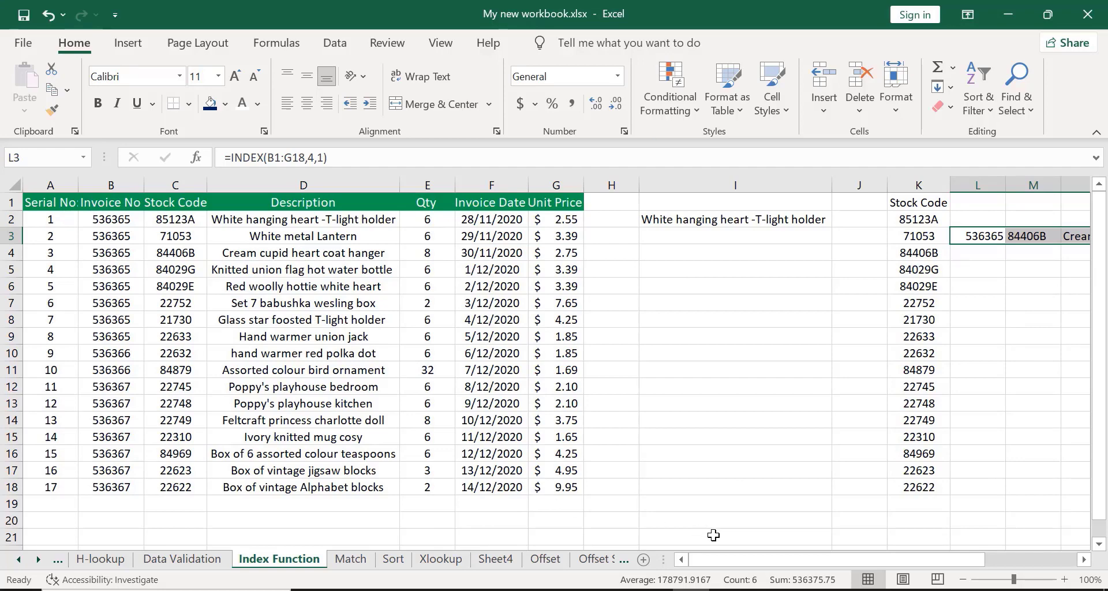
pyautogui.moveTo(749, 559); pyautogui.dragTo(849, 559)
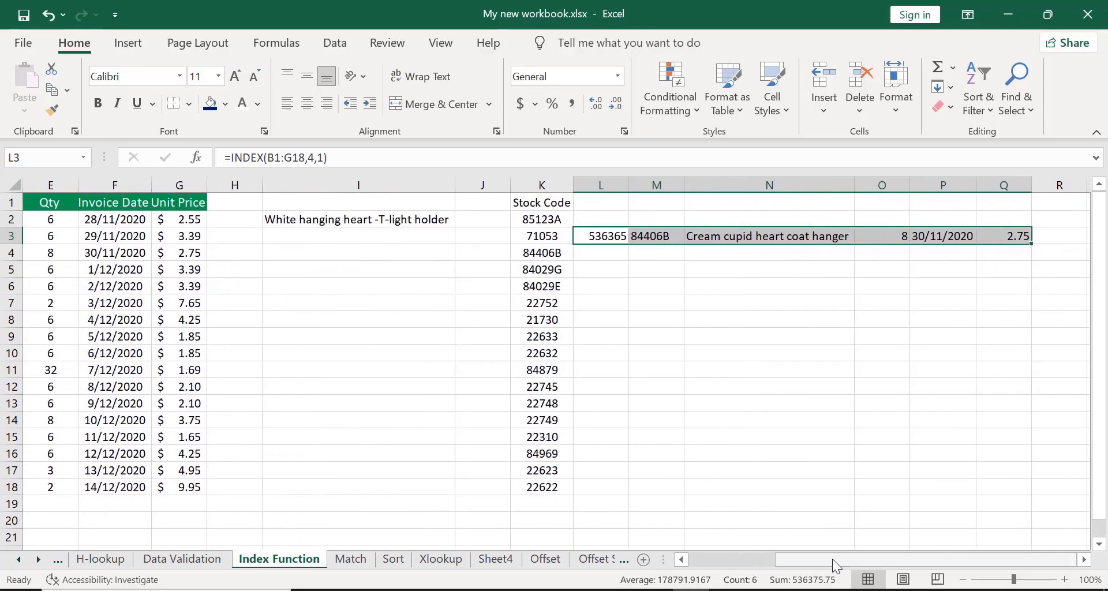
pyautogui.click(814, 40)
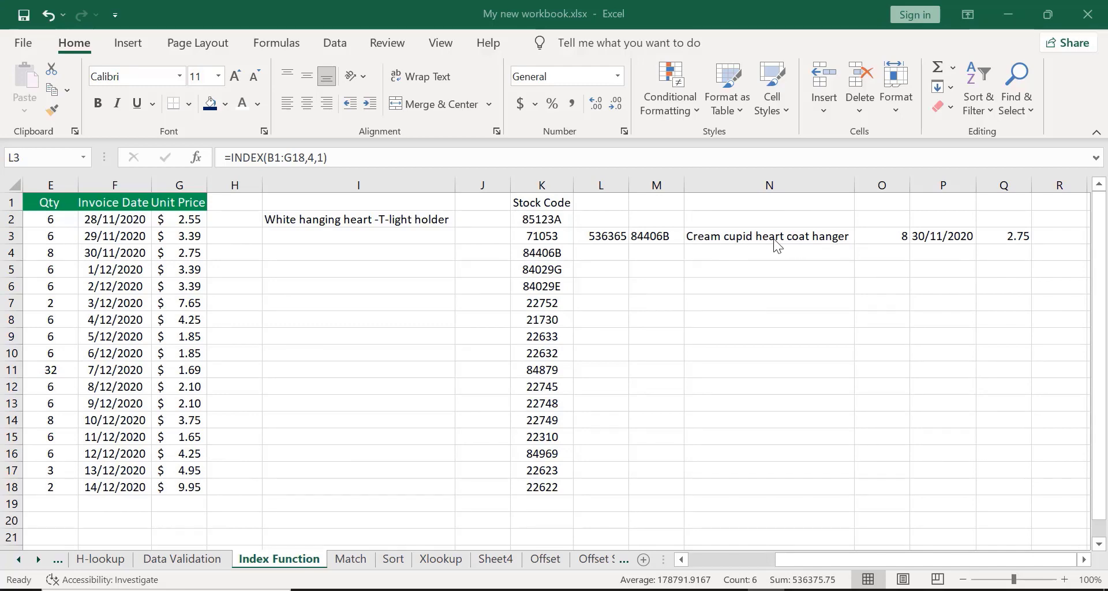
pyautogui.hscroll(-4, 817, 36)
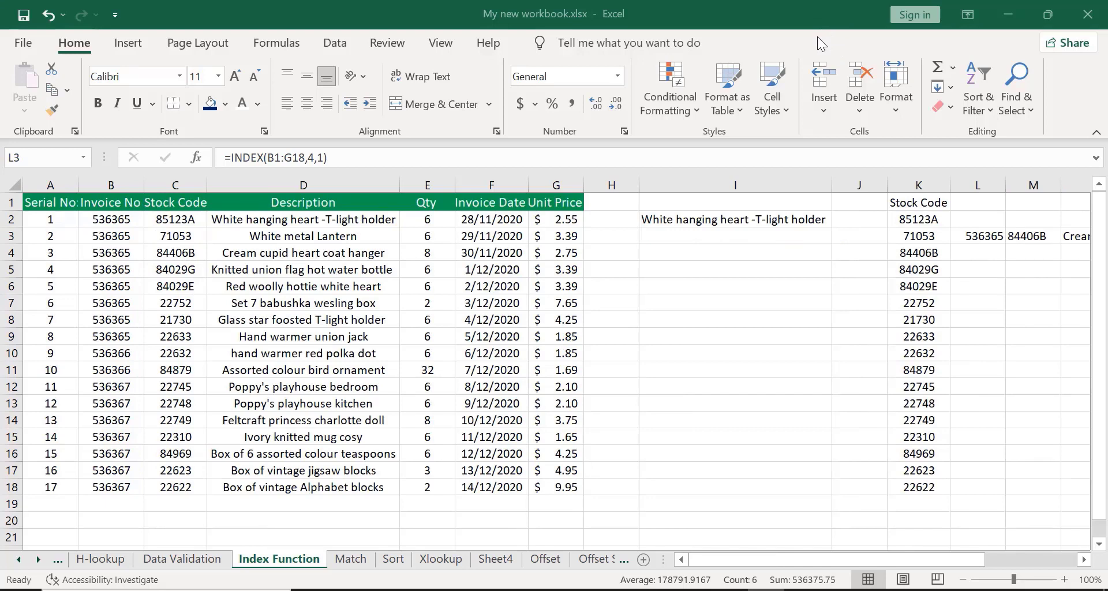
pyautogui.click(671, 286)
pyautogui.write('=')
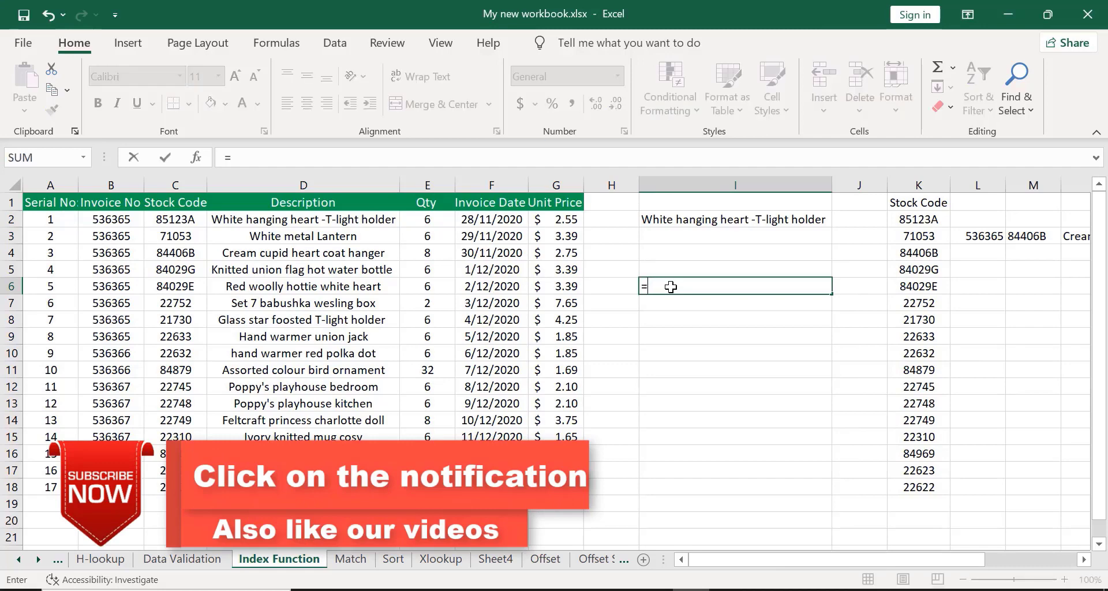
pyautogui.write('INDE')
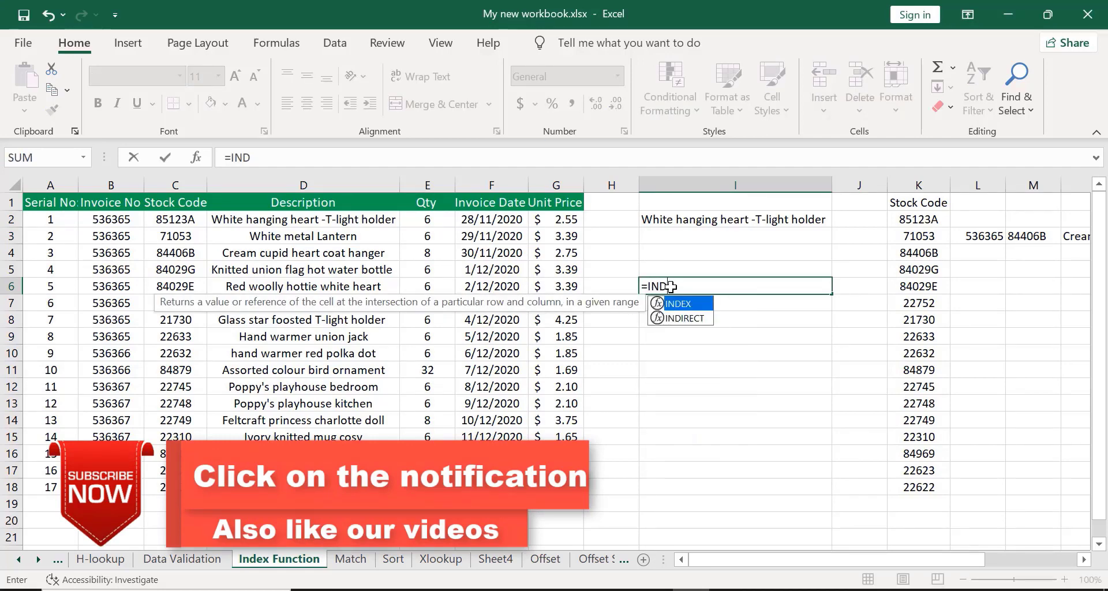
pyautogui.doubleClick(676, 305)
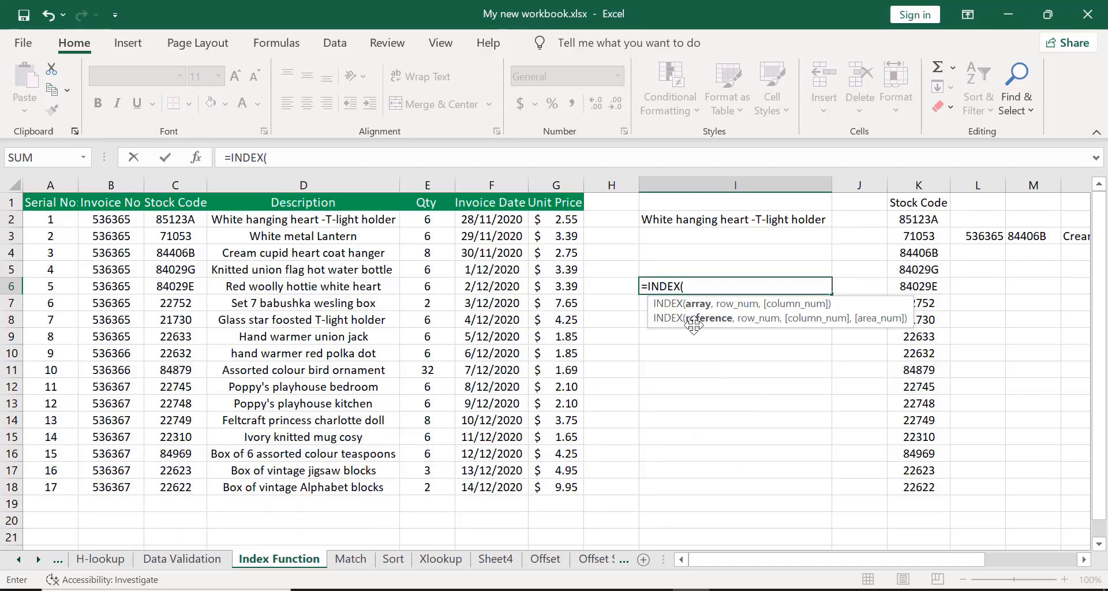
pyautogui.press('BackSpace')
pyautogui.press('BackSpace')
pyautogui.press('BackSpace')
pyautogui.press('BackSpace')
pyautogui.press('BackSpace')
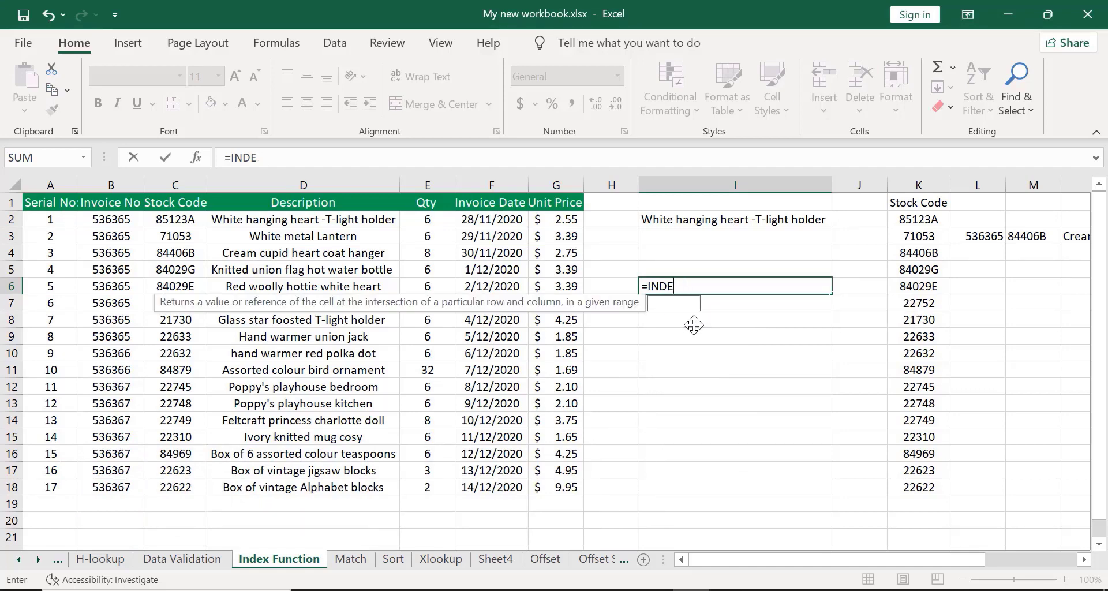
pyautogui.press('Escape')
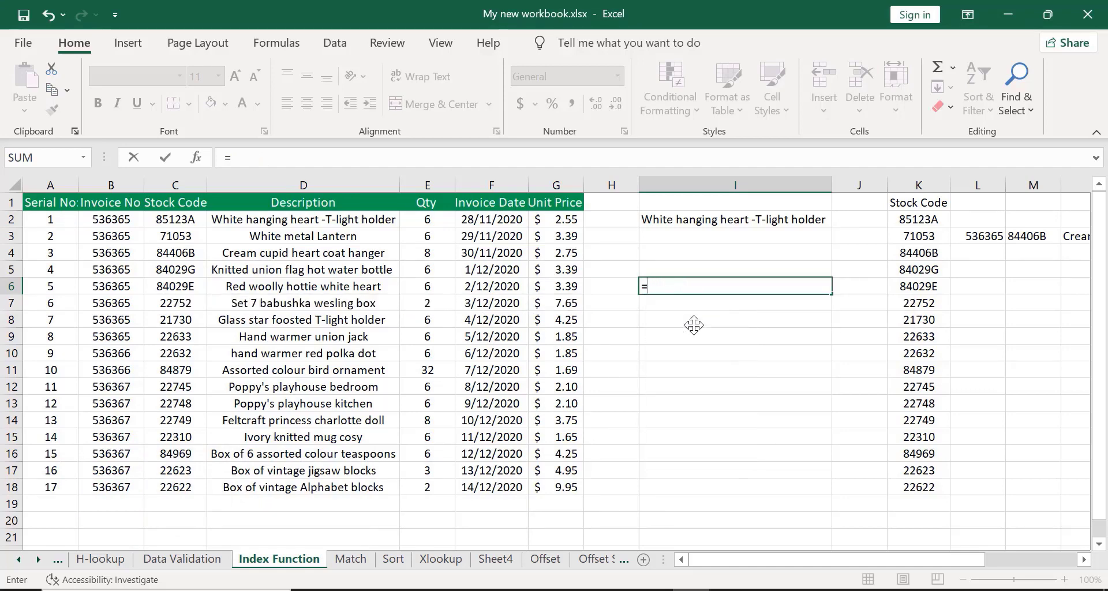
pyautogui.press('Escape')
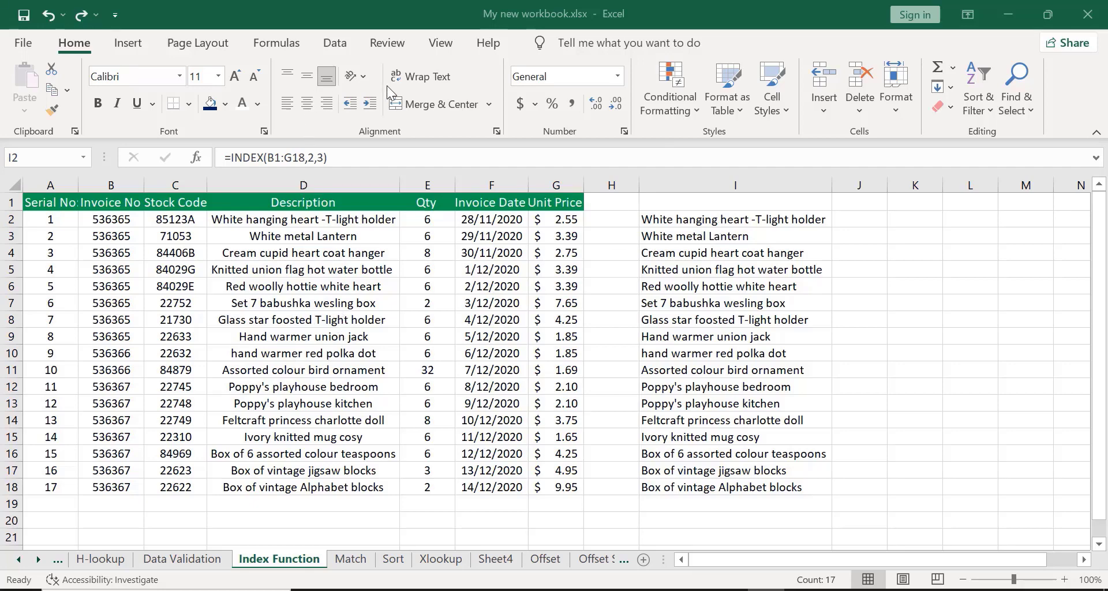
# Remove the filled INDEX results from I3:I18, keeping only the formula in I2.
pyautogui.click(91, 199)
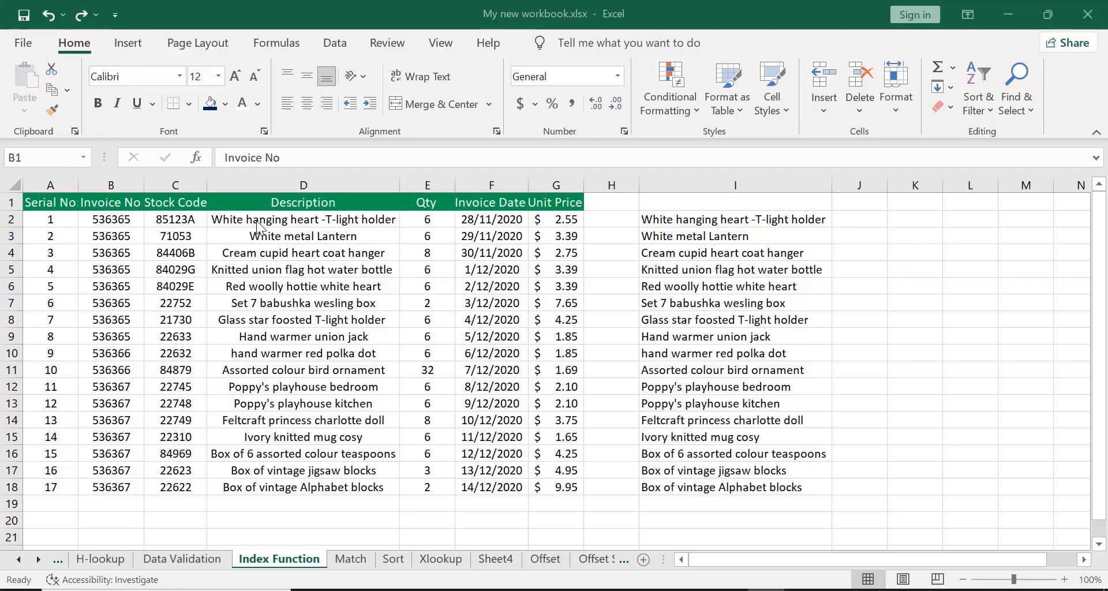
pyautogui.click(238, 221)
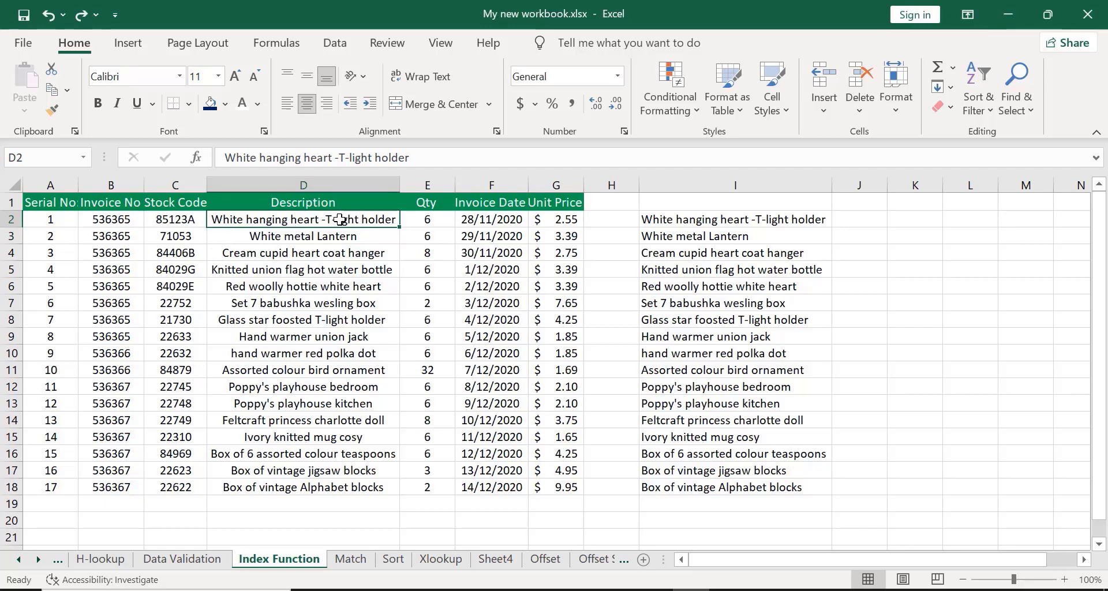
pyautogui.hotkey('alt', 'Tab')
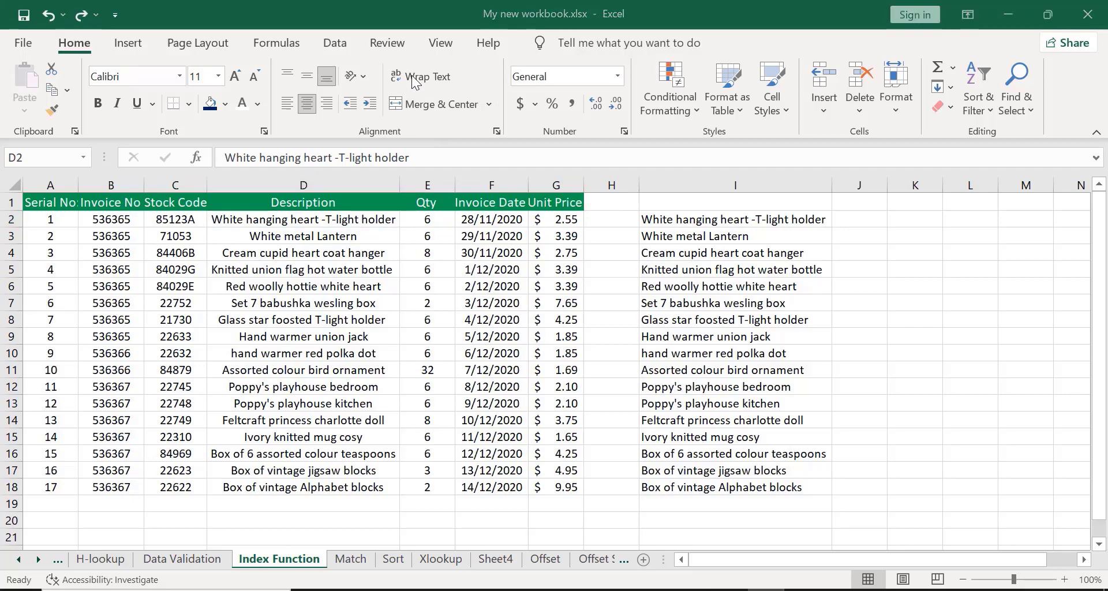
pyautogui.click(661, 219)
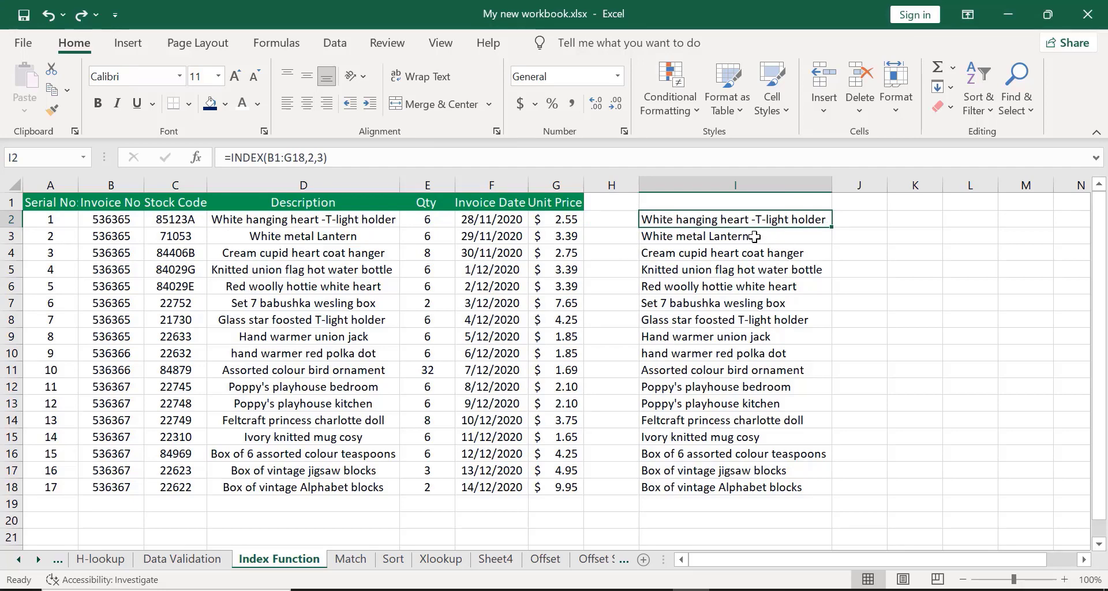
pyautogui.hotkey('ctrl', 'shift', 'Down')
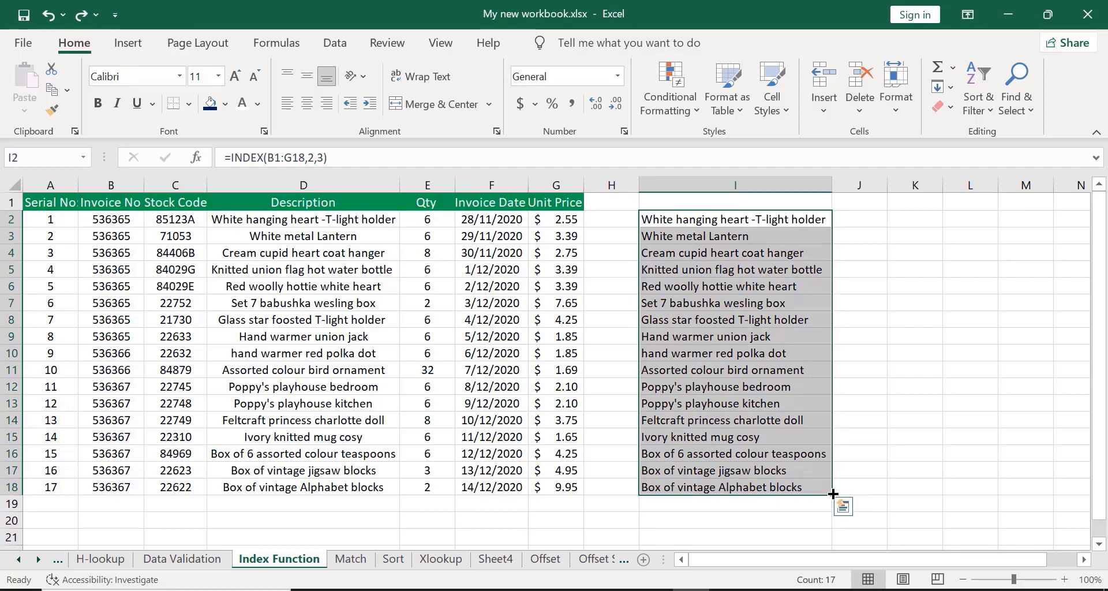
pyautogui.moveTo(833, 494); pyautogui.dragTo(816, 219)
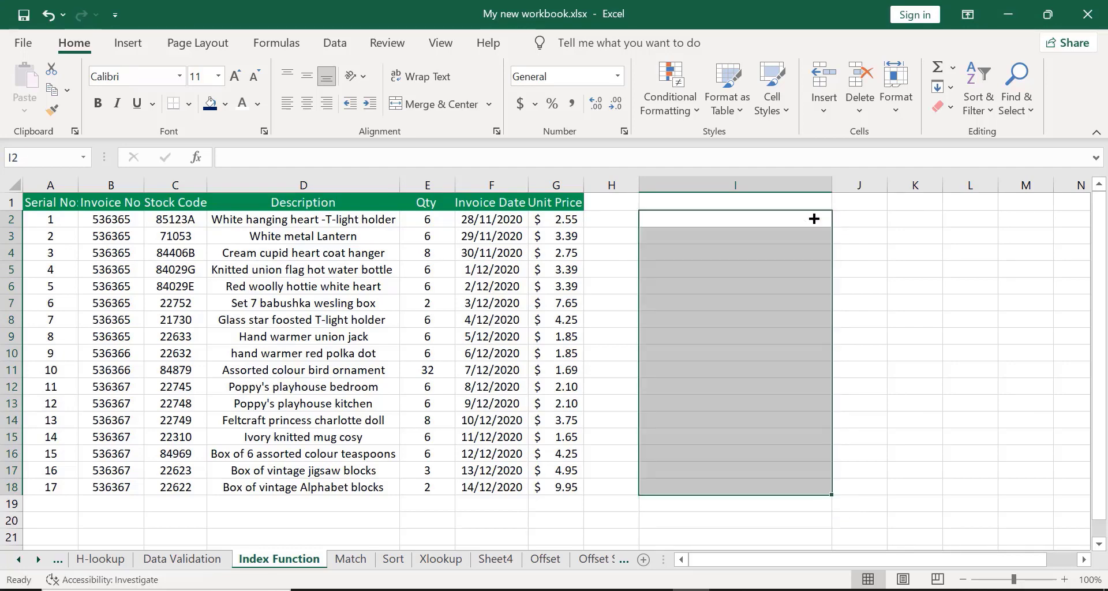
pyautogui.click(862, 247)
pyautogui.hotkey('ctrl', 'z')
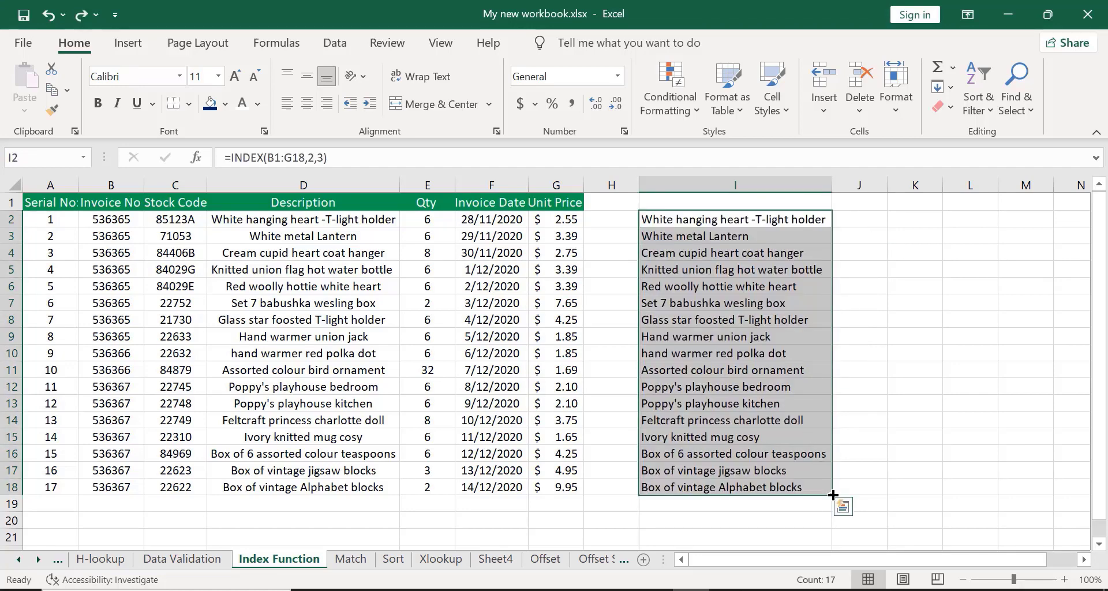
pyautogui.moveTo(833, 495); pyautogui.dragTo(816, 220)
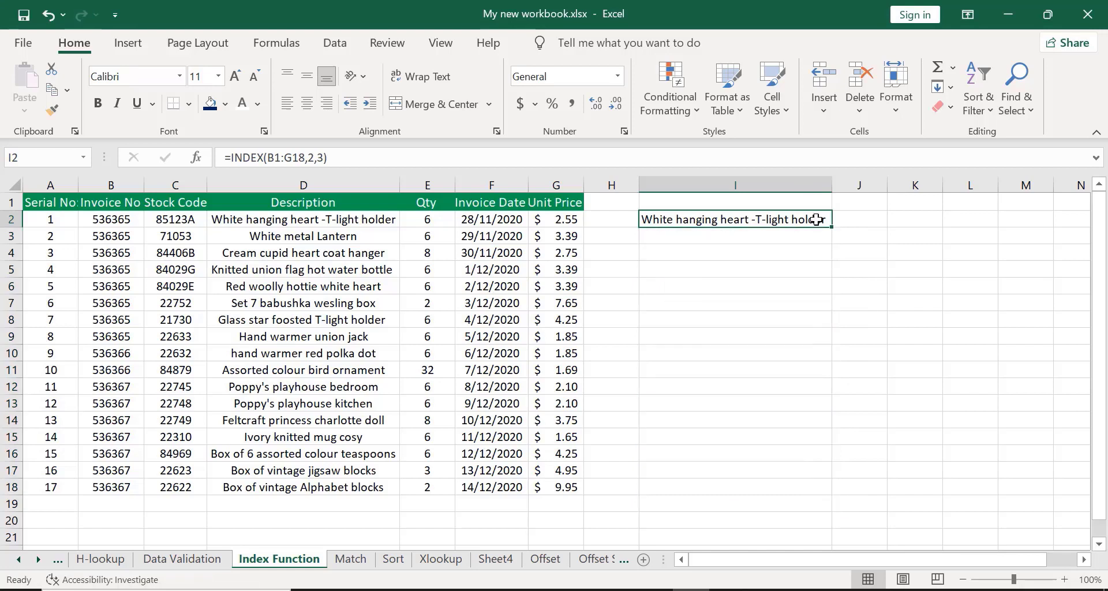
pyautogui.click(880, 234)
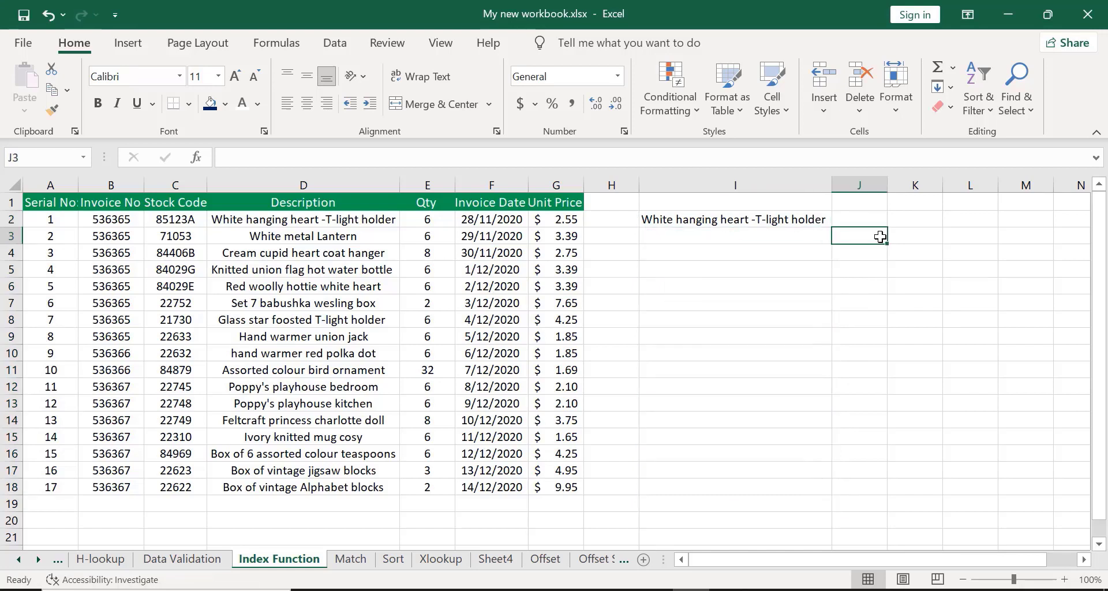
pyautogui.click(395, 77)
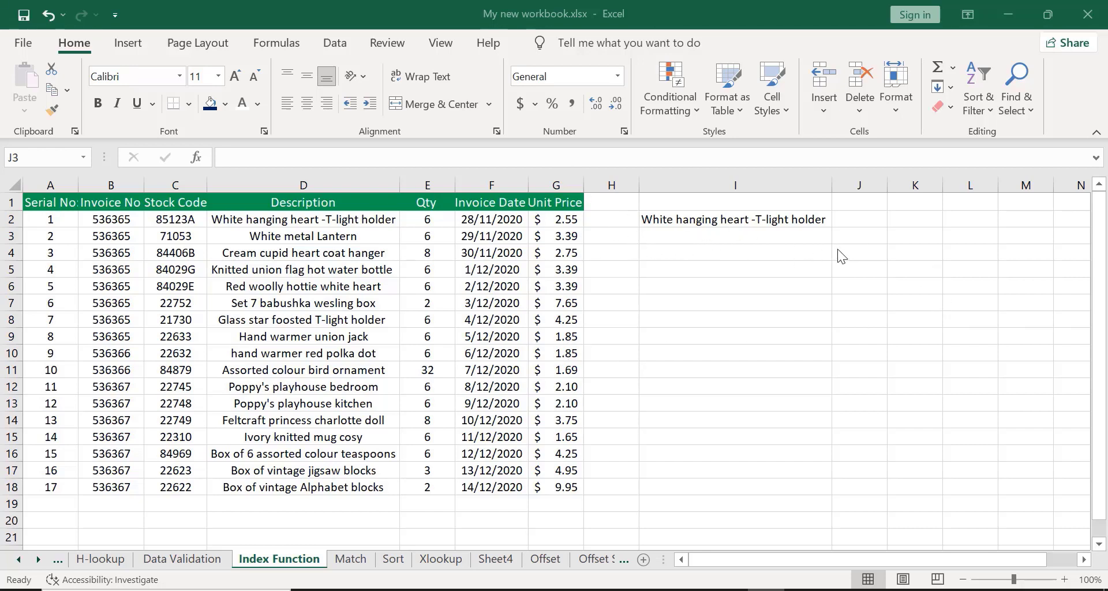
pyautogui.click(847, 232)
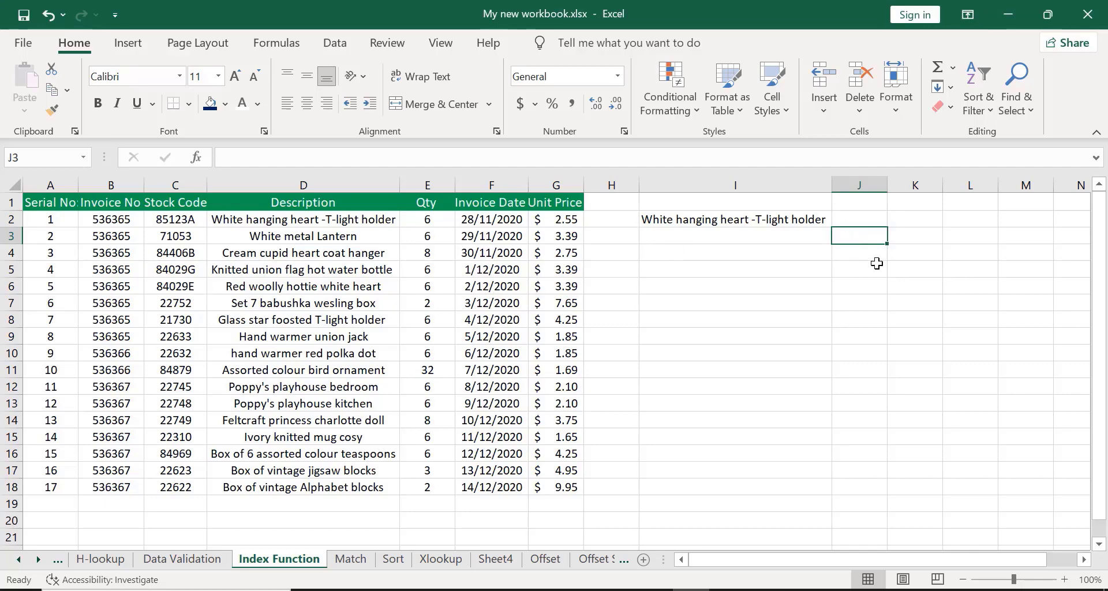
pyautogui.write('=')
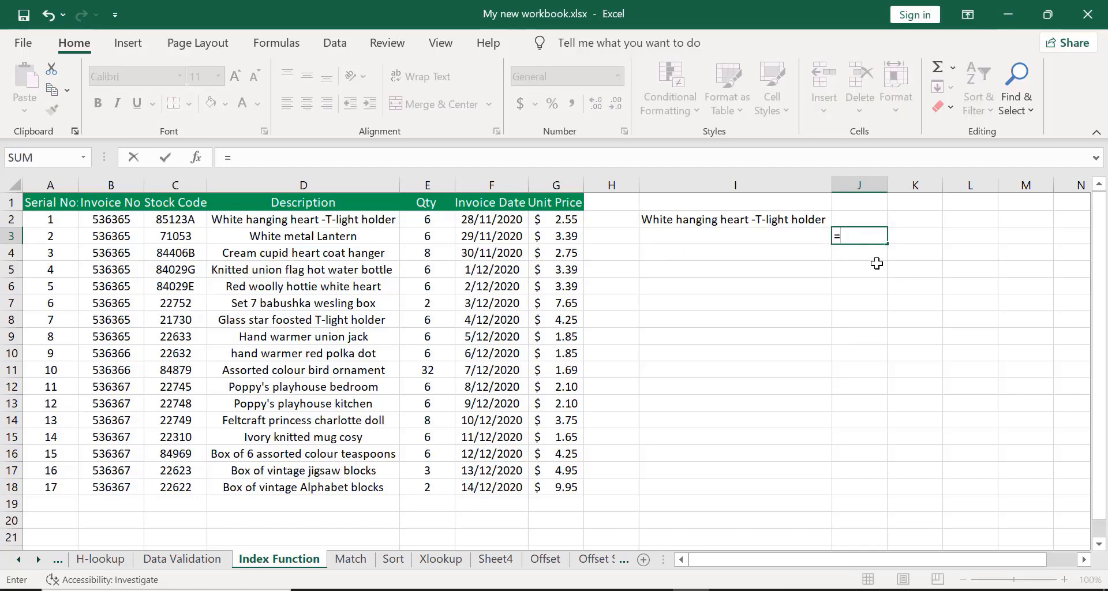
pyautogui.write('INDEX')
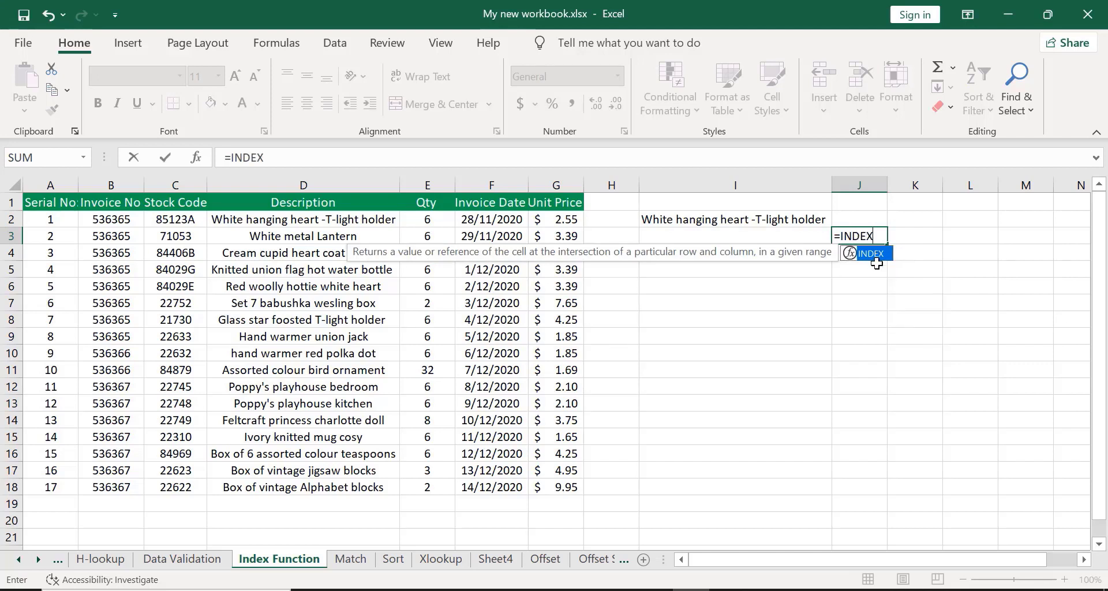
pyautogui.doubleClick(874, 255)
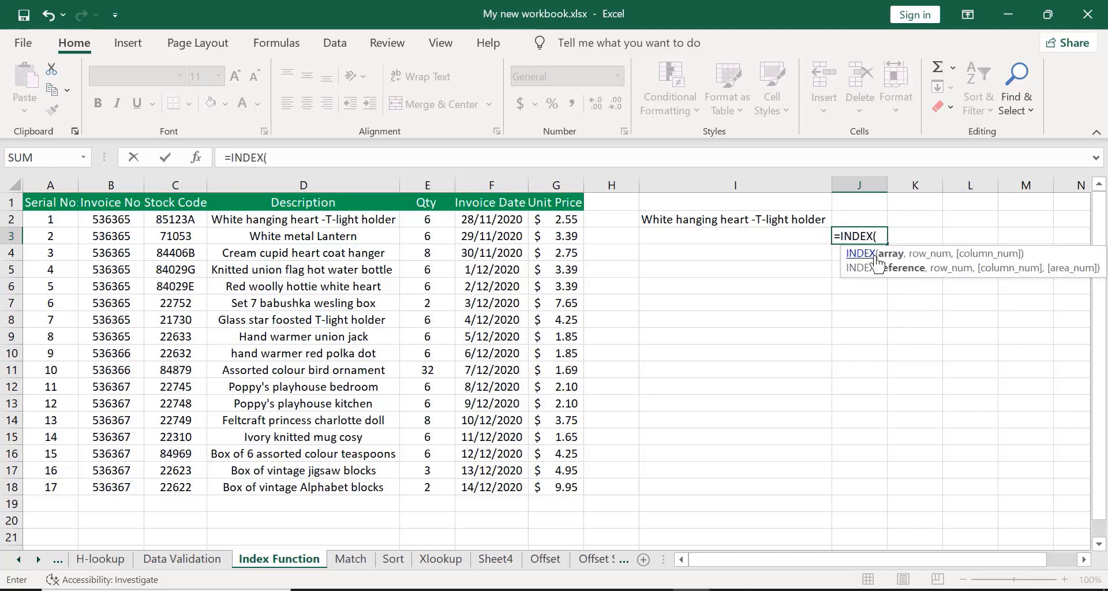
pyautogui.click(98, 205)
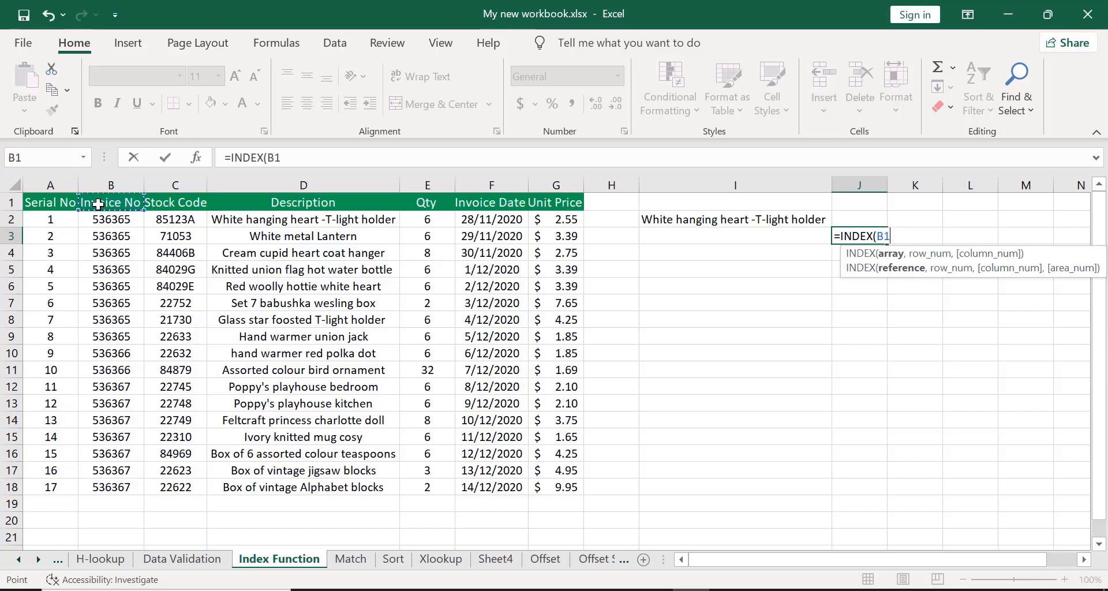
pyautogui.hotkey('ctrl', 'shift', 'Down')
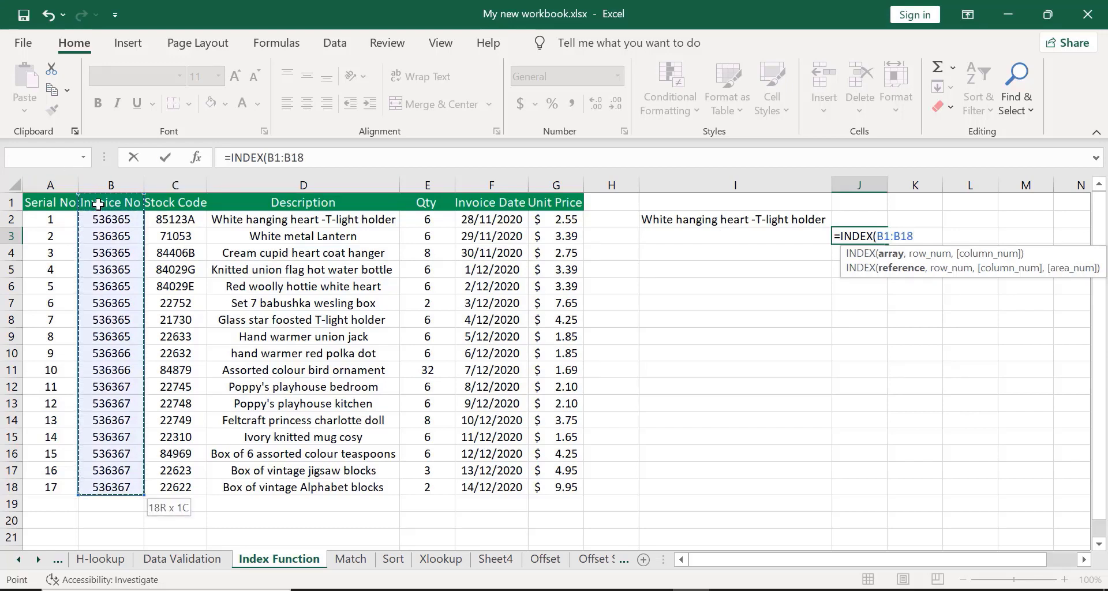
pyautogui.hotkey('ctrl', 'shift', 'Right')
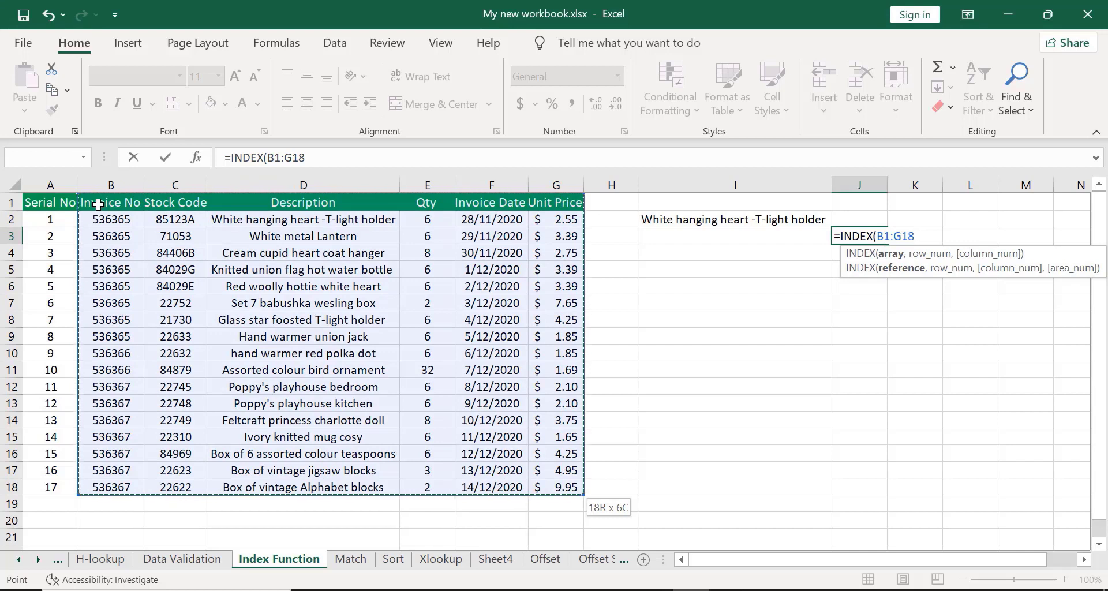
pyautogui.write(',')
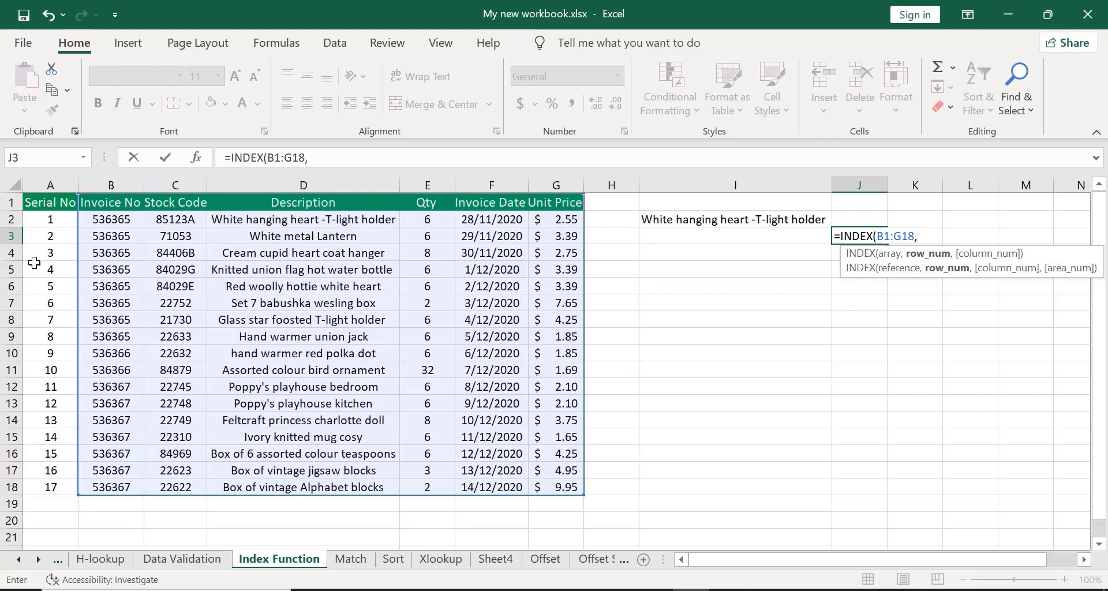
pyautogui.write('0,')
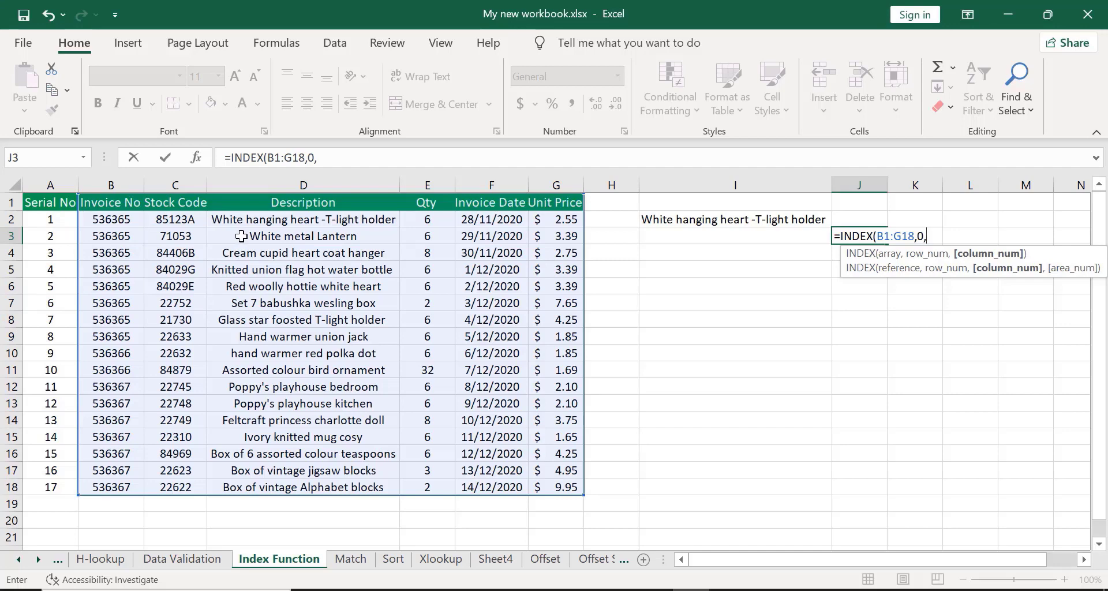
pyautogui.press('BackSpace')
pyautogui.press('BackSpace')
pyautogui.press('BackSpace')
pyautogui.press('BackSpace')
pyautogui.press('BackSpace')
pyautogui.press('BackSpace')
pyautogui.press('BackSpace')
pyautogui.press('BackSpace')
pyautogui.press('BackSpace')
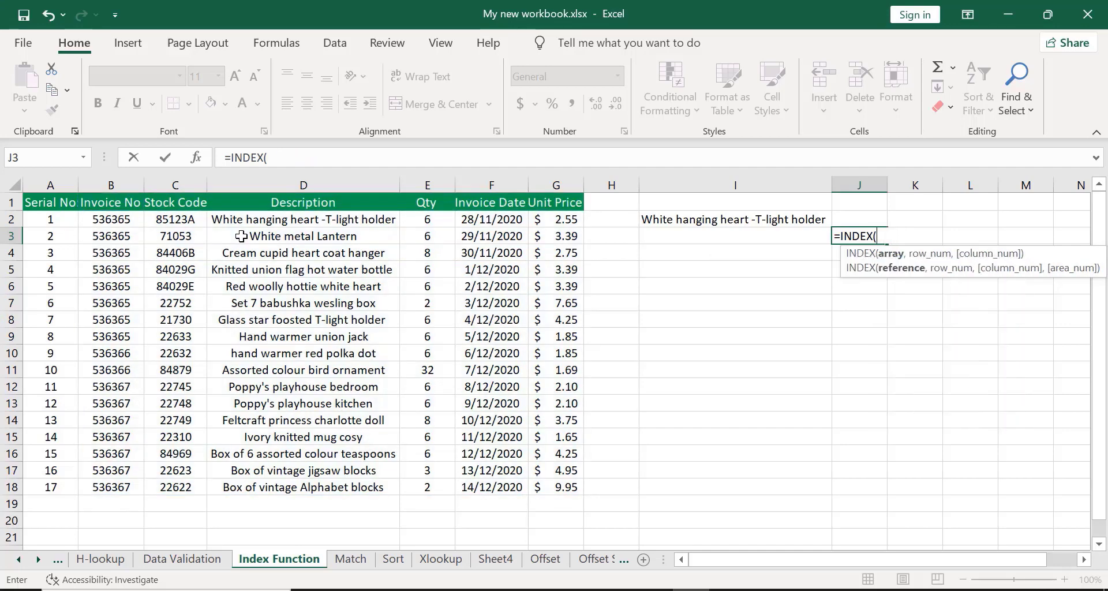
pyautogui.press('BackSpace')
pyautogui.press('BackSpace')
pyautogui.press('BackSpace')
pyautogui.press('BackSpace')
pyautogui.press('BackSpace')
pyautogui.press('BackSpace')
pyautogui.press('BackSpace')
pyautogui.press('Escape')
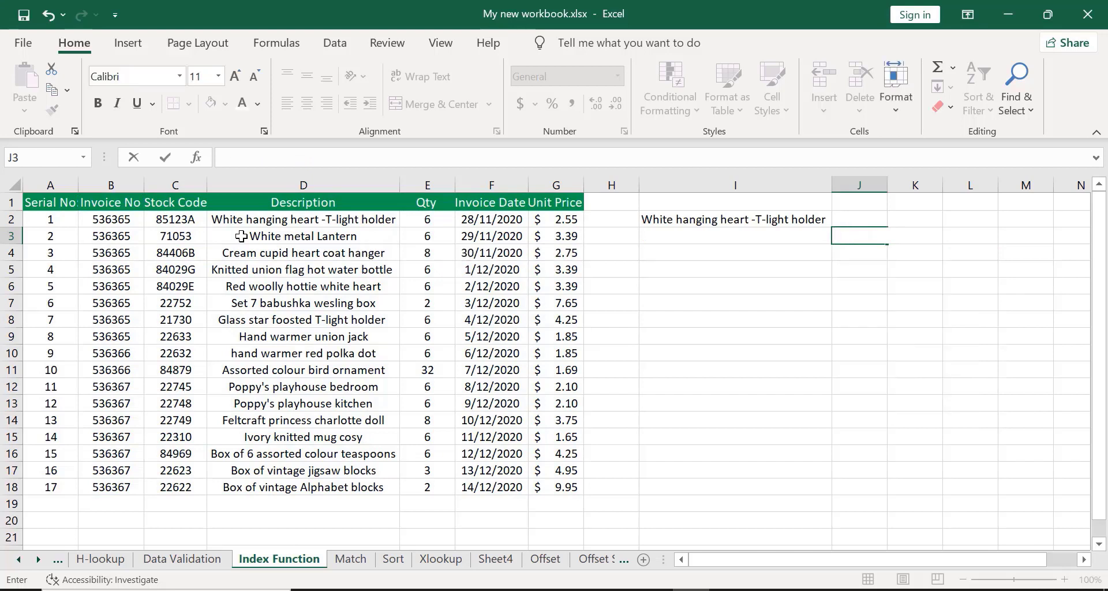
# Enter =INDEX(B1:G18,0,3) in K1 to return the whole third column of the table.
pyautogui.click(505, 385)
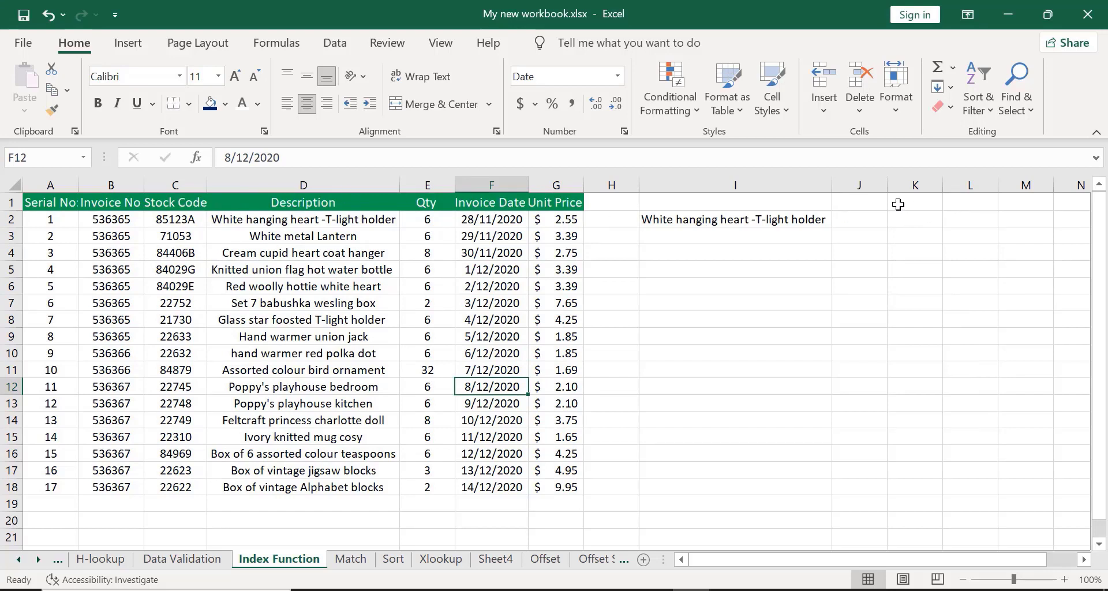
pyautogui.click(899, 204)
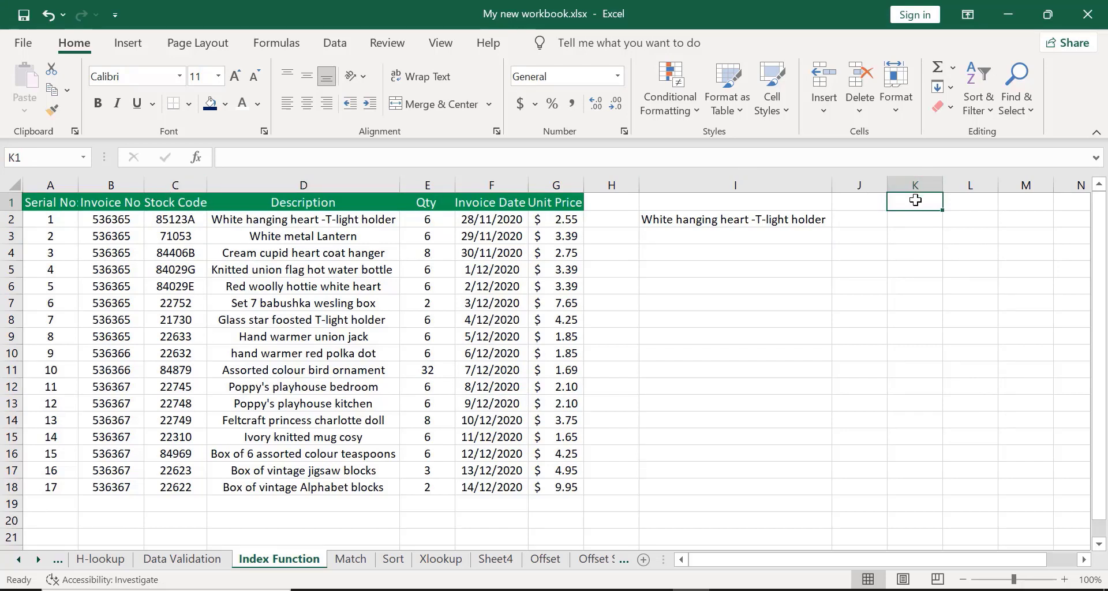
pyautogui.click(907, 240)
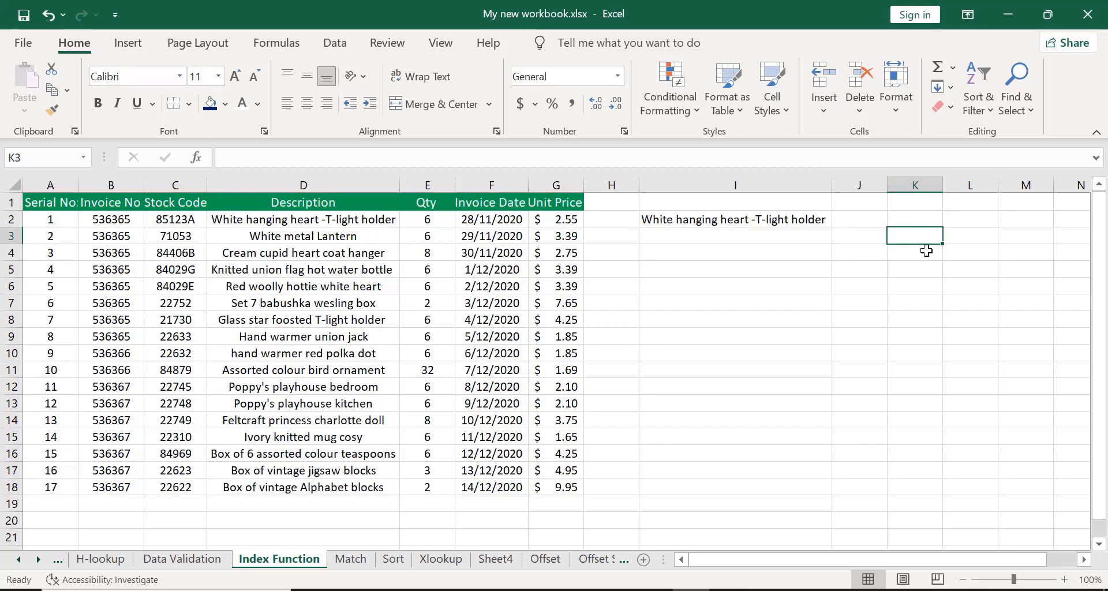
pyautogui.click(905, 202)
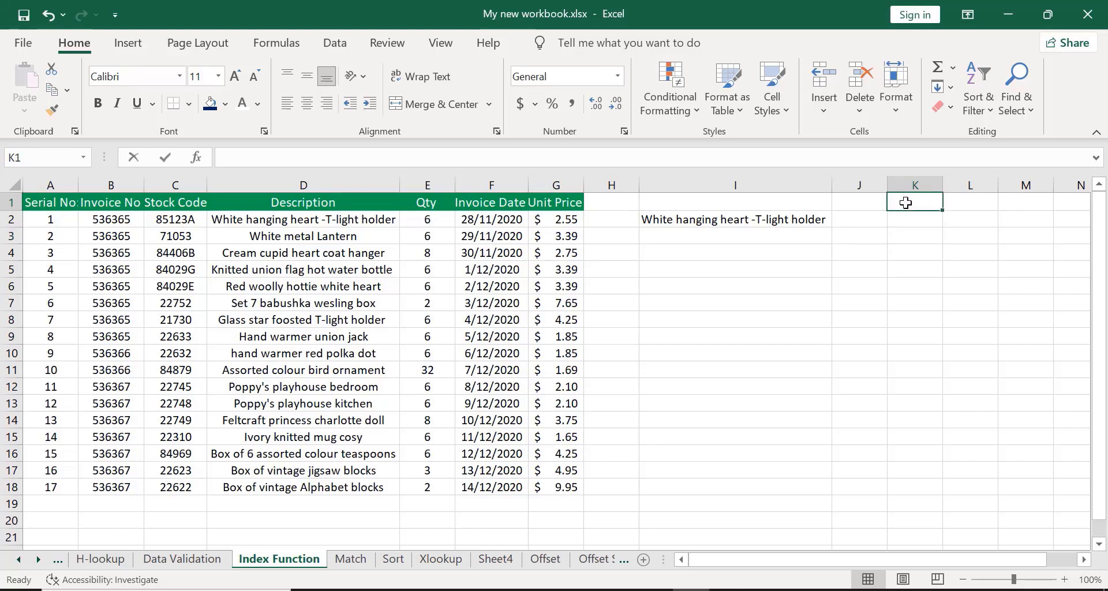
pyautogui.write('=IN')
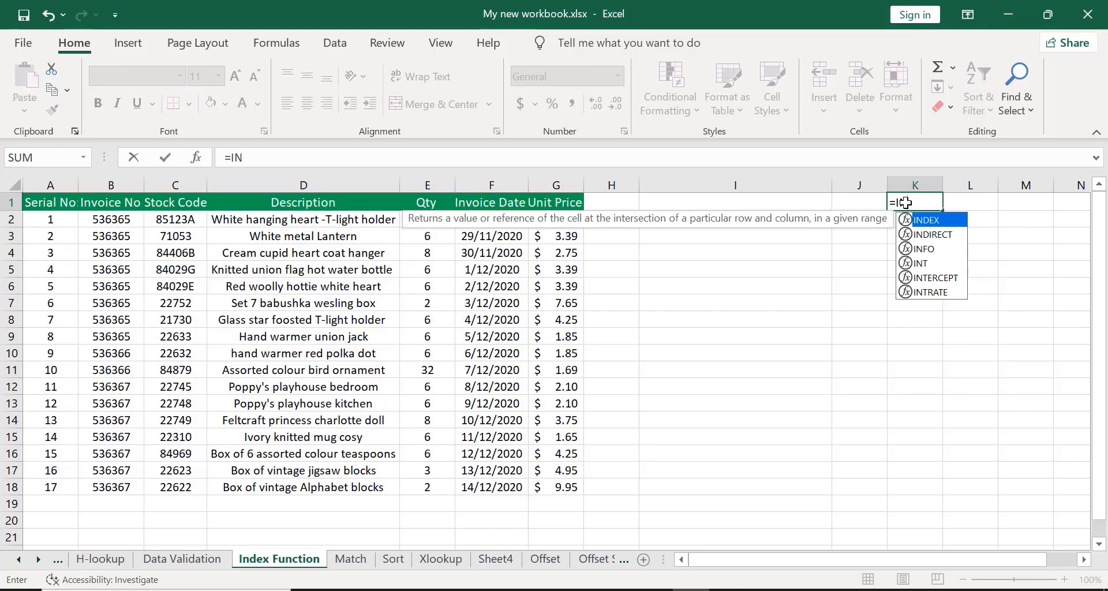
pyautogui.write('DEX')
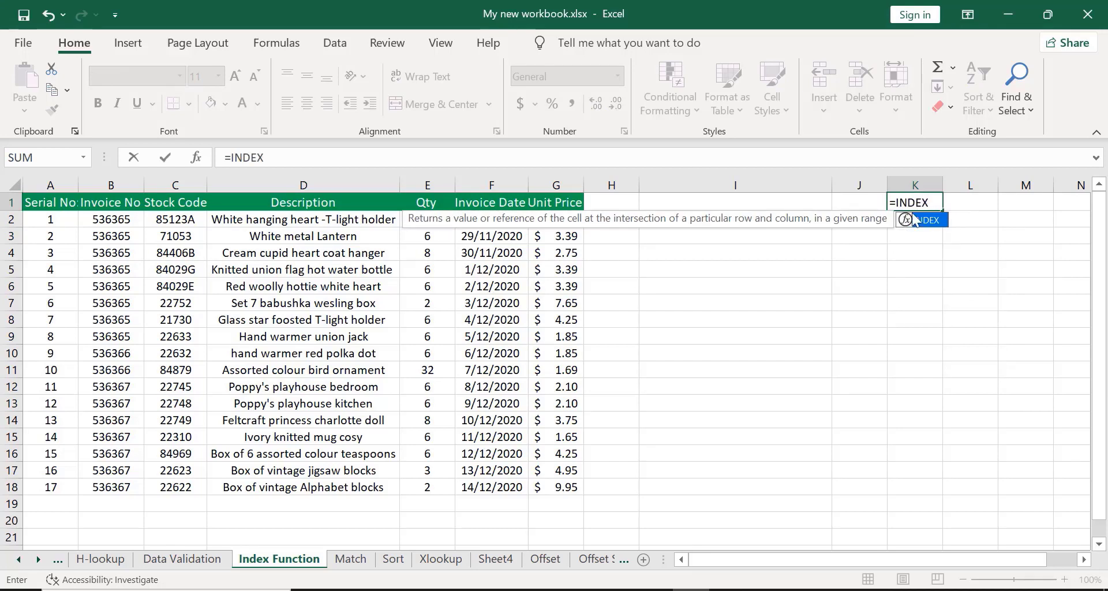
pyautogui.doubleClick(920, 219)
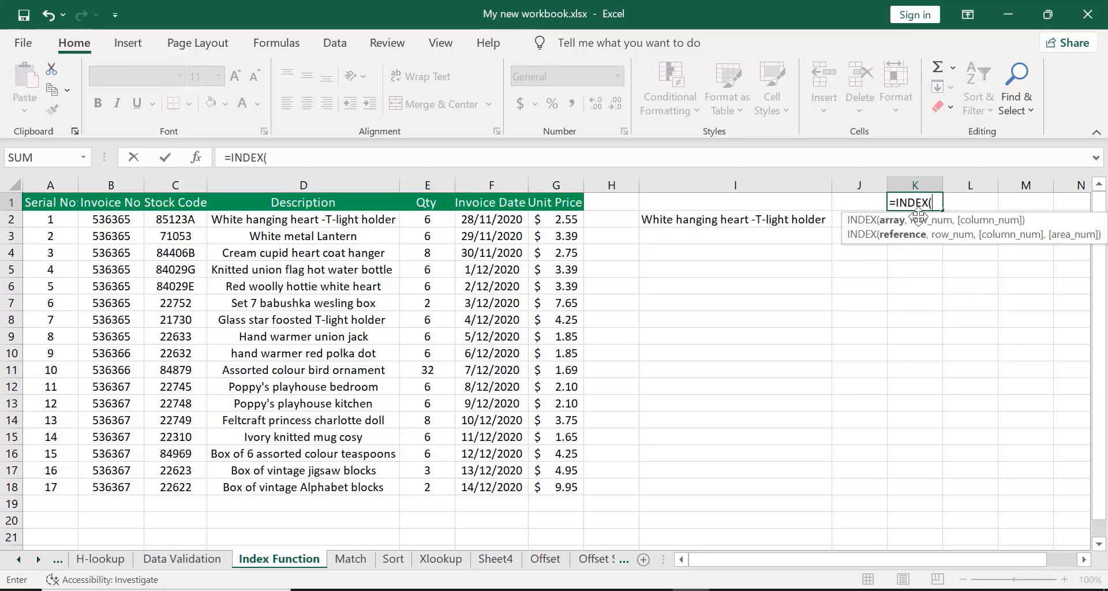
pyautogui.click(93, 206)
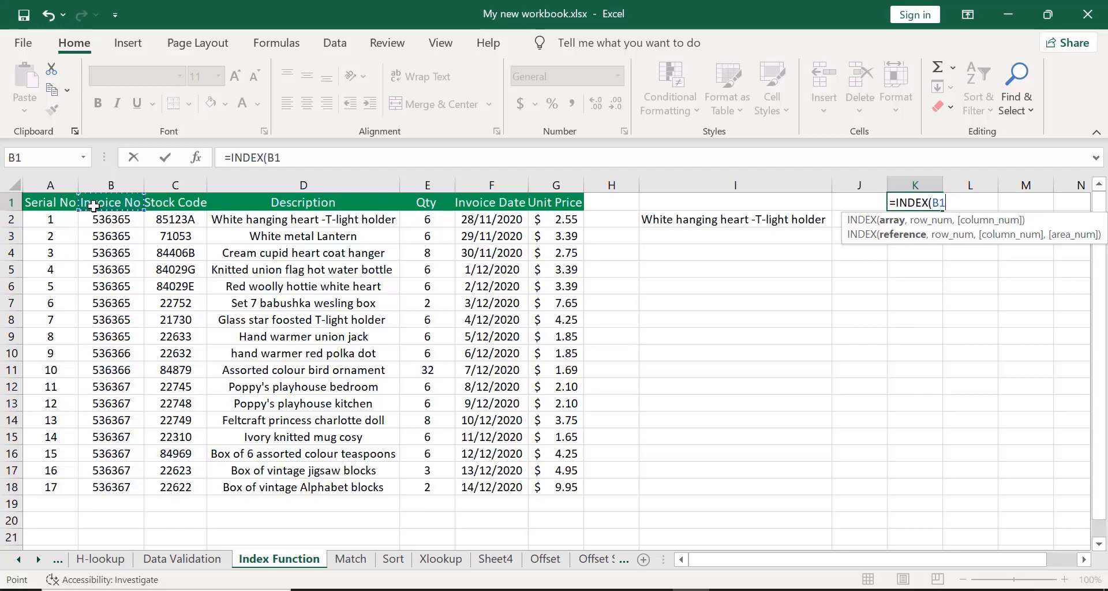
pyautogui.hotkey('ctrl', 'shift', 'Down')
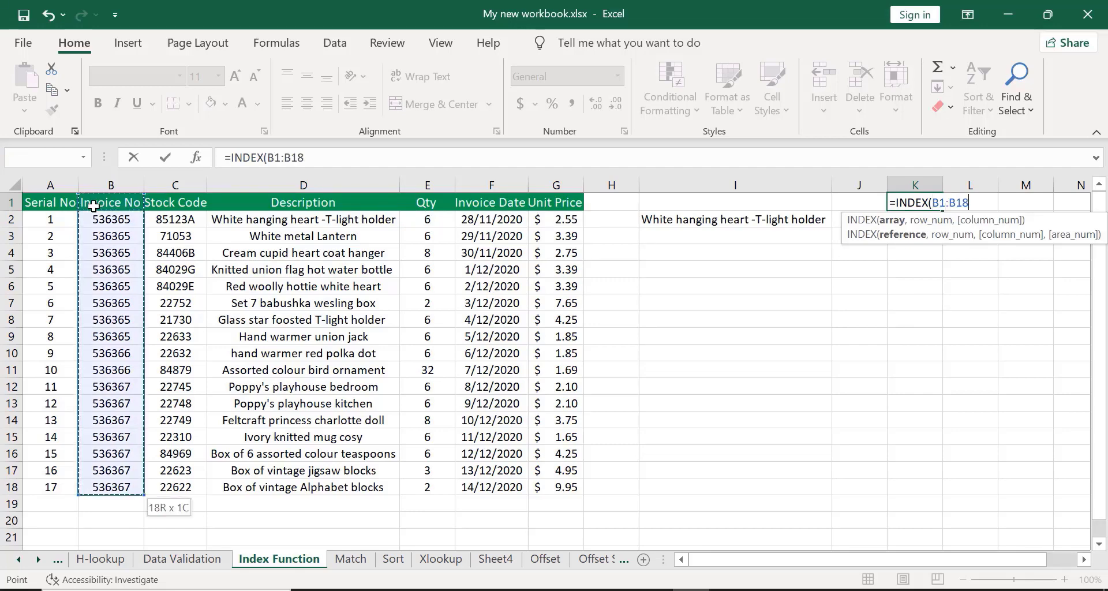
pyautogui.hotkey('ctrl', 'shift', 'Right')
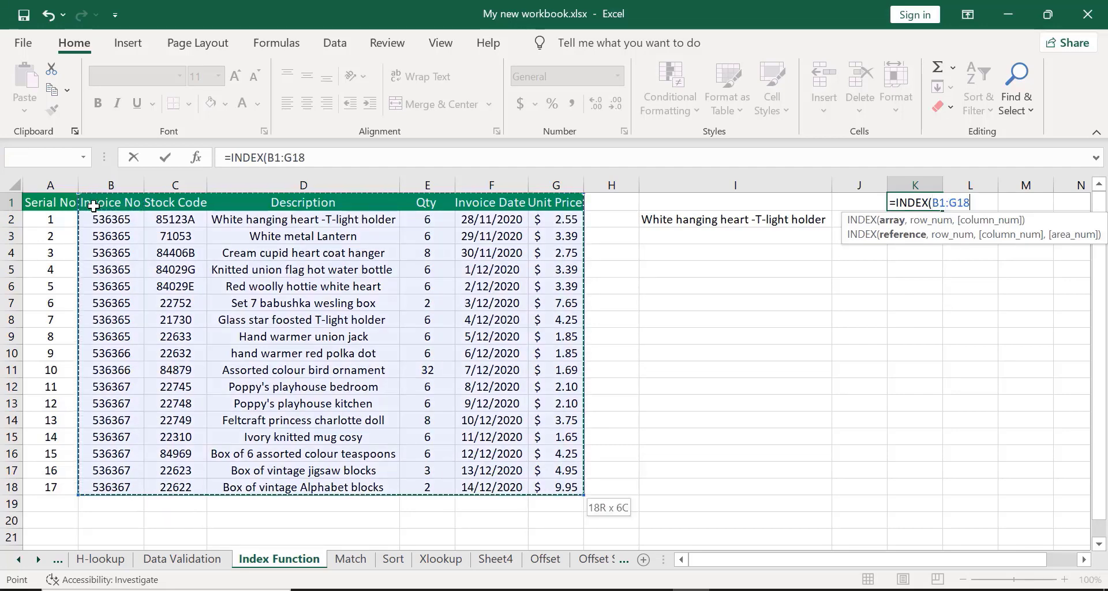
pyautogui.write(',')
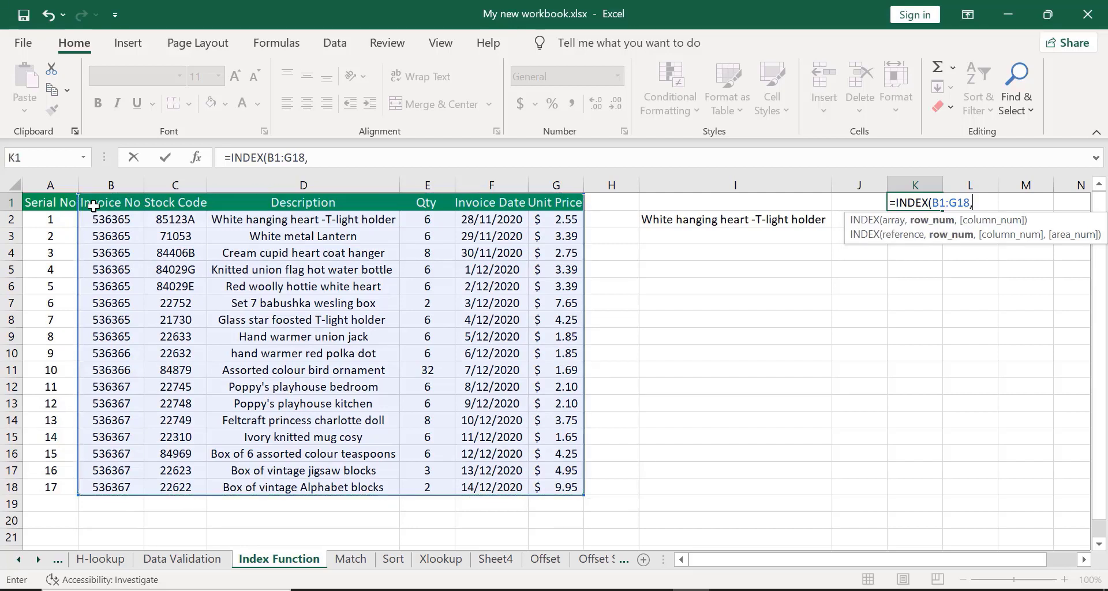
pyautogui.write('0')
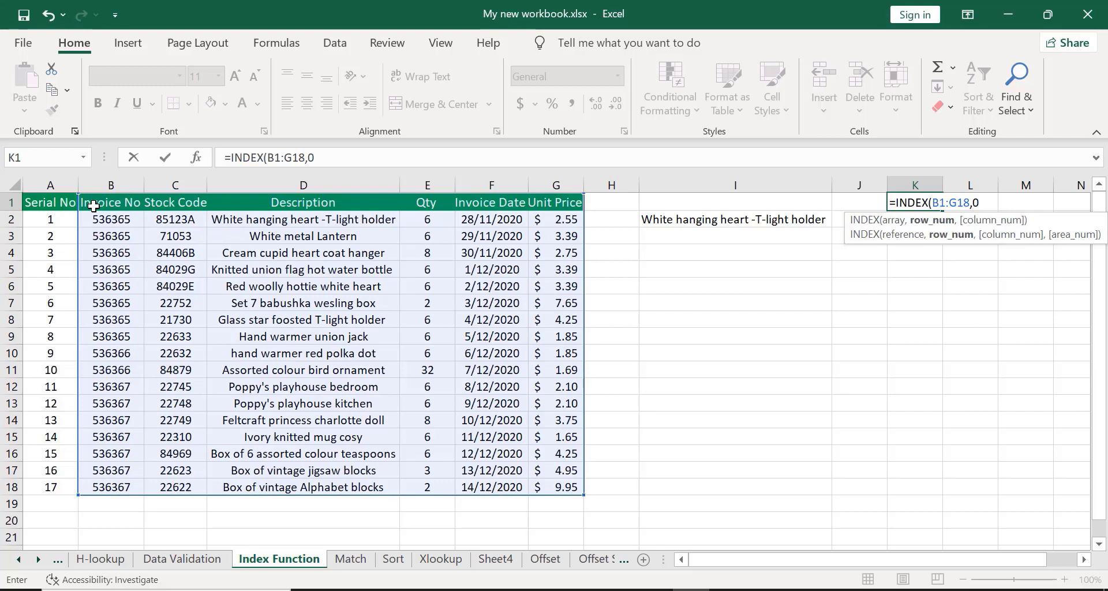
pyautogui.write(',')
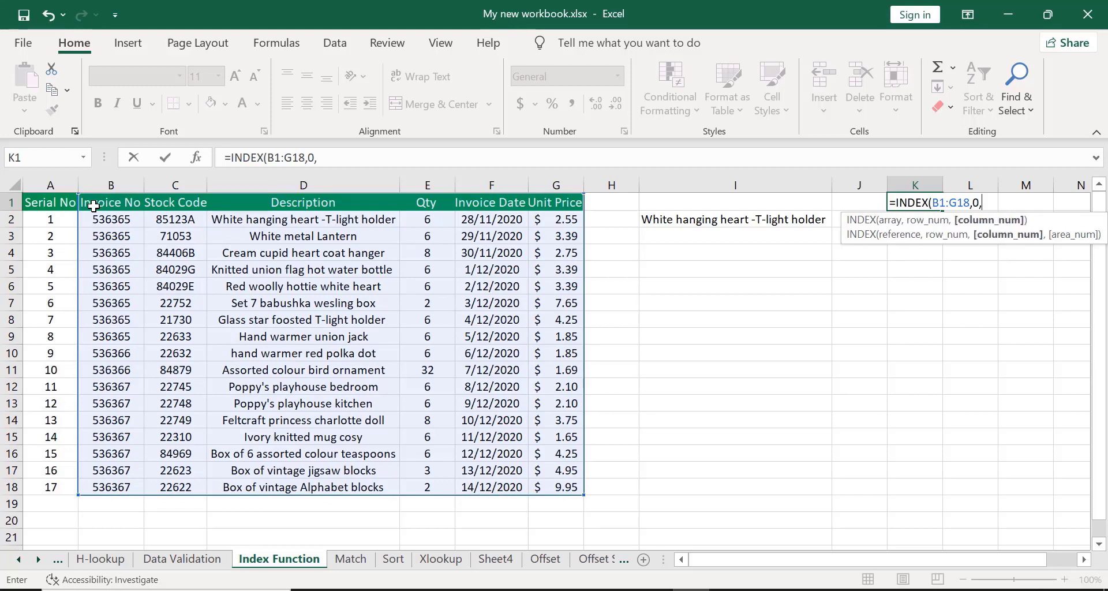
pyautogui.write('3)')
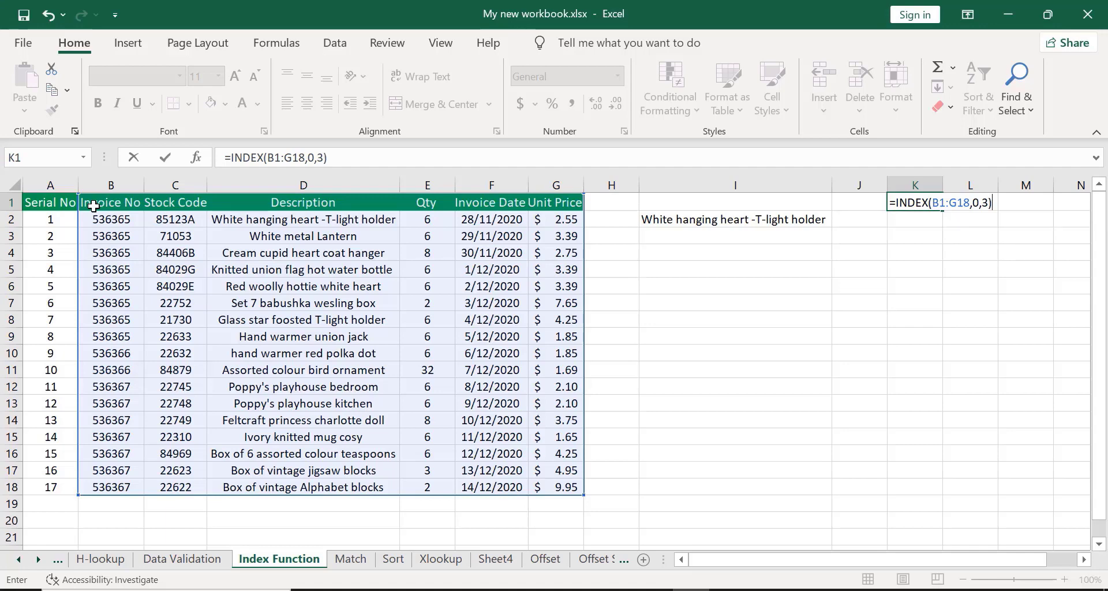
pyautogui.press('Return')
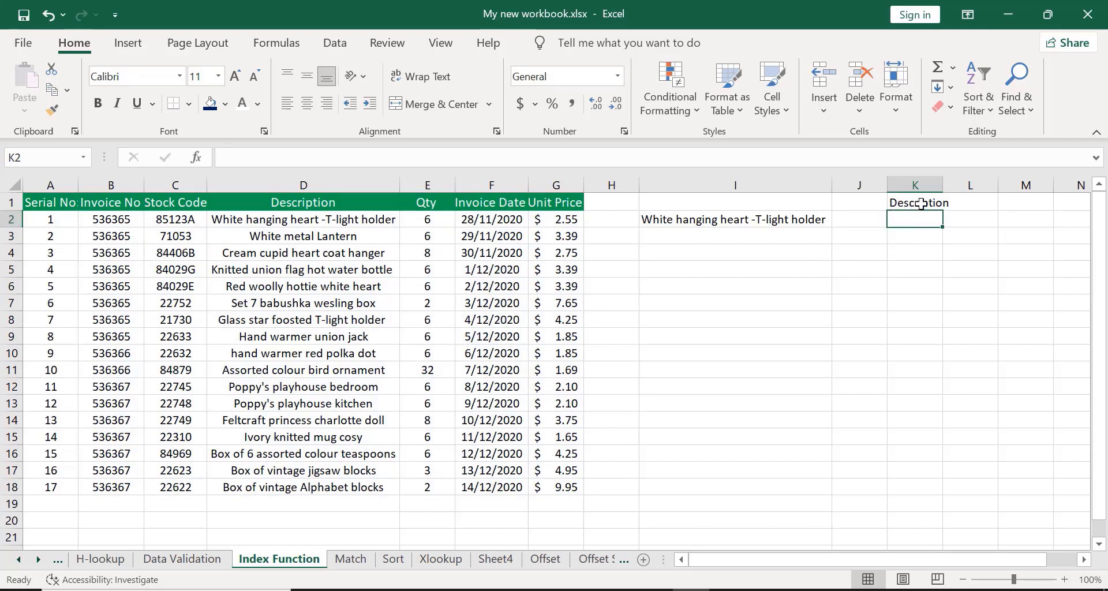
# Widen column K slightly, then undo the widening and the K1 formula.
pyautogui.moveTo(943, 184); pyautogui.dragTo(952, 184)
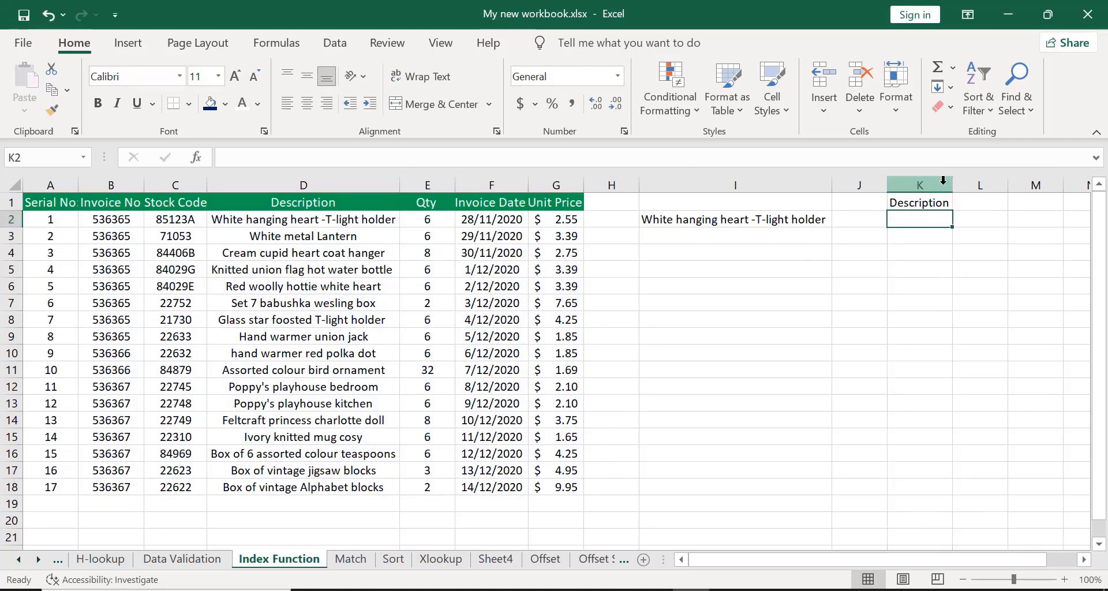
pyautogui.click(895, 203)
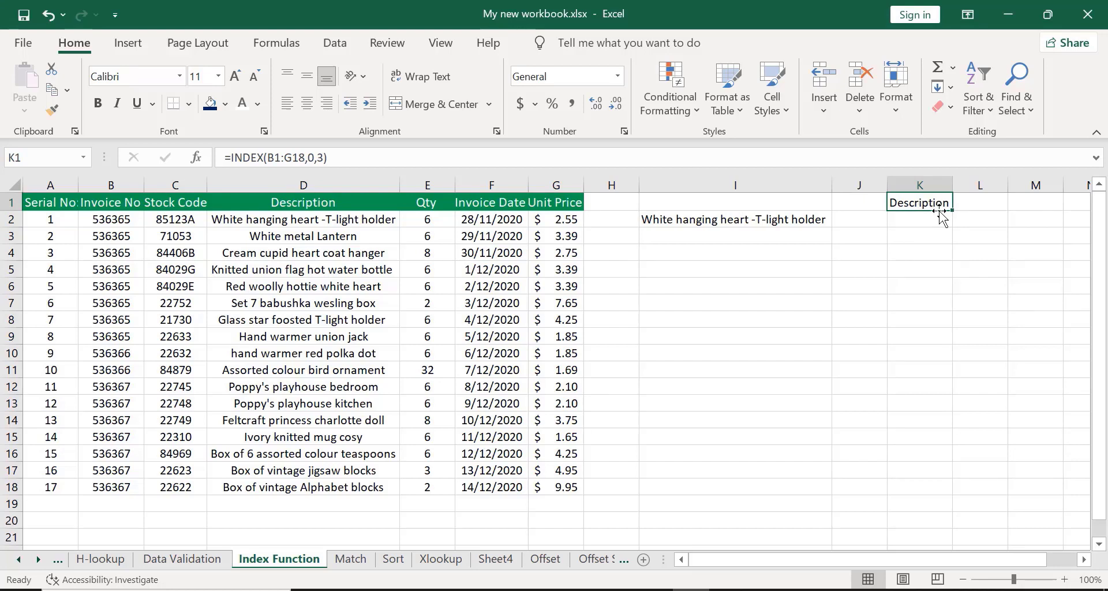
pyautogui.hotkey('ctrl', 'z')
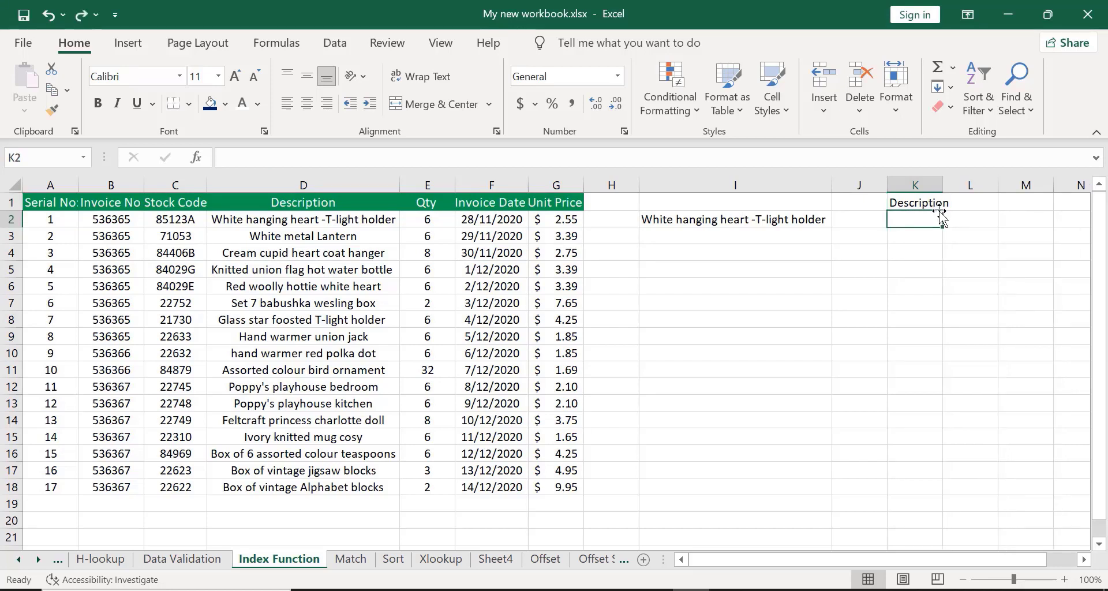
pyautogui.hotkey('ctrl', 'z')
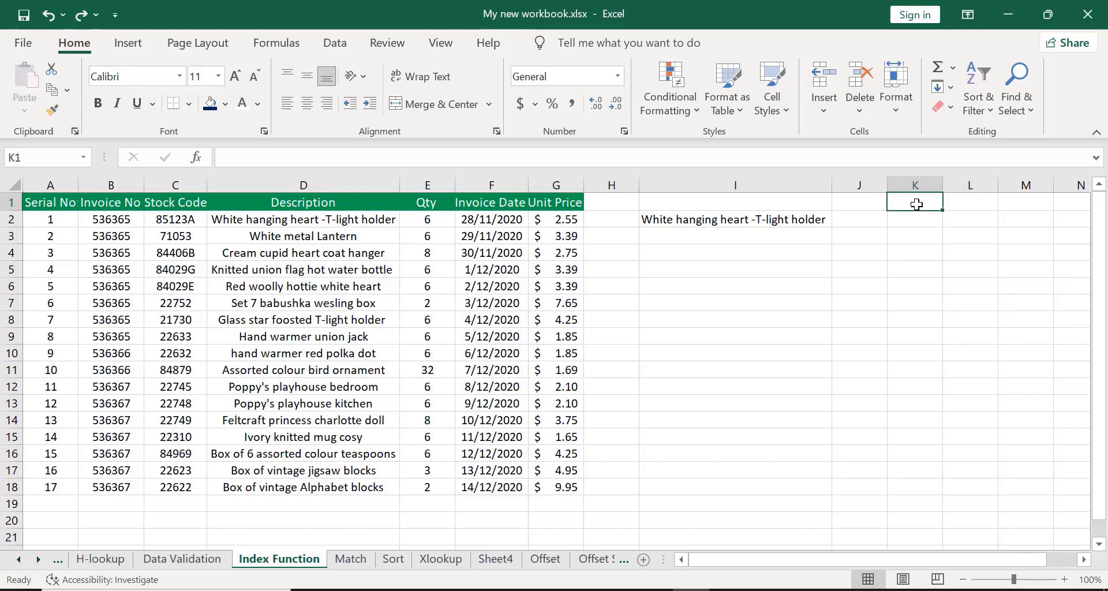
# Enter =INDEX(B1:G18,0,2) in K1 to return the whole second column of the table.
pyautogui.write('=')
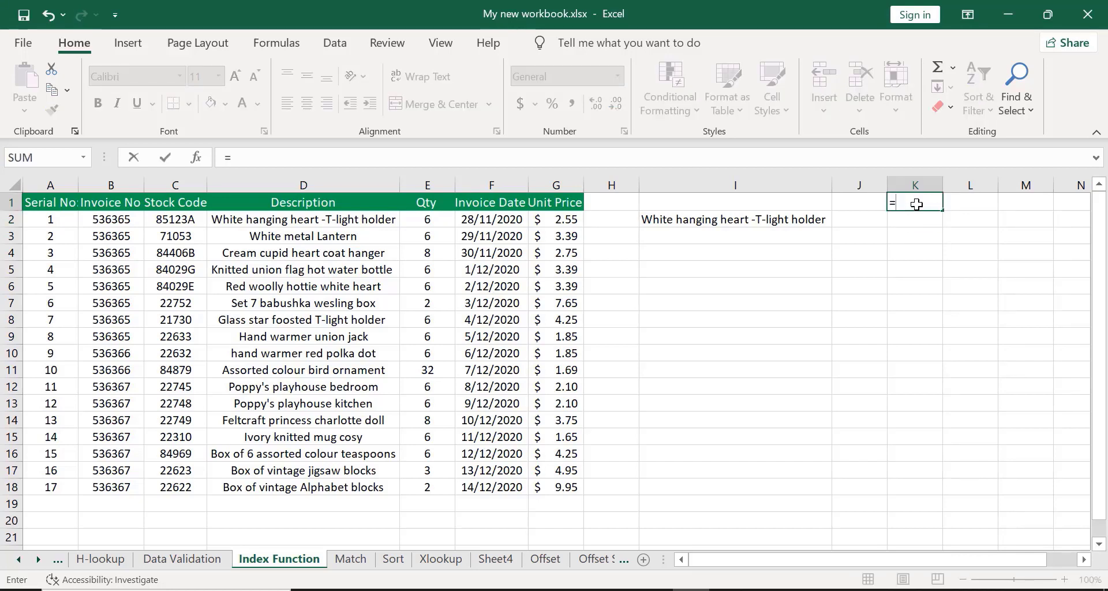
pyautogui.write('INDEX')
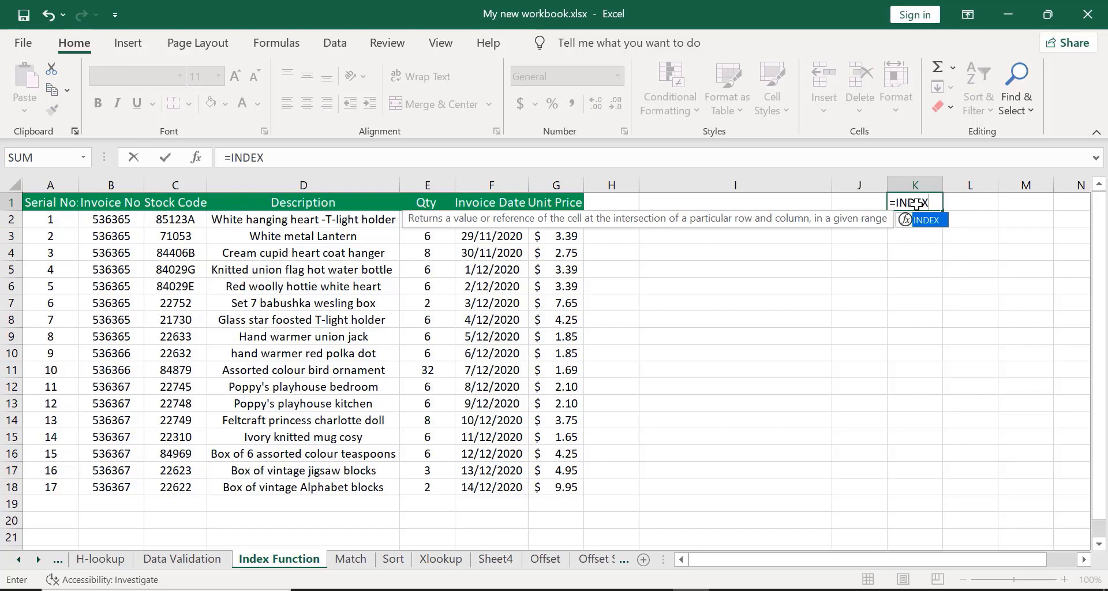
pyautogui.doubleClick(927, 220)
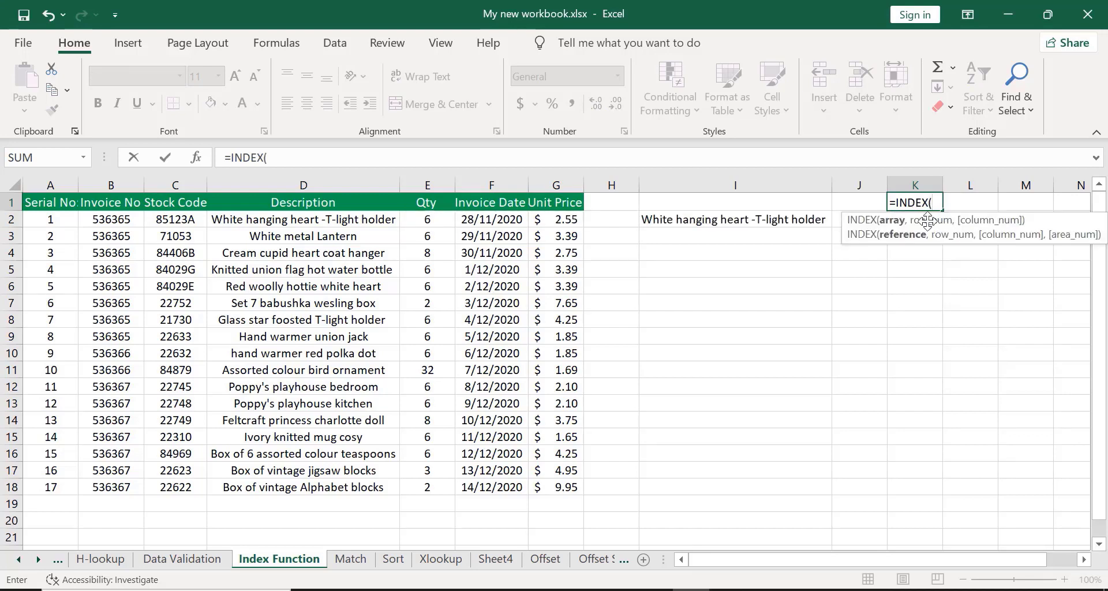
pyautogui.click(98, 202)
pyautogui.hotkey('ctrl', 'shift', 'Down')
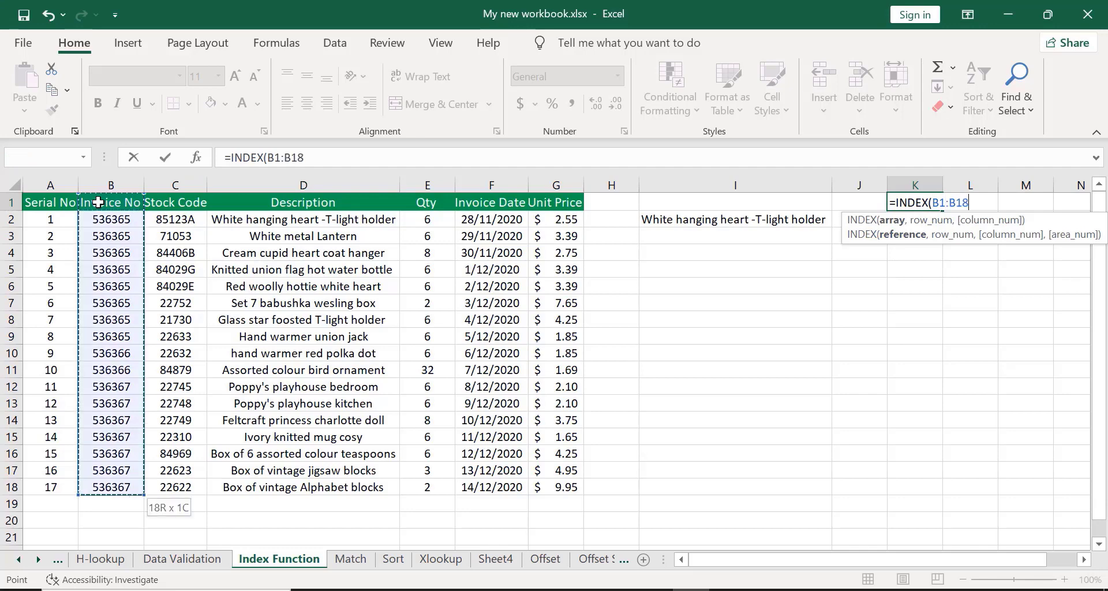
pyautogui.hotkey('ctrl', 'shift', 'Right')
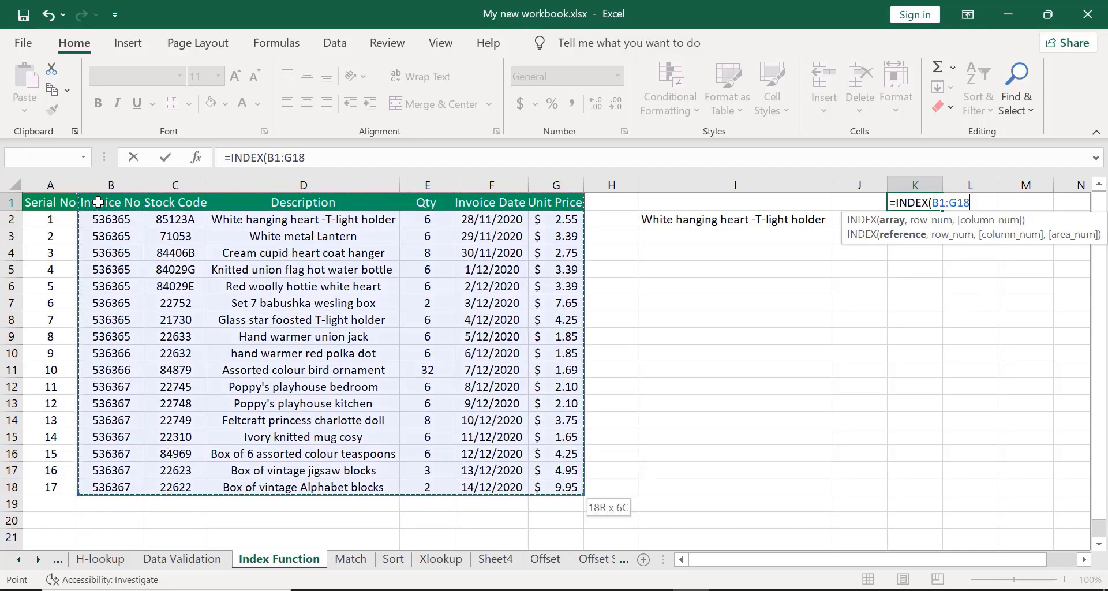
pyautogui.write(',')
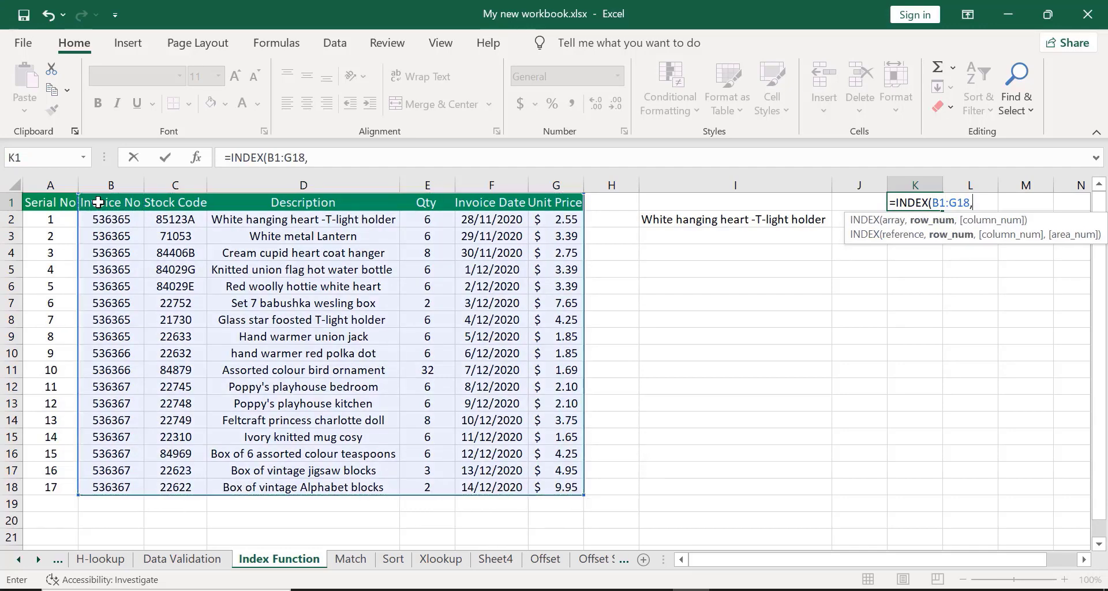
pyautogui.write('0,')
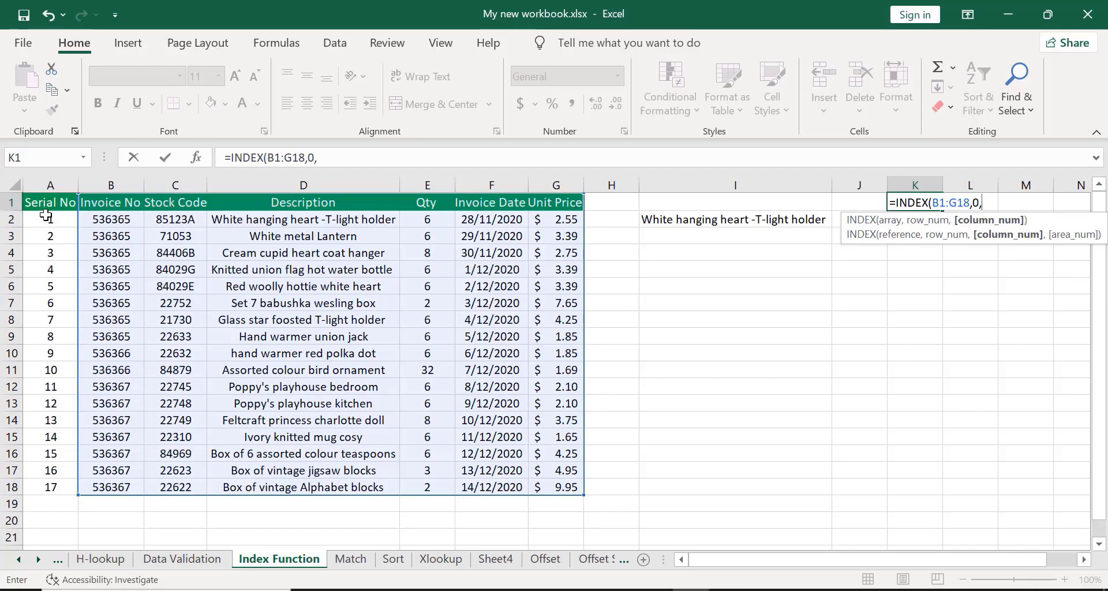
pyautogui.write('2)')
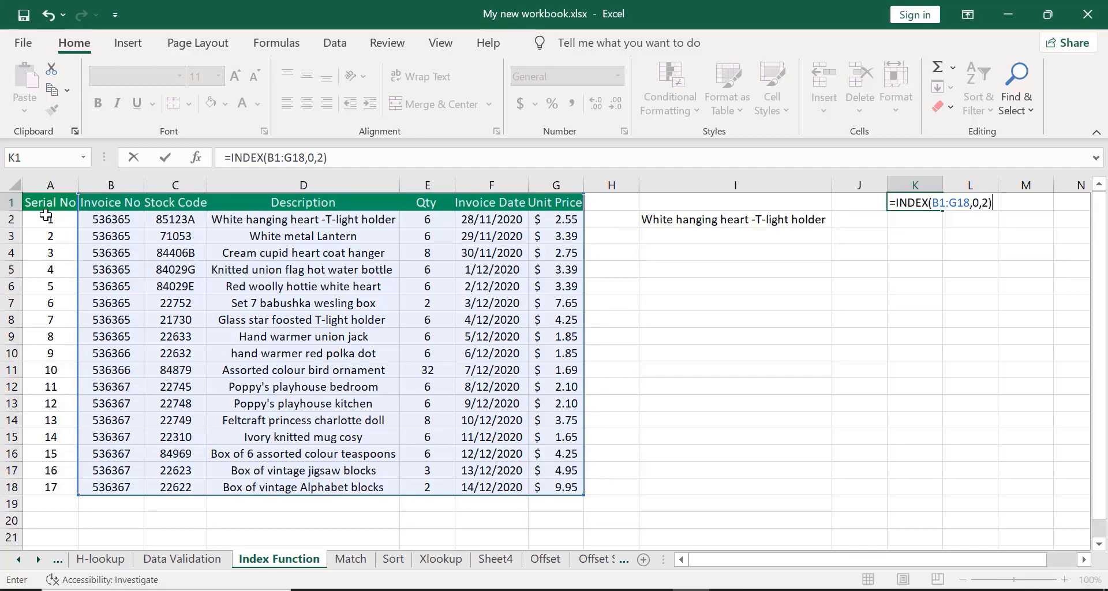
pyautogui.press('Return')
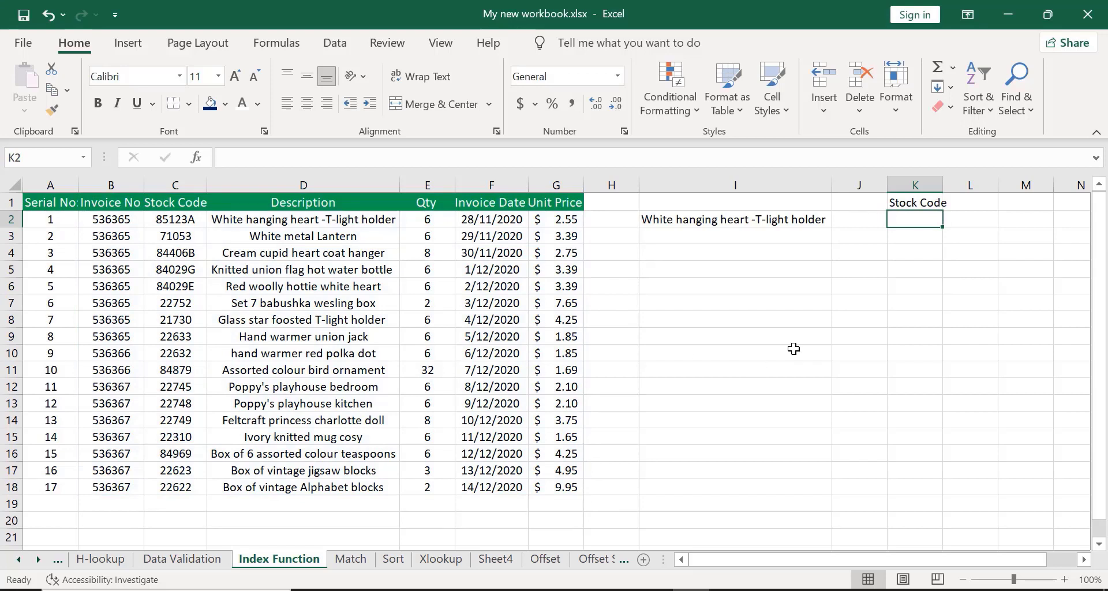
# Autofit column K and fill the K1 formula down to K18.
pyautogui.doubleClick(942, 188)
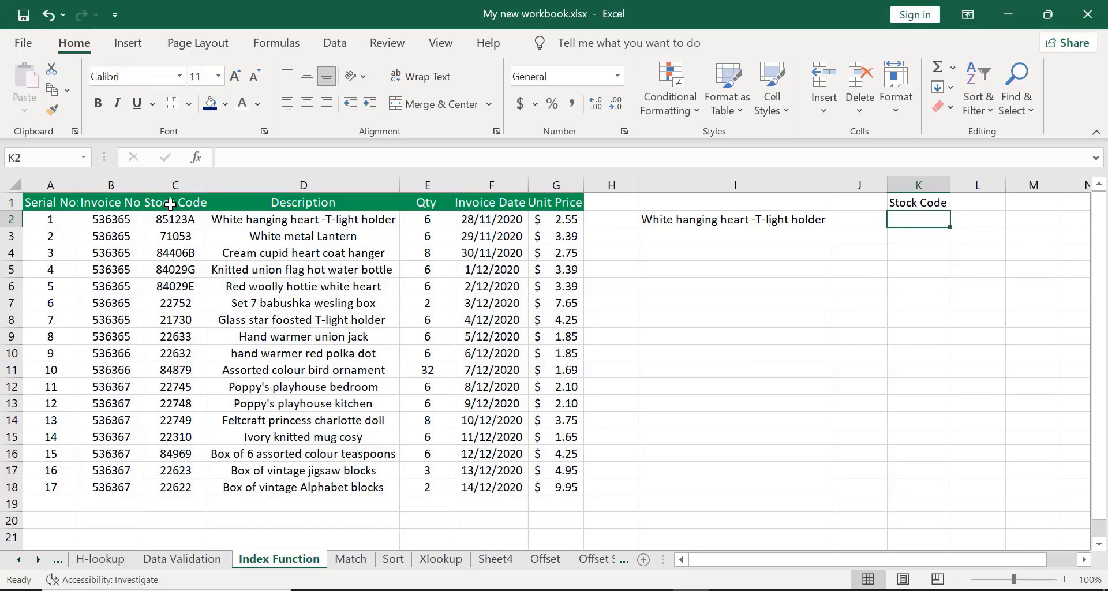
pyautogui.click(904, 202)
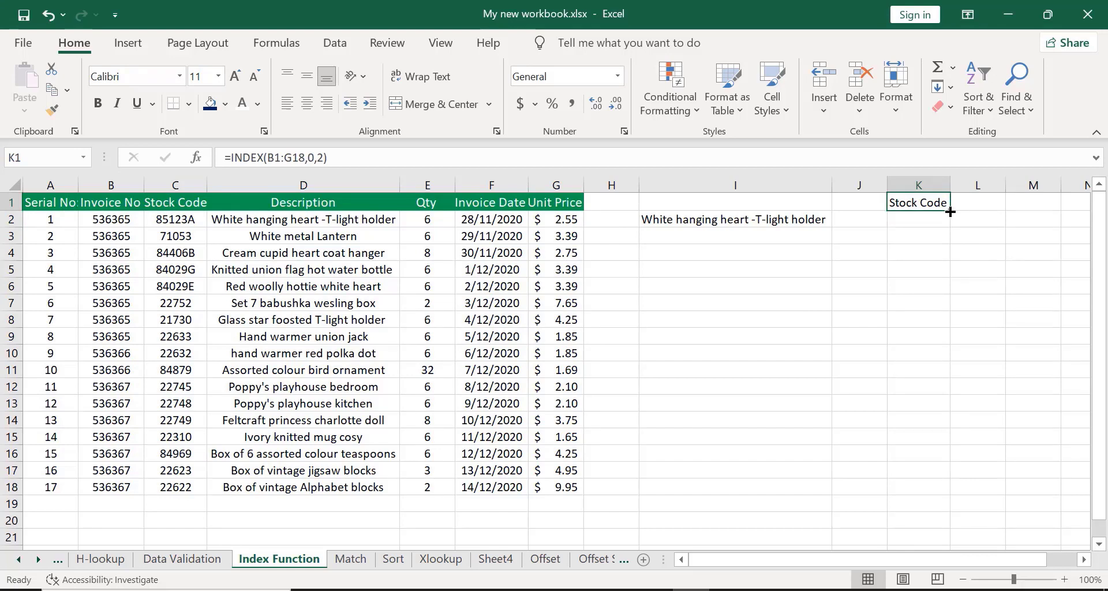
pyautogui.moveTo(950, 212); pyautogui.dragTo(952, 489)
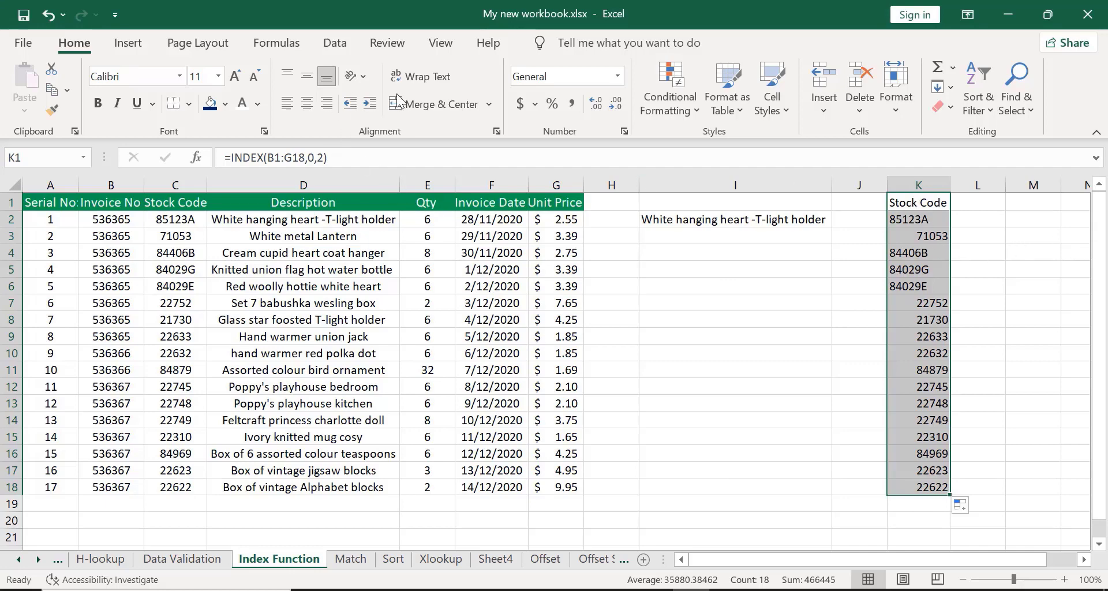
# Center-align the Stock Code results in K1:K18.
pyautogui.click(908, 203)
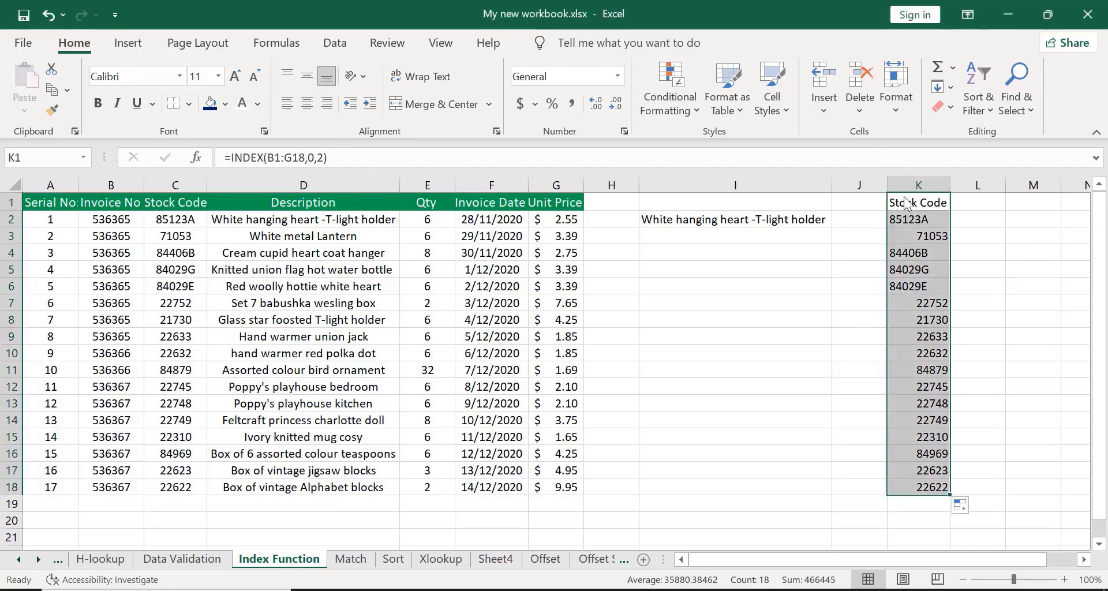
pyautogui.click(308, 109)
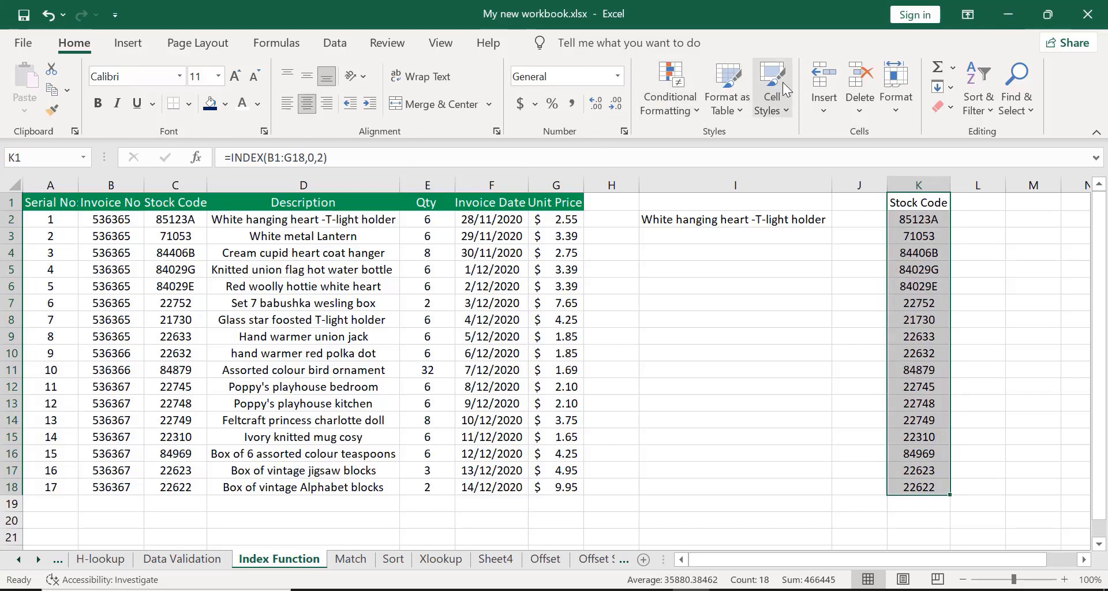
pyautogui.click(815, 30)
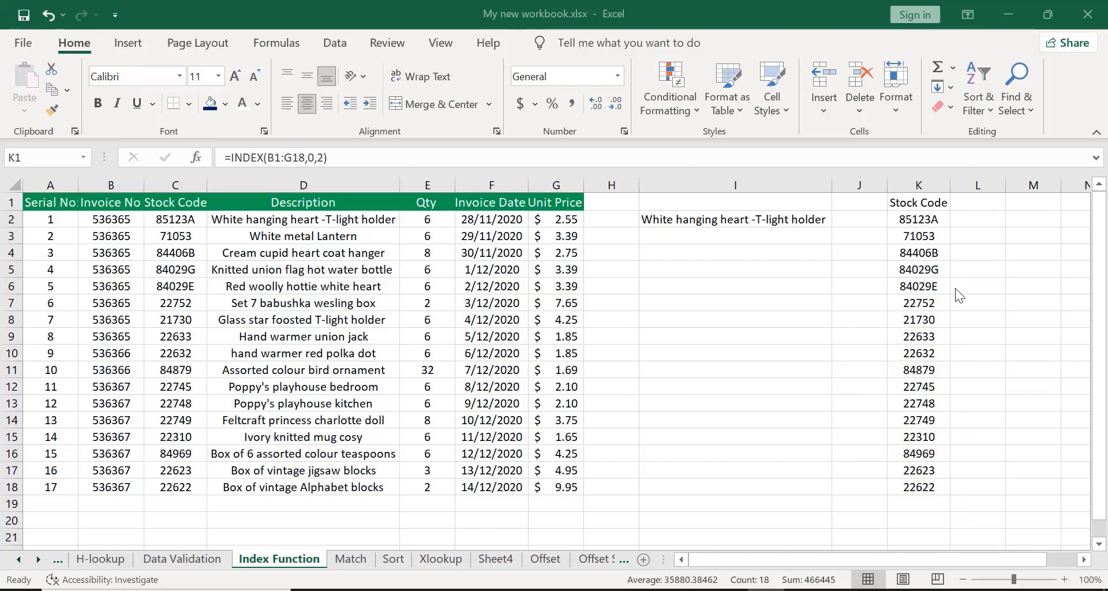
pyautogui.hotkey('ctrl', 'z')
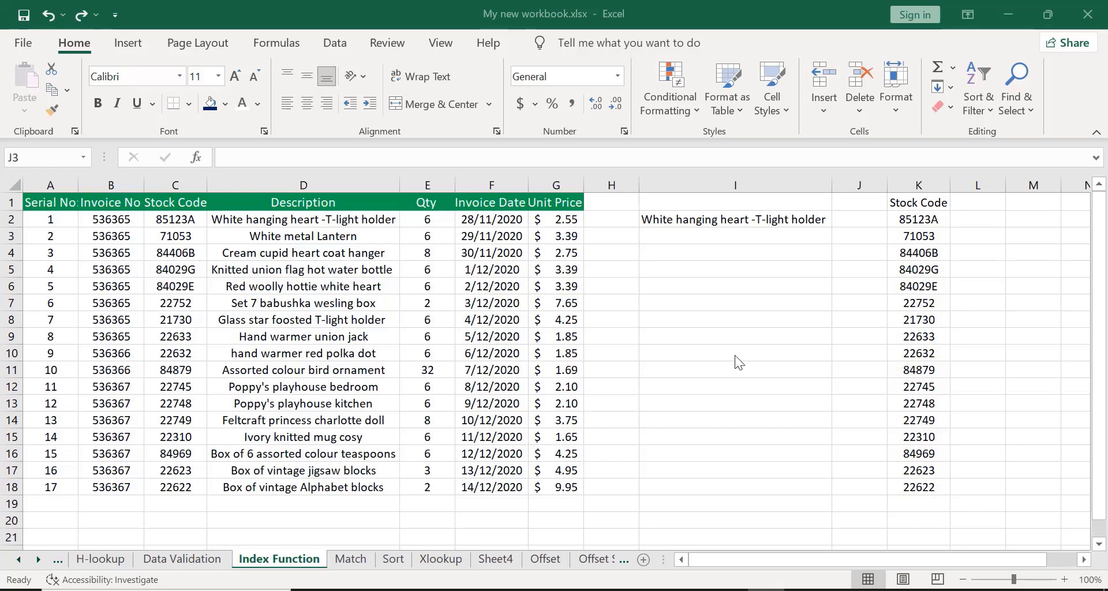
pyautogui.click(687, 490)
pyautogui.click(687, 489)
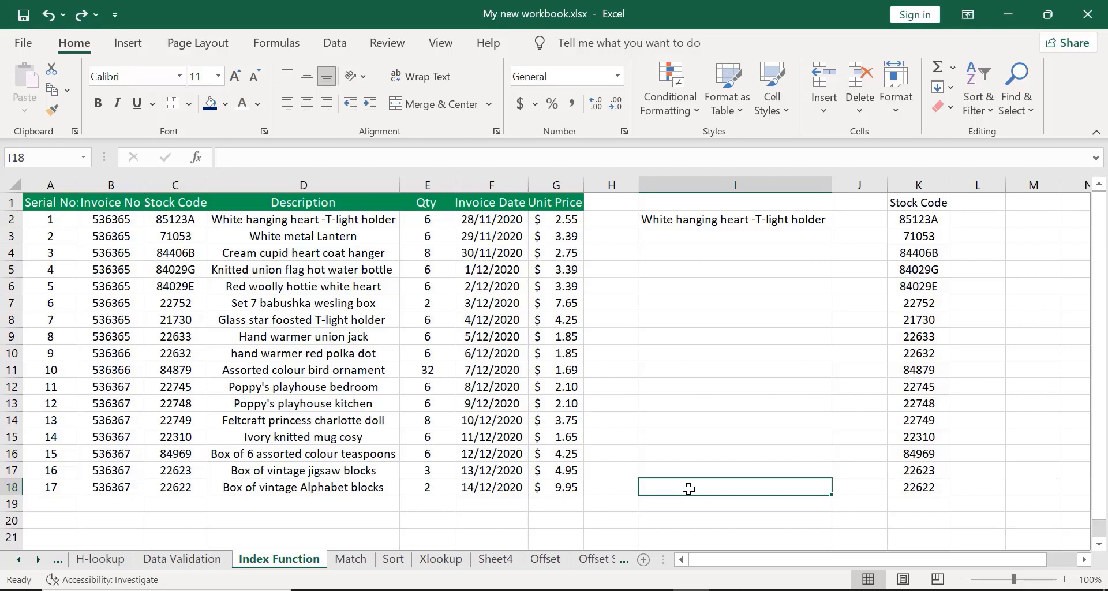
# Enter =INDEX(B1:G18,4,1) in L3 to return the first column value of the table's fourth row.
pyautogui.click(610, 515)
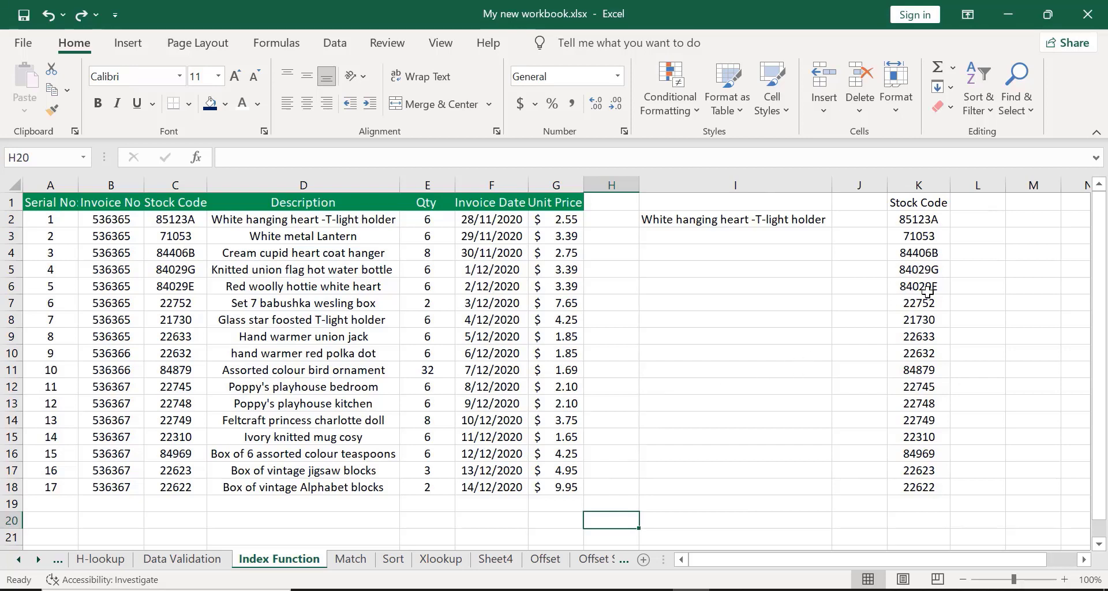
pyautogui.click(968, 236)
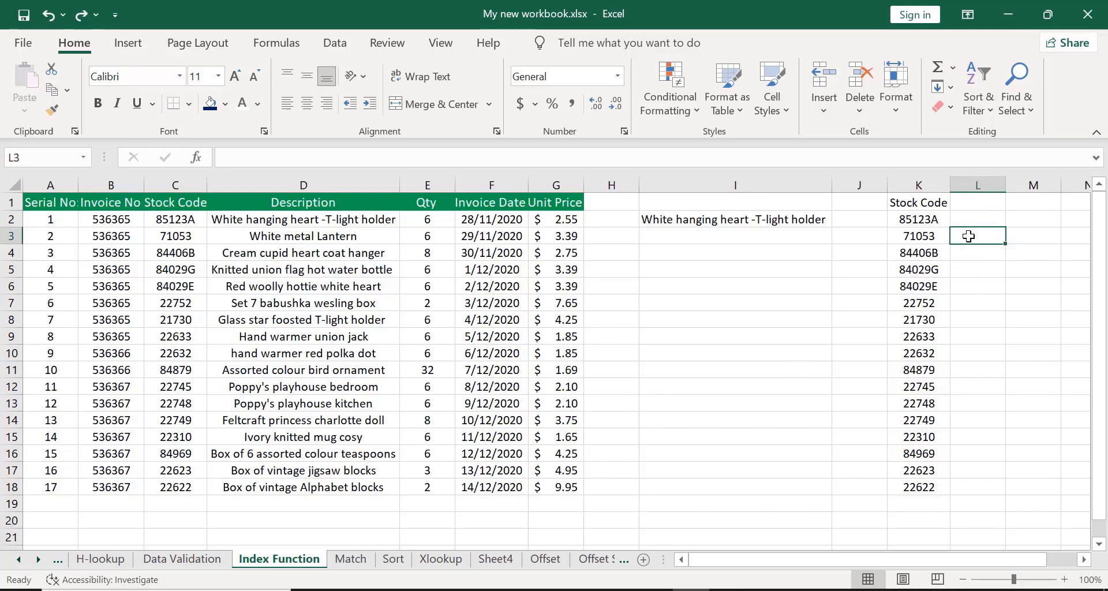
pyautogui.write('=')
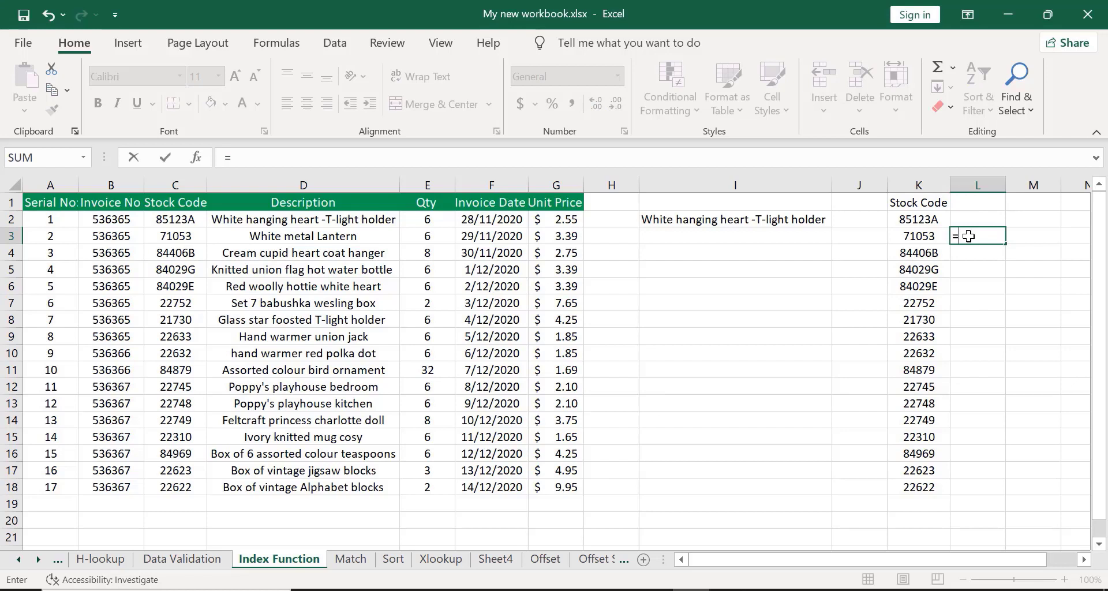
pyautogui.write('INDEX')
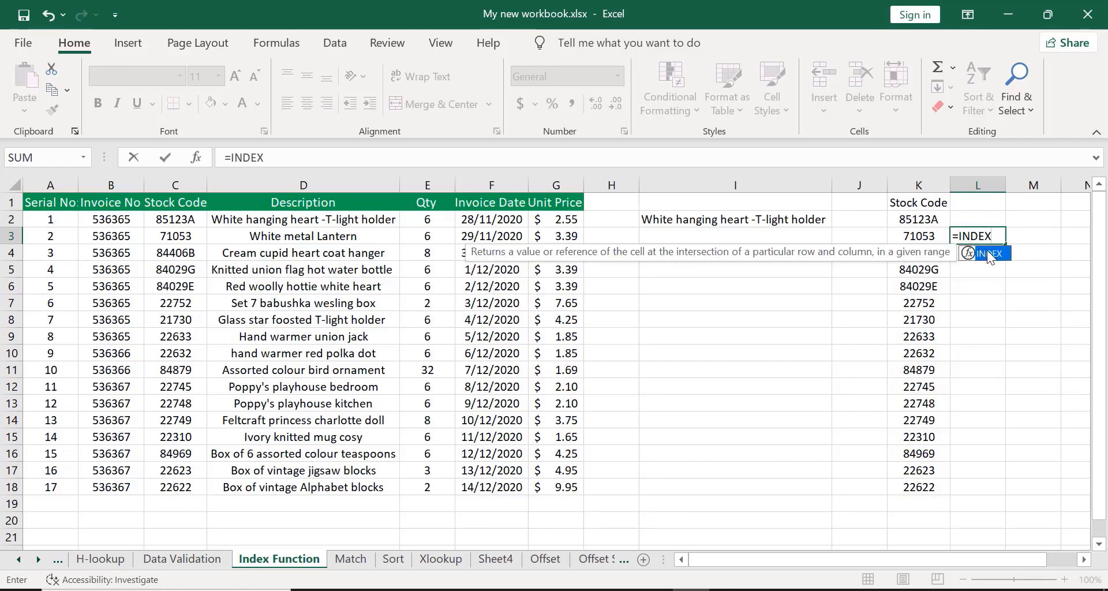
pyautogui.doubleClick(987, 252)
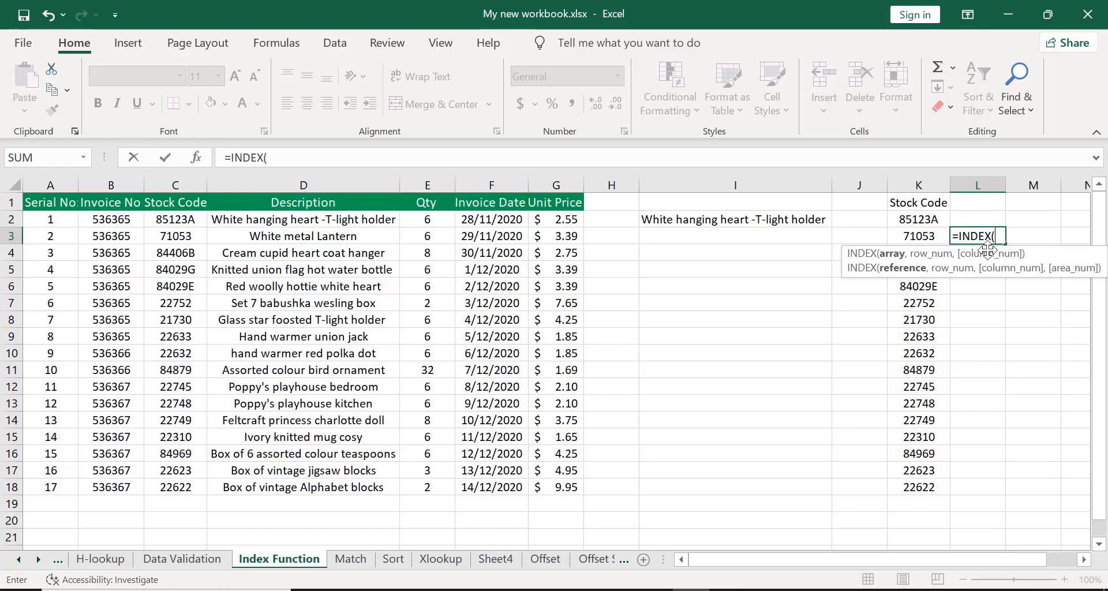
pyautogui.click(91, 201)
pyautogui.hotkey('ctrl', 'shift', 'Down')
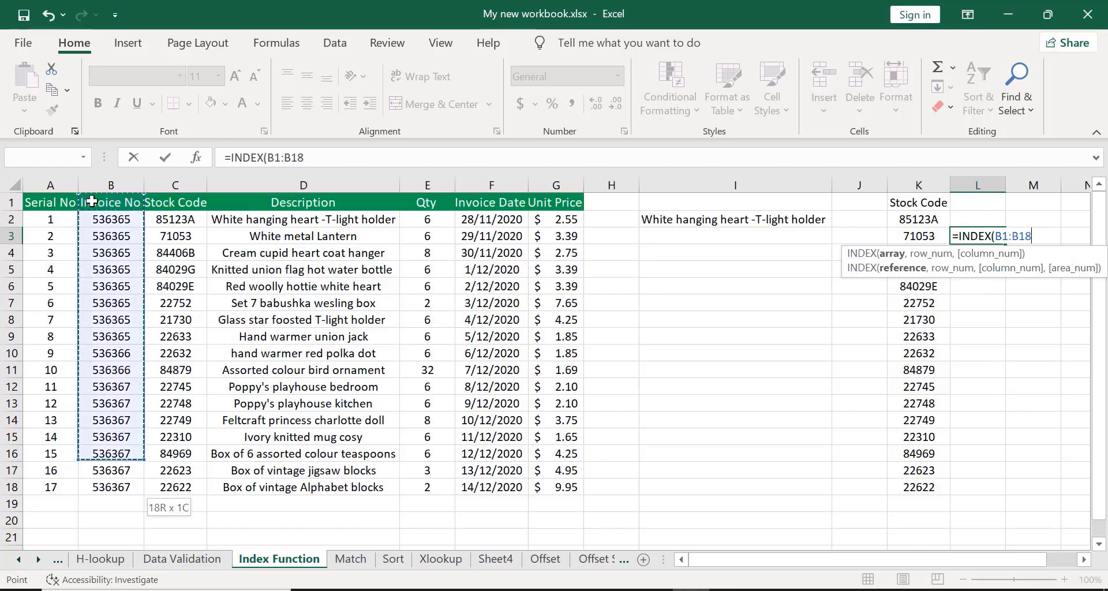
pyautogui.hotkey('ctrl', 'shift', 'Right')
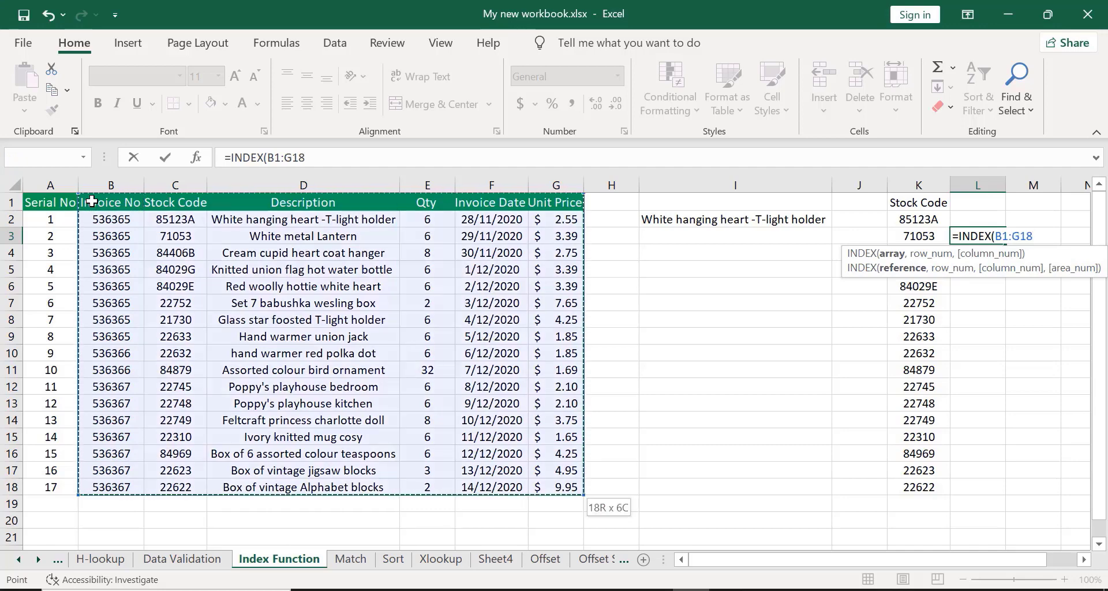
pyautogui.write(',')
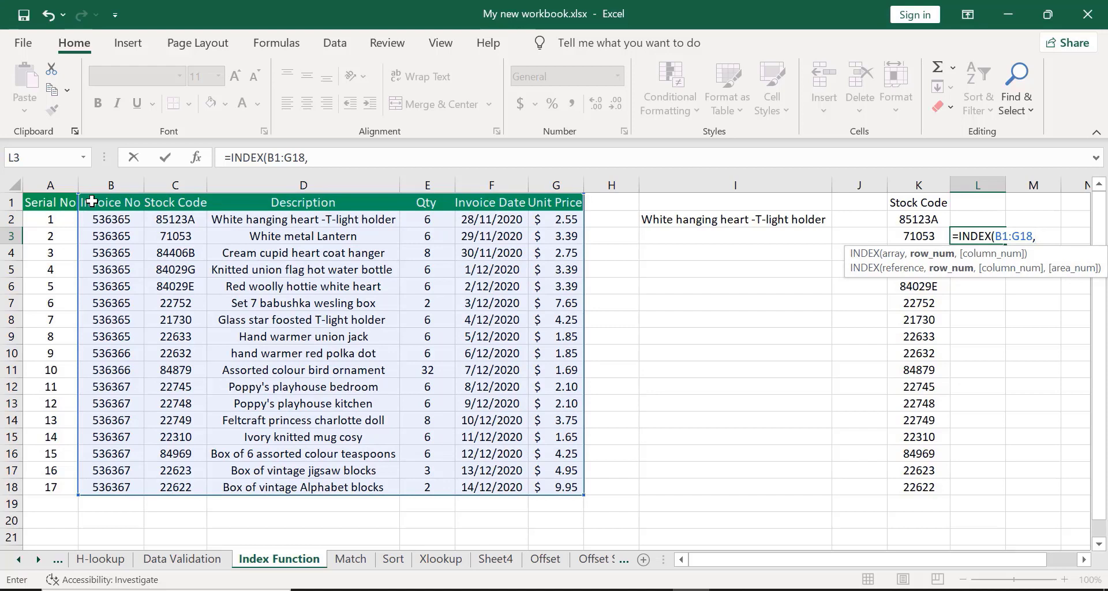
pyautogui.write('4,')
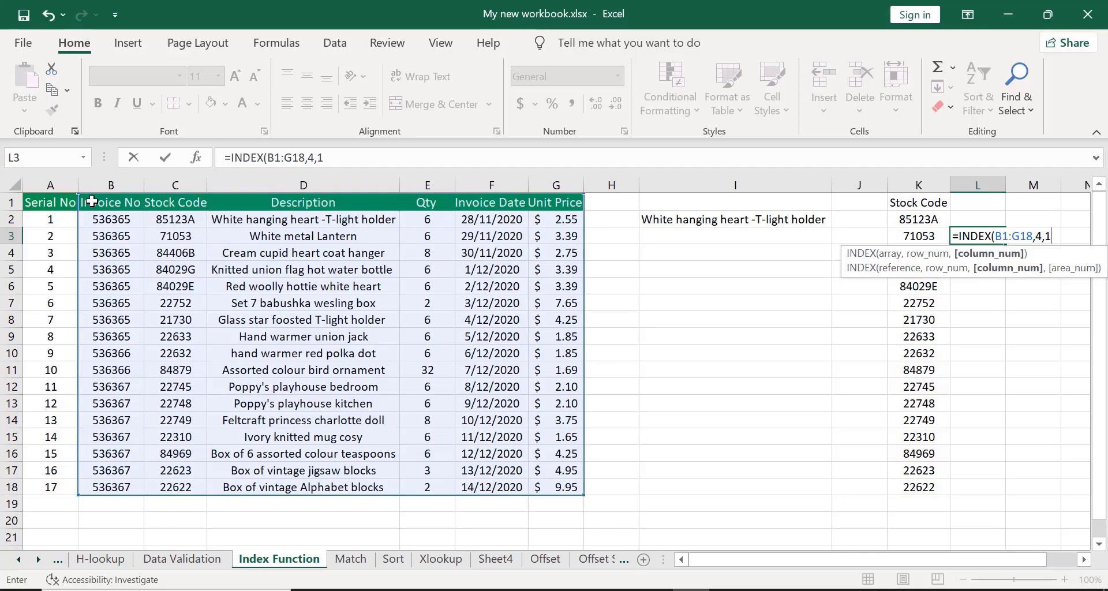
pyautogui.write('1)')
pyautogui.press('Return')
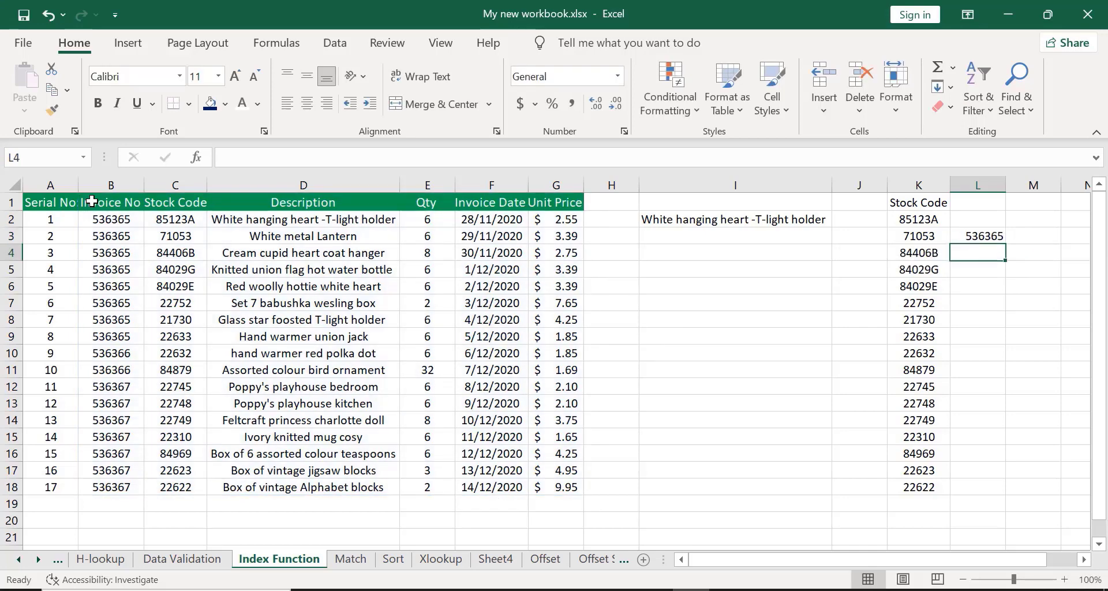
# Fill the L3 formula right to Q3, then widen columns N and P to fit their contents.
pyautogui.click(962, 233)
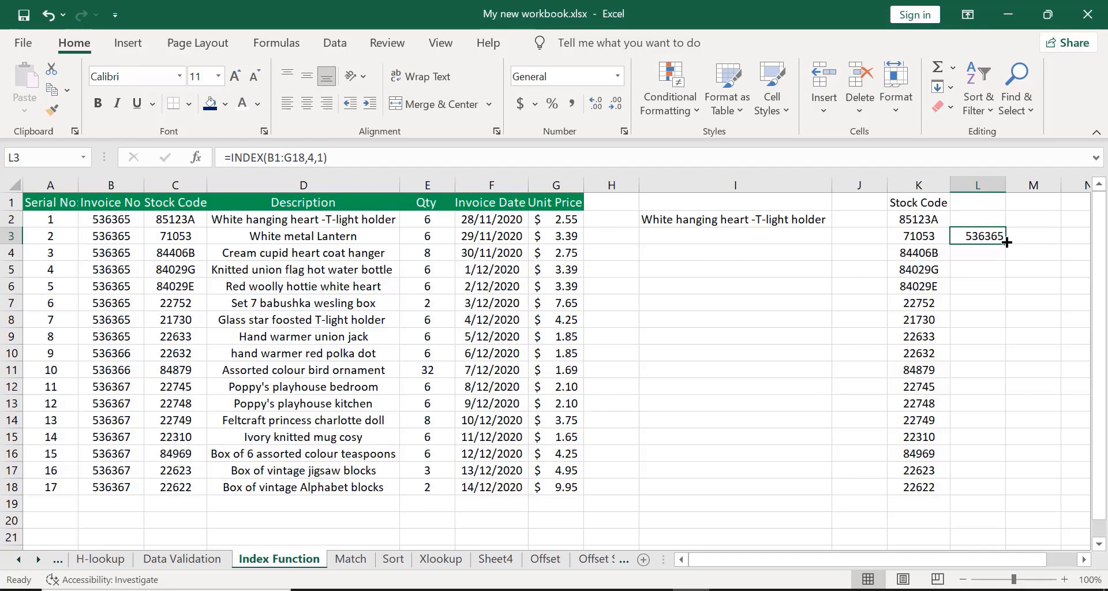
pyautogui.moveTo(1006, 245); pyautogui.dragTo(498, 253)
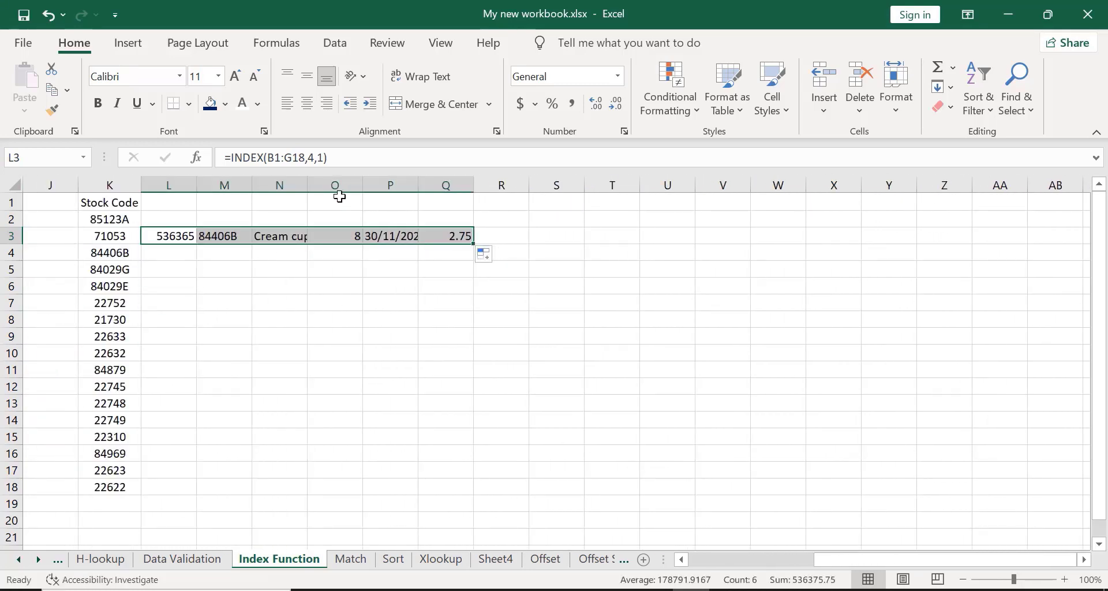
pyautogui.doubleClick(307, 189)
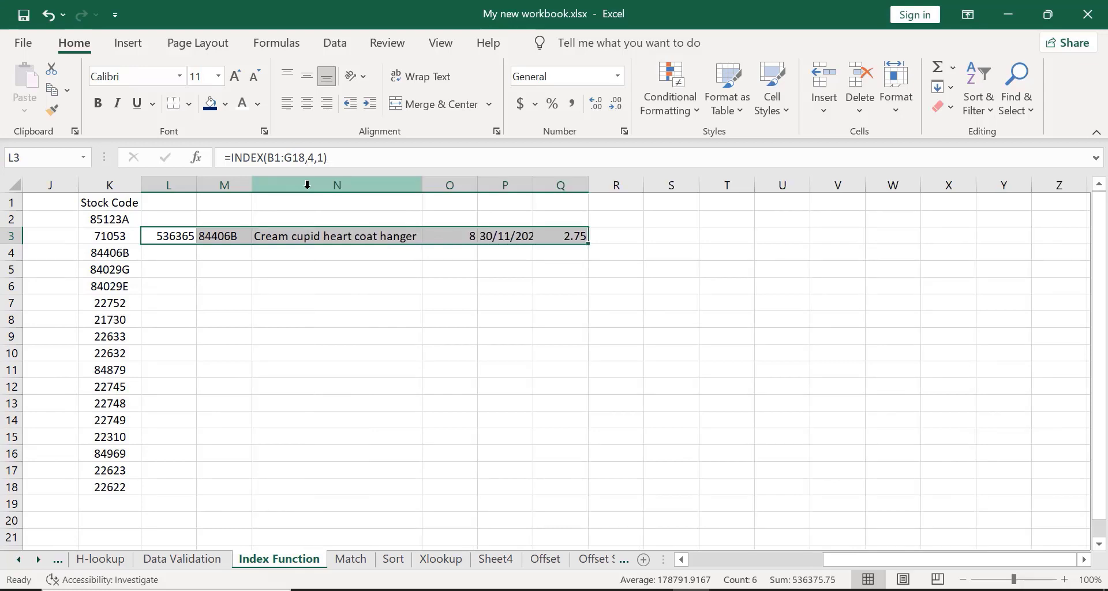
pyautogui.moveTo(844, 559); pyautogui.dragTo(763, 559)
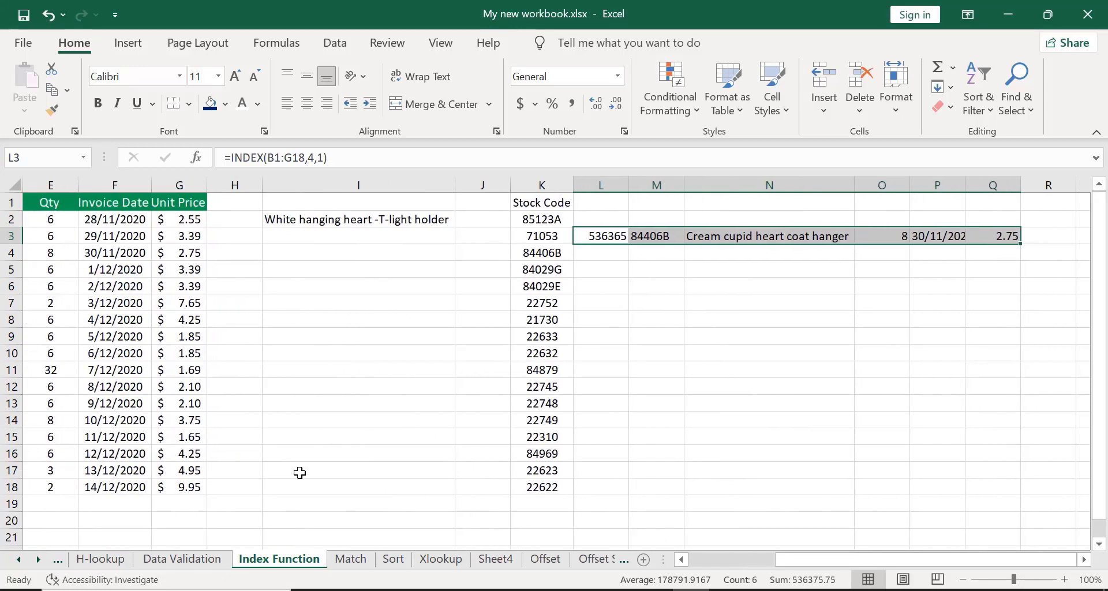
pyautogui.moveTo(794, 559); pyautogui.dragTo(710, 585)
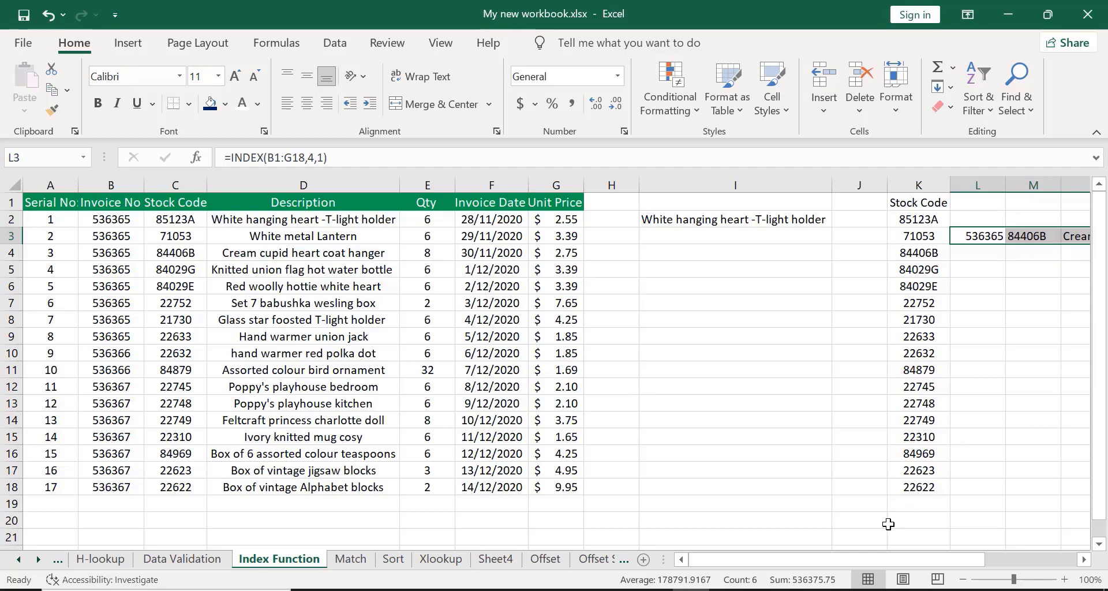
pyautogui.moveTo(876, 555); pyautogui.dragTo(967, 553)
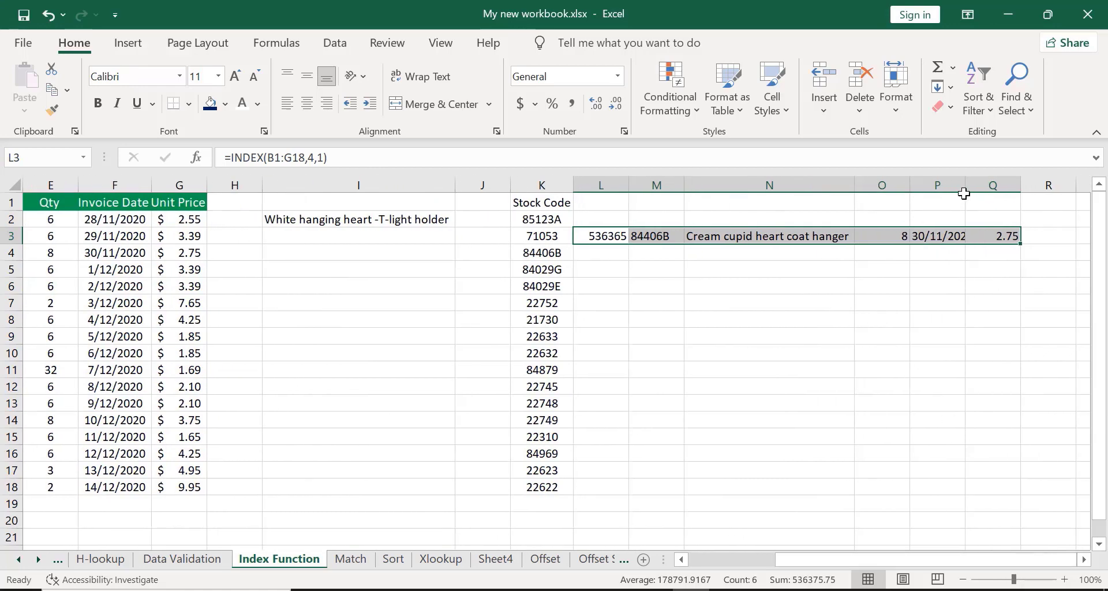
pyautogui.moveTo(965, 184); pyautogui.dragTo(975, 184)
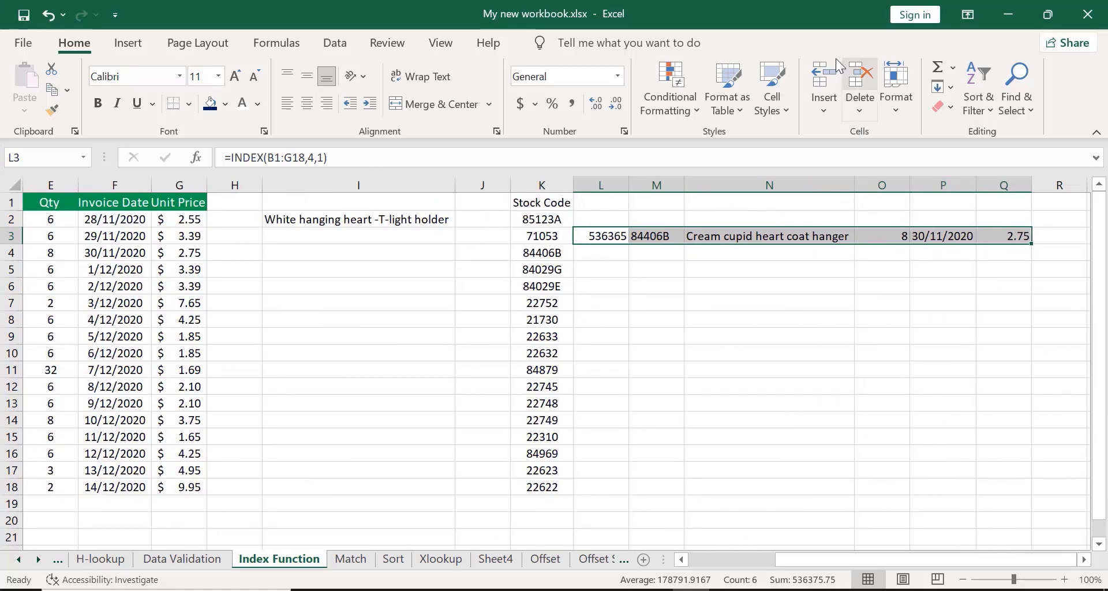
pyautogui.click(819, 39)
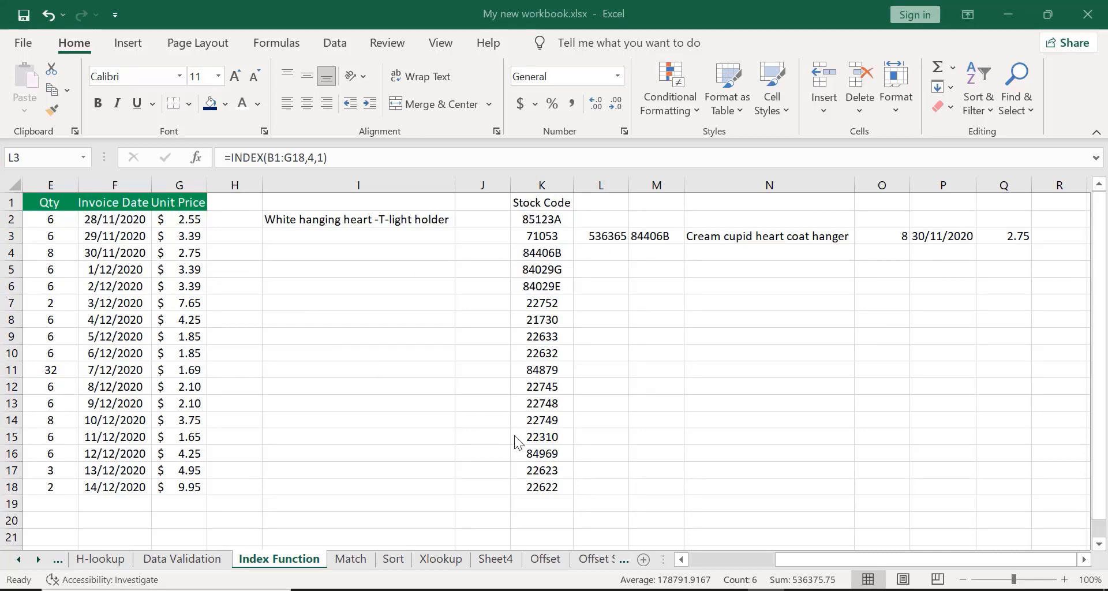
pyautogui.click(753, 559)
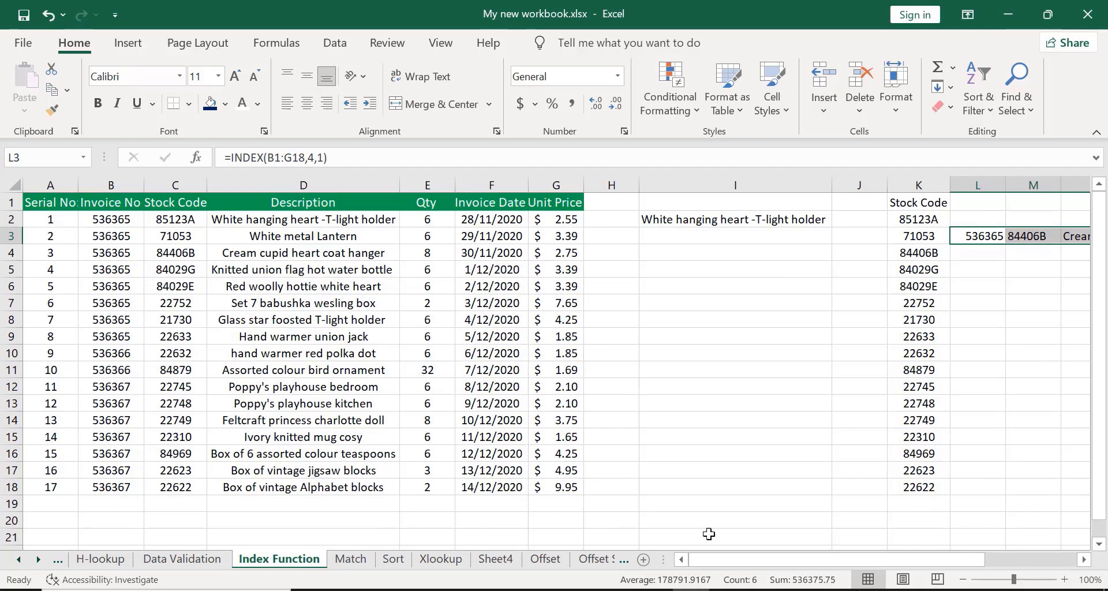
pyautogui.moveTo(750, 559); pyautogui.dragTo(855, 558)
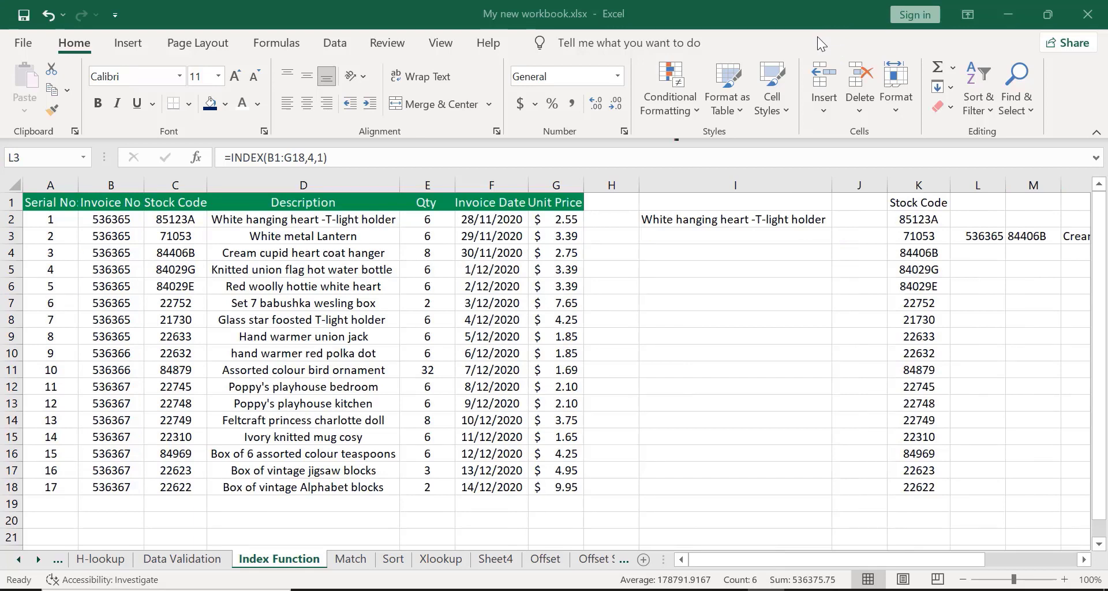
# Begin entering a new INDEX formula in cell I6.
pyautogui.click(671, 287)
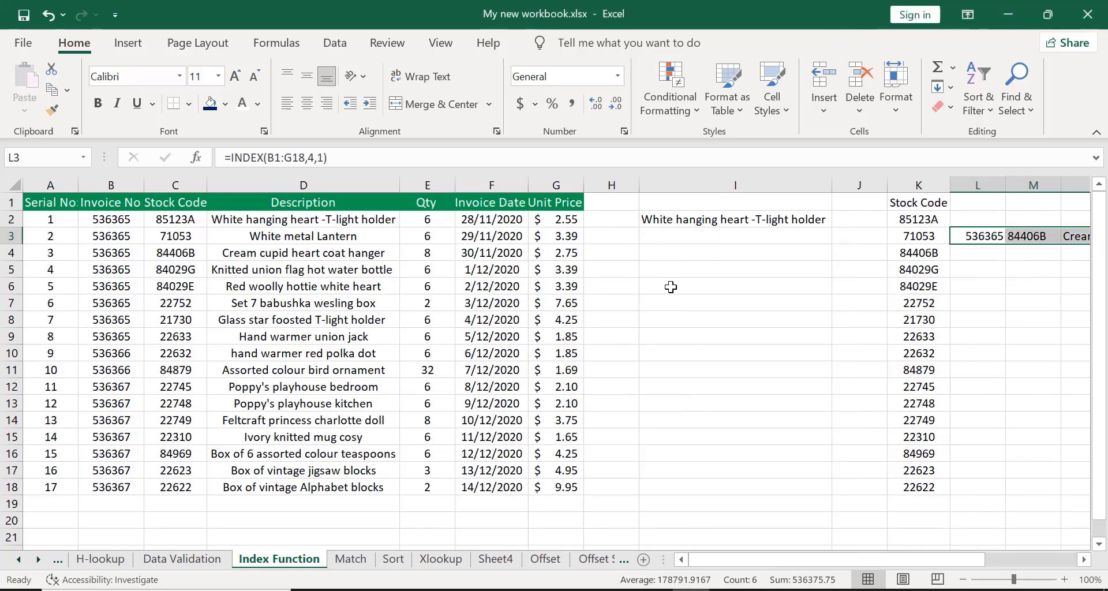
pyautogui.click(671, 287)
pyautogui.write('=')
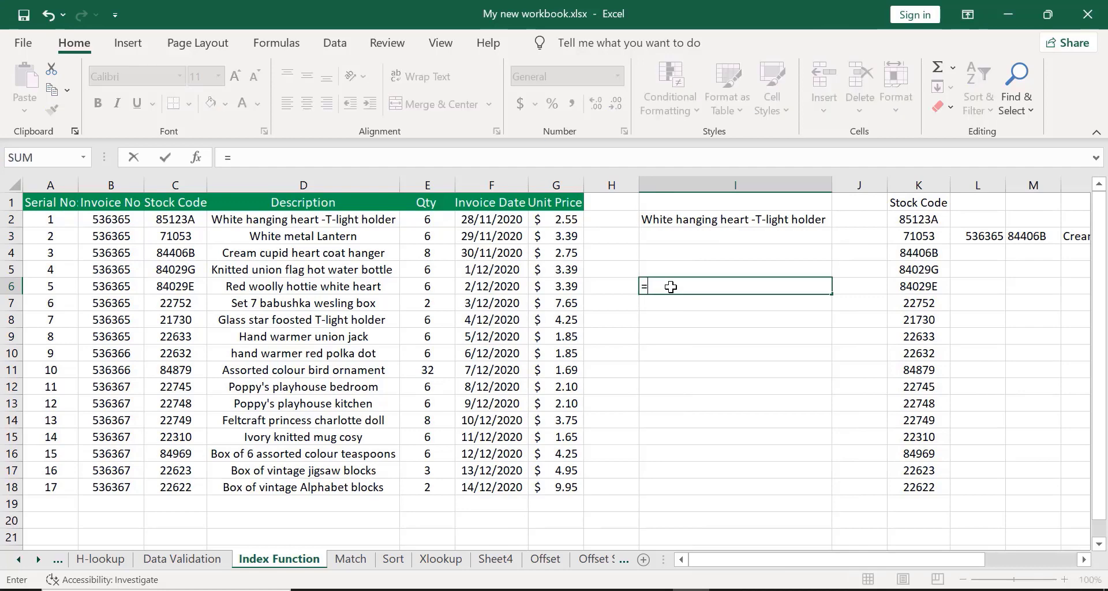
pyautogui.write('INDE')
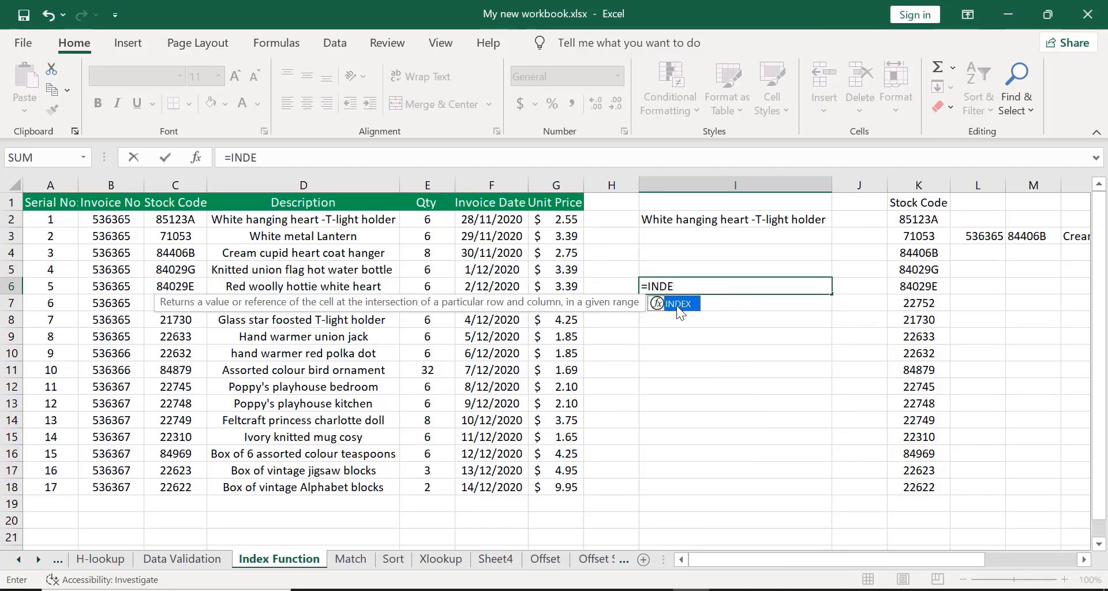
pyautogui.doubleClick(679, 304)
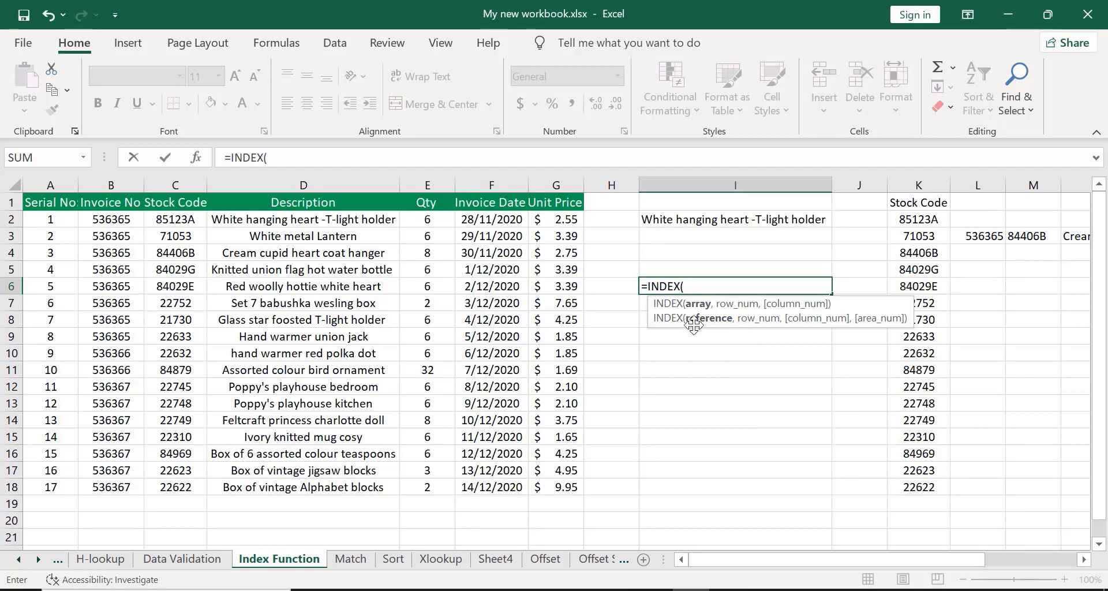
pyautogui.press('BackSpace')
pyautogui.press('BackSpace')
pyautogui.press('BackSpace')
pyautogui.press('BackSpace')
pyautogui.press('BackSpace')
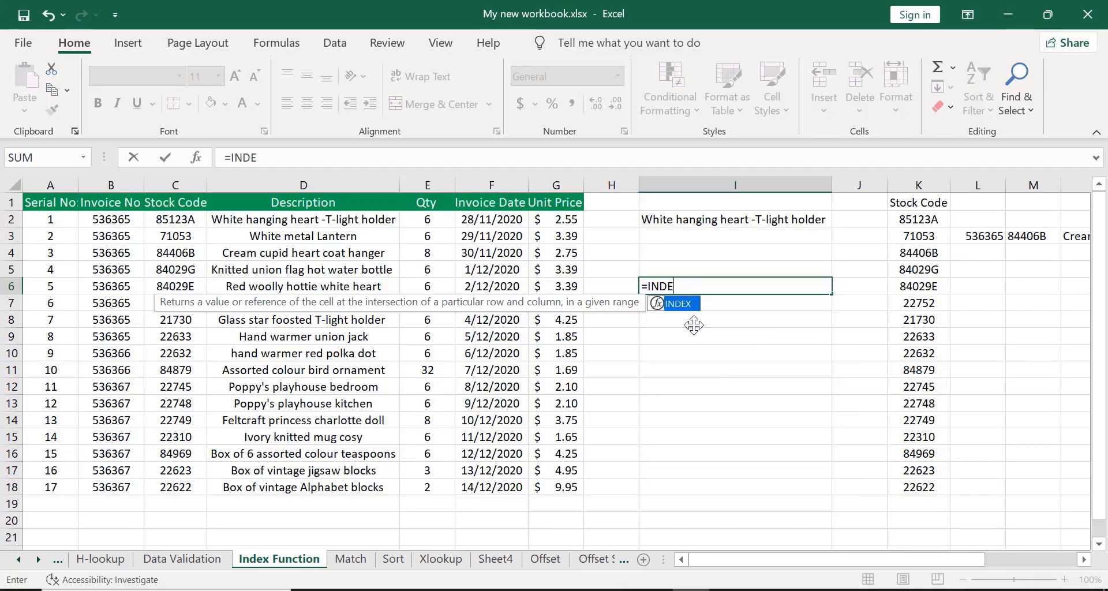
pyautogui.press('BackSpace')
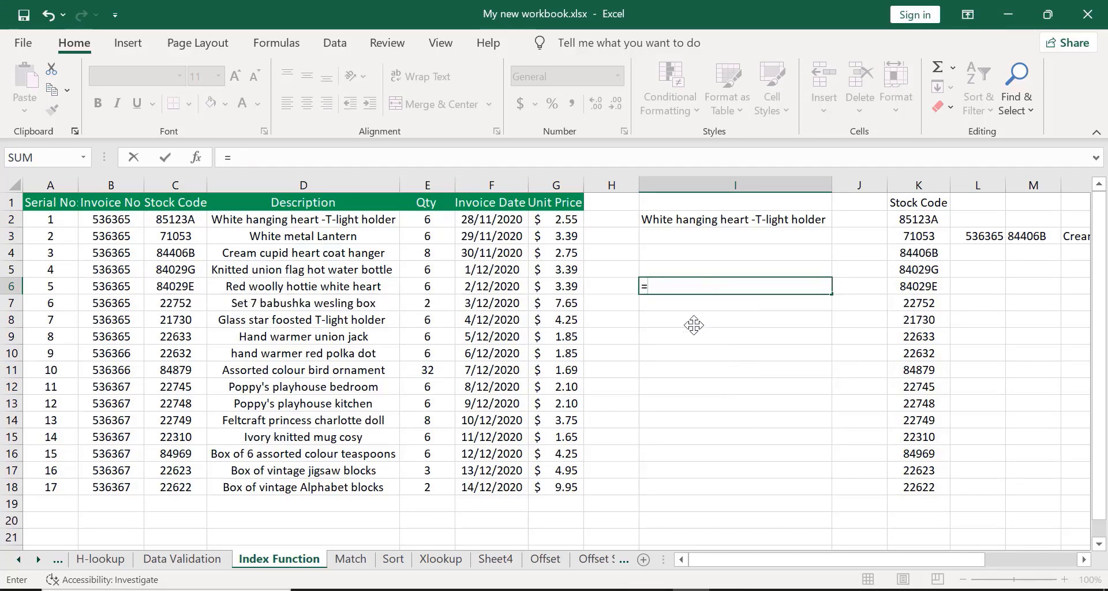